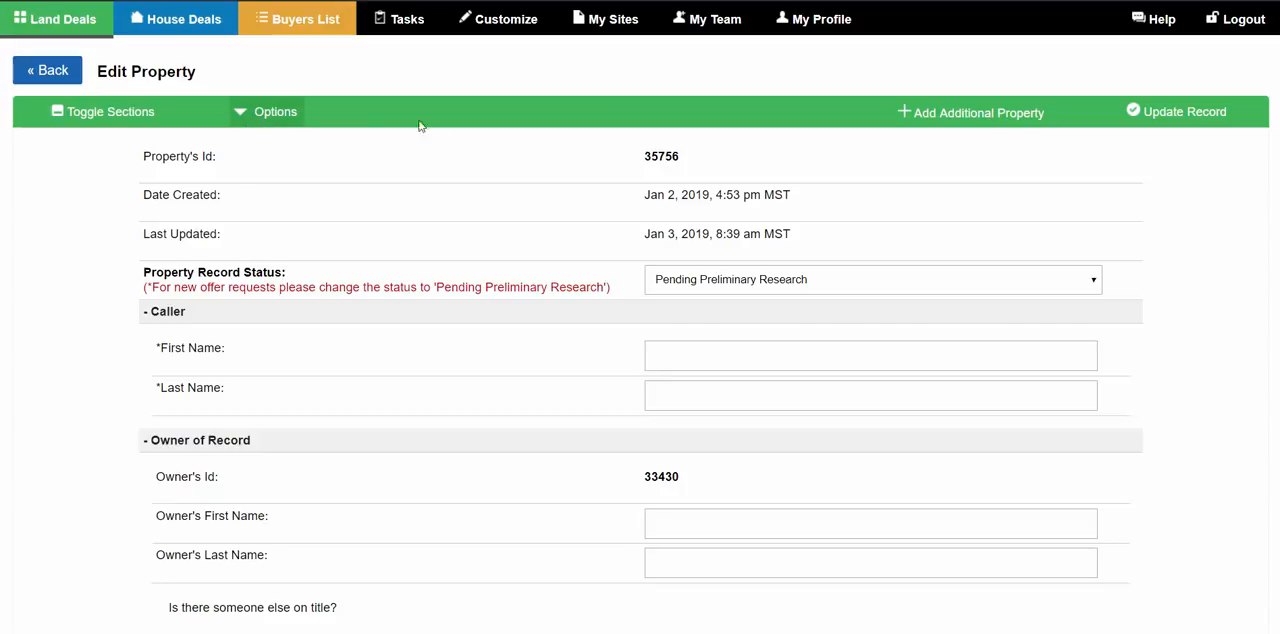
- Open the LandWatch.com market research listings for the property's area
{"action": "left_click", "coordinate": [262, 114]}
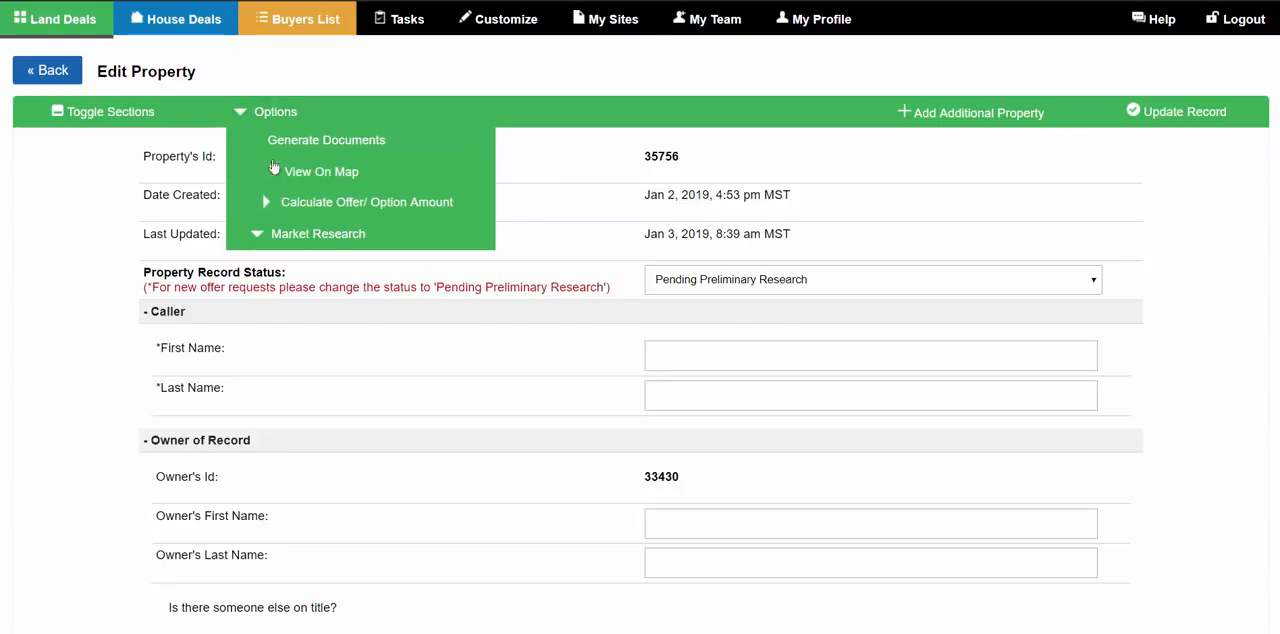
{"action": "left_click", "coordinate": [304, 236]}
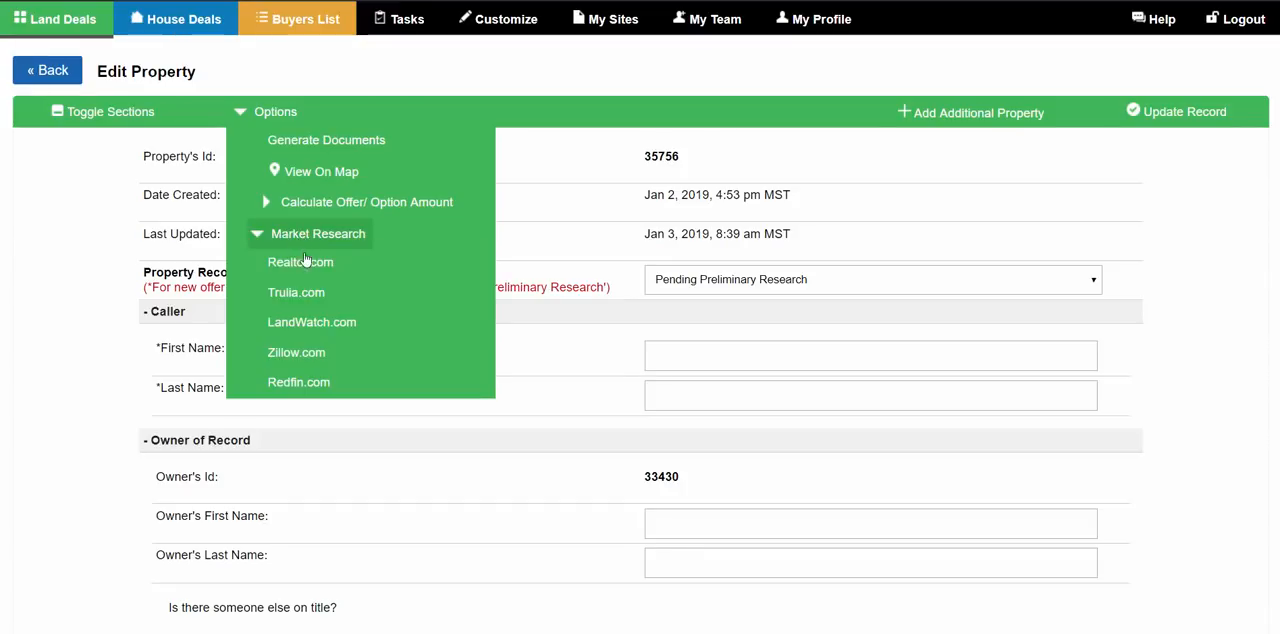
{"action": "left_click", "coordinate": [298, 324]}
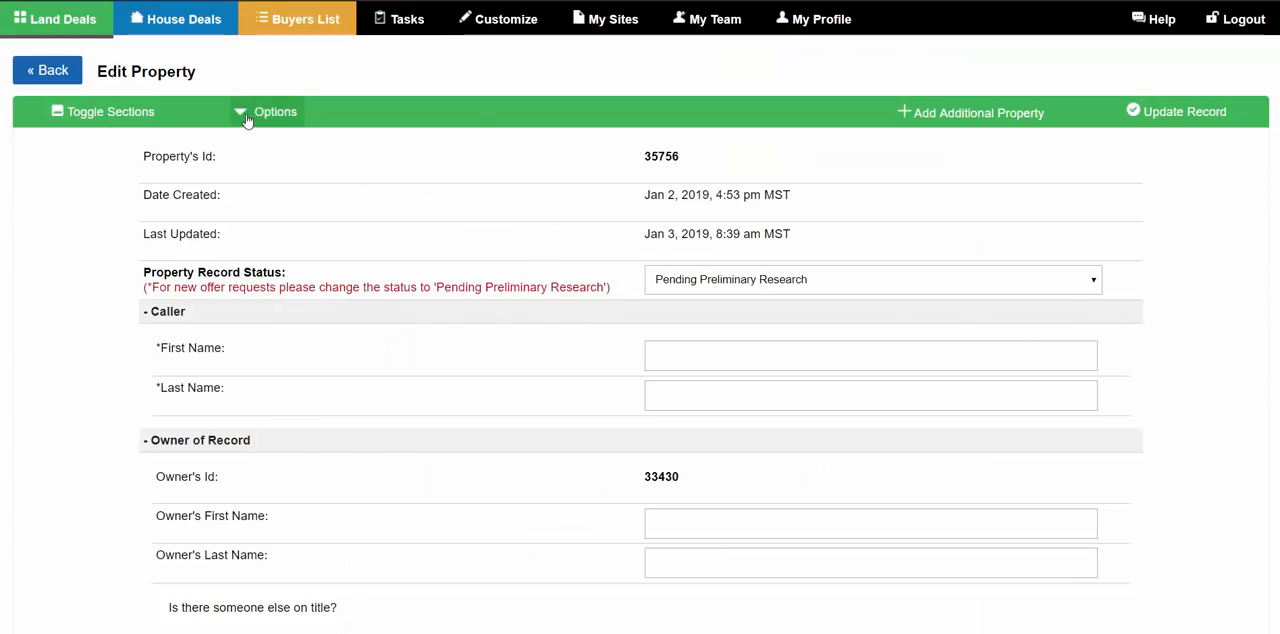
- Return to the property record, view its Calculate Offer/ Option Amount form, and close it without changes
{"action": "left_click", "coordinate": [247, 116]}
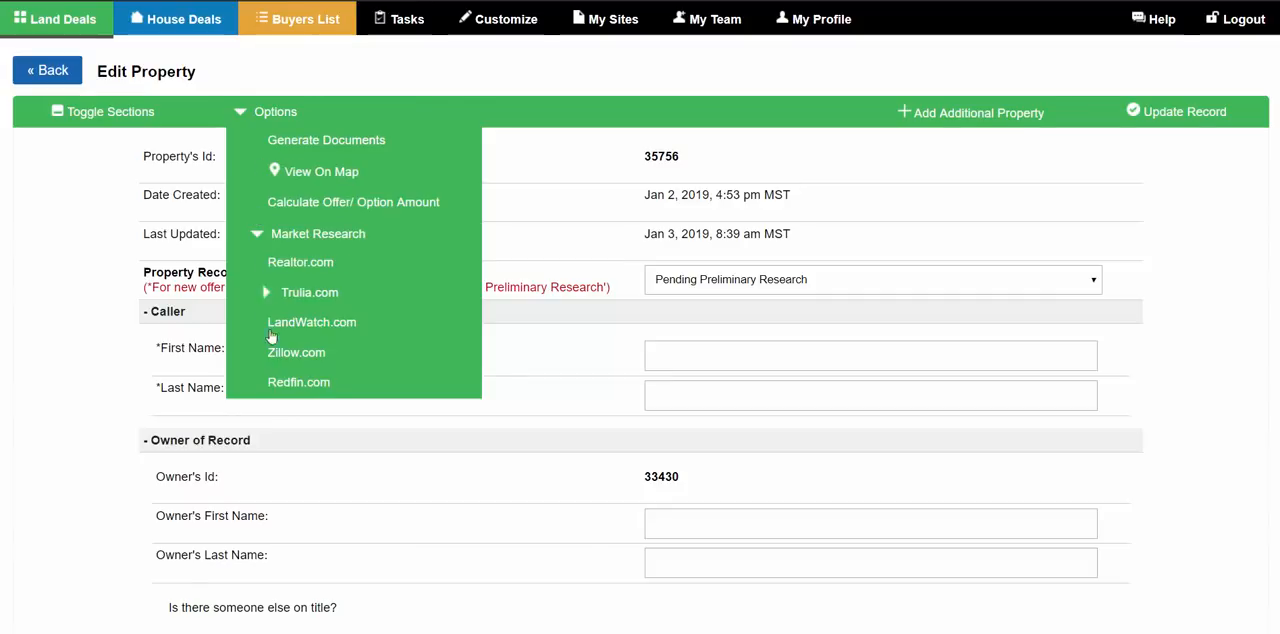
{"action": "left_click", "coordinate": [354, 206]}
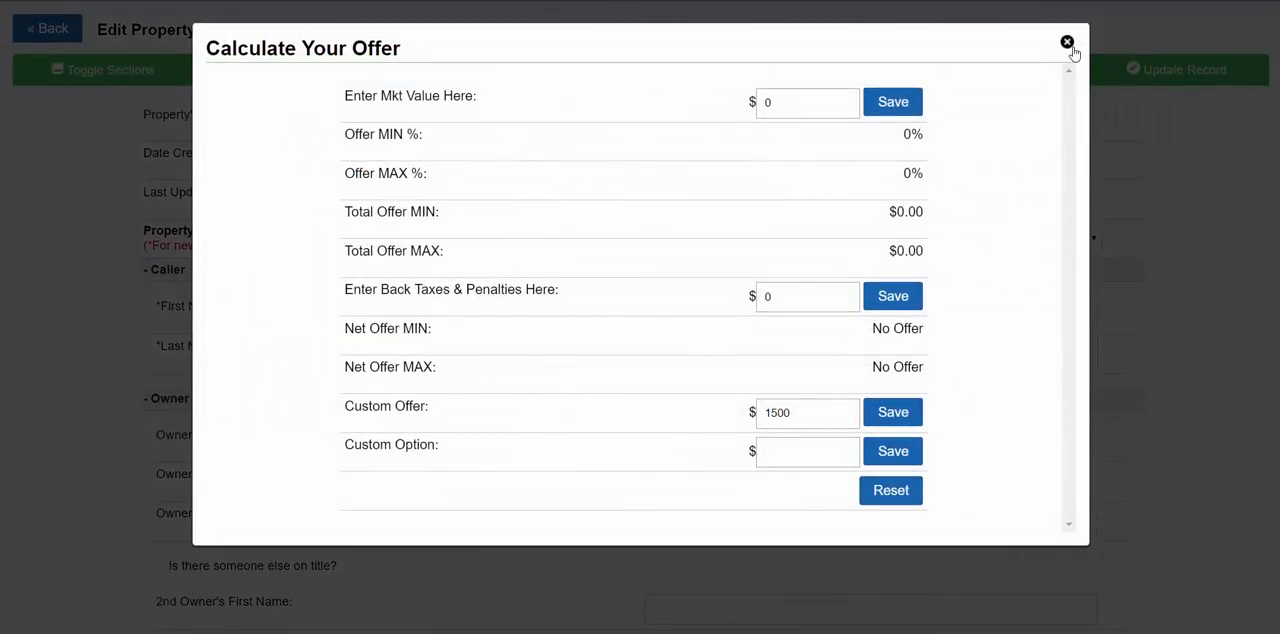
{"action": "left_click", "coordinate": [1067, 43]}
- View the Generate Documents choices for the property record and close them without downloading anything
{"action": "left_click", "coordinate": [268, 70]}
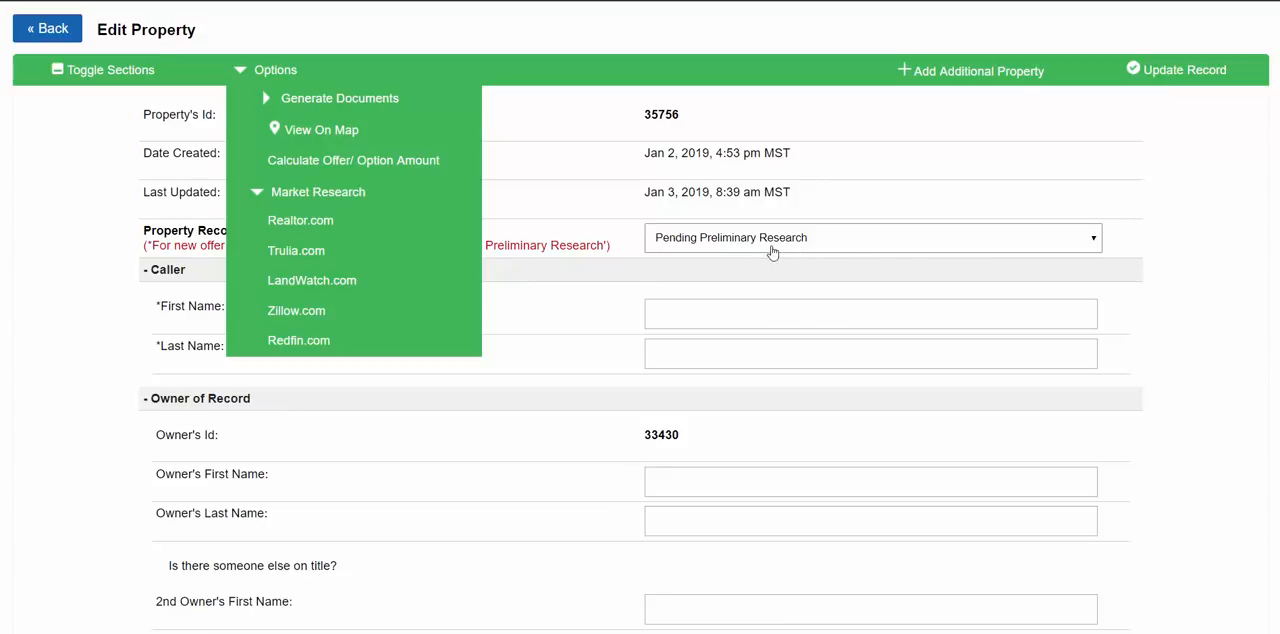
{"action": "left_click", "coordinate": [343, 100]}
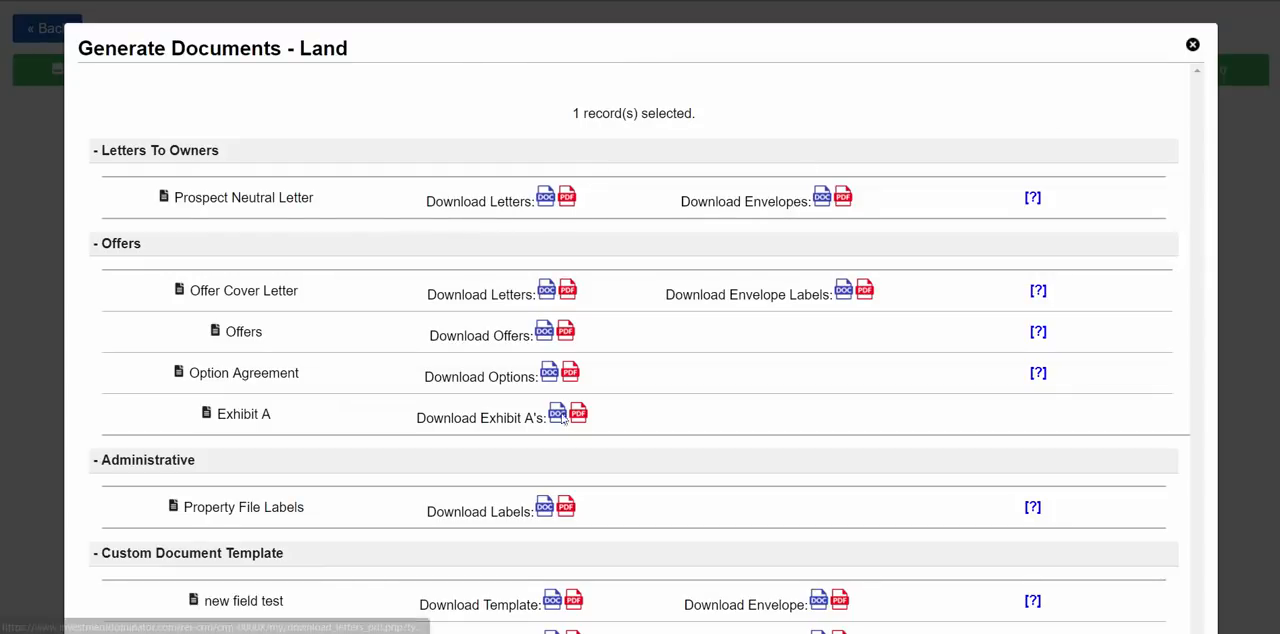
{"action": "left_click", "coordinate": [1192, 44]}
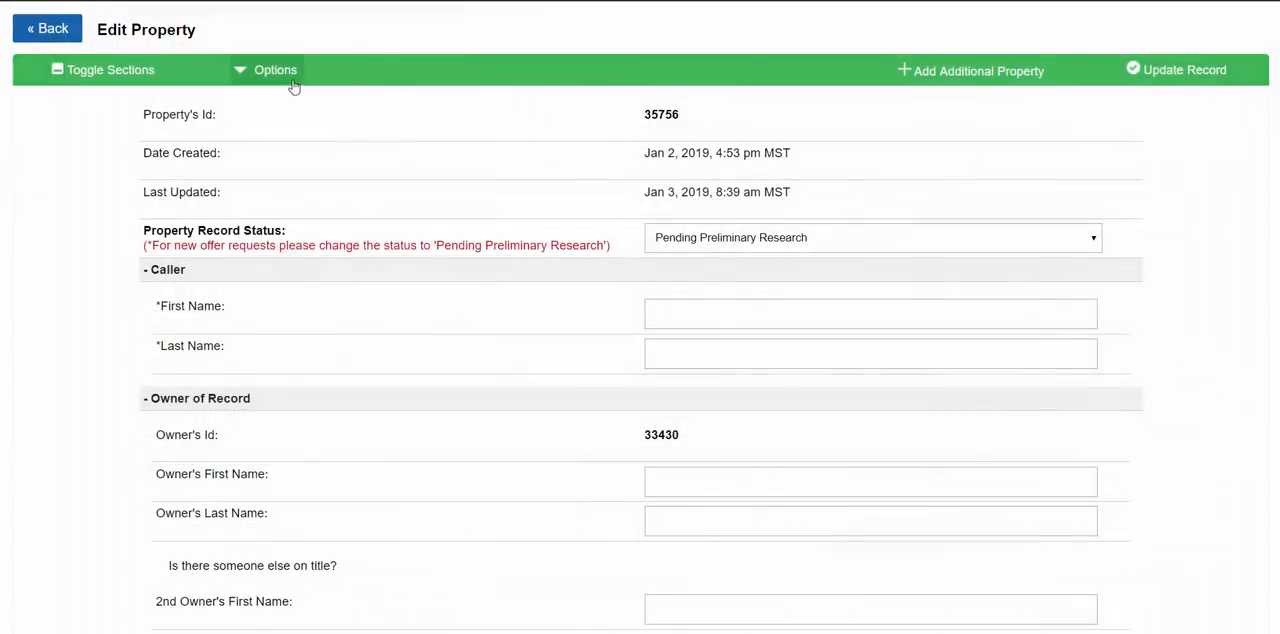
- View the property on the map and close the map
{"action": "left_click", "coordinate": [293, 80]}
{"action": "left_click", "coordinate": [340, 132]}
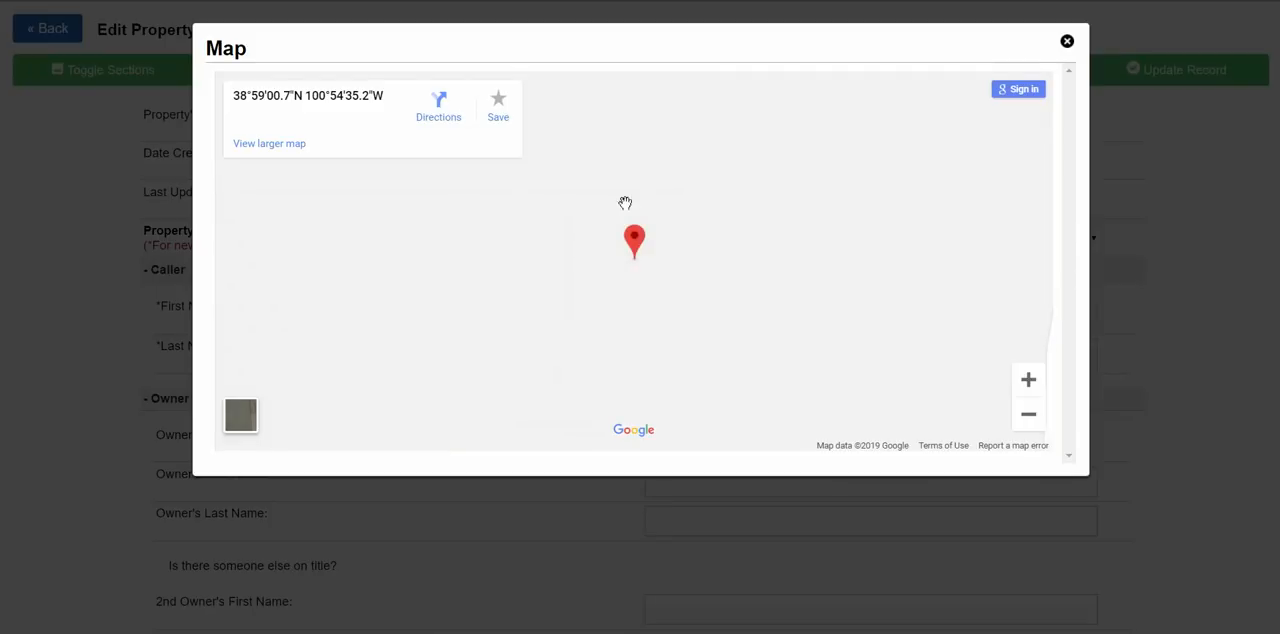
{"action": "left_click", "coordinate": [1067, 41]}
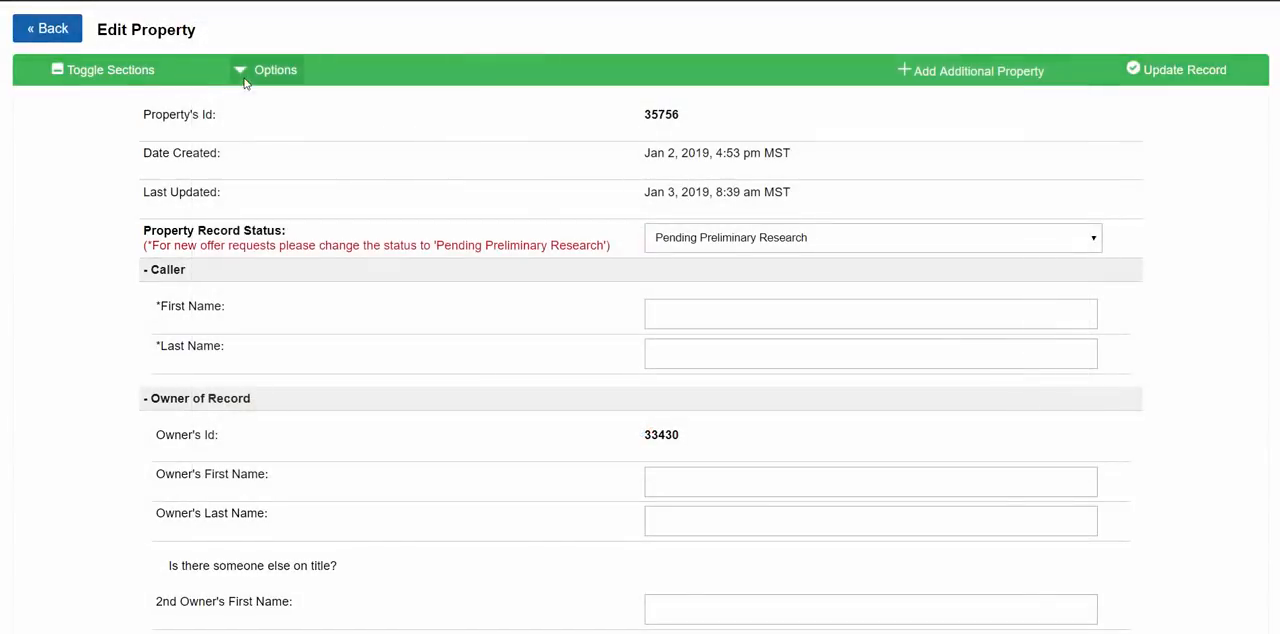
- Set the property record status to Prospect and update the record
{"action": "left_click", "coordinate": [244, 83]}
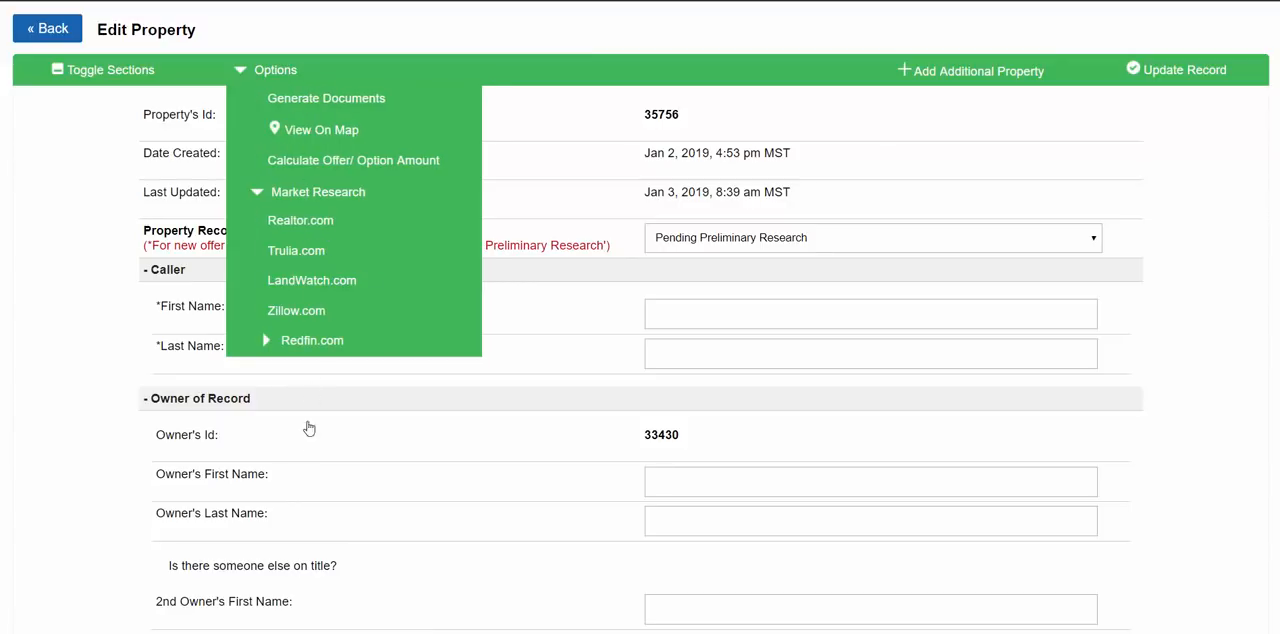
{"action": "left_click", "coordinate": [590, 204]}
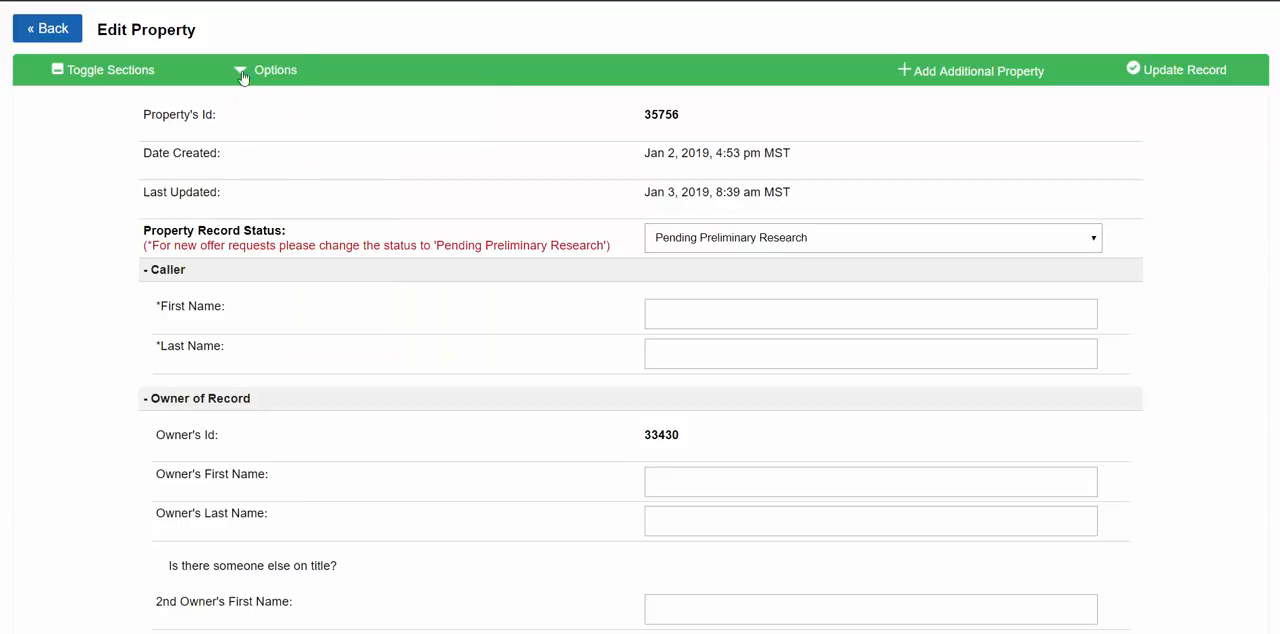
{"action": "left_click", "coordinate": [694, 240]}
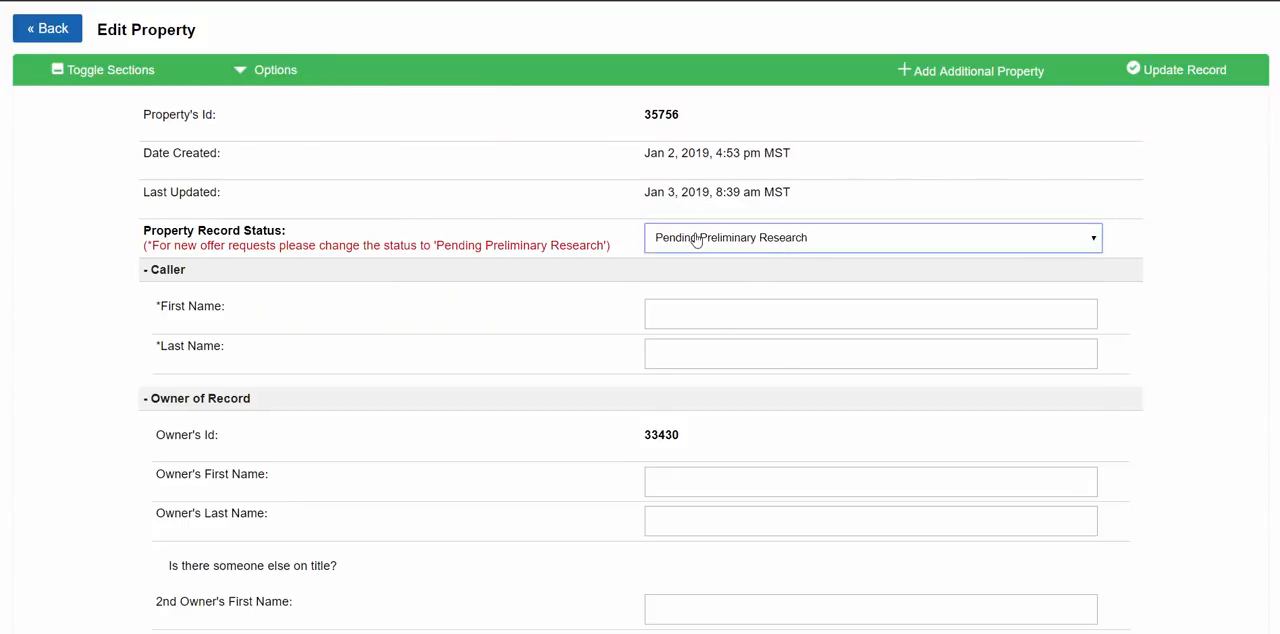
{"action": "left_click", "coordinate": [688, 273]}
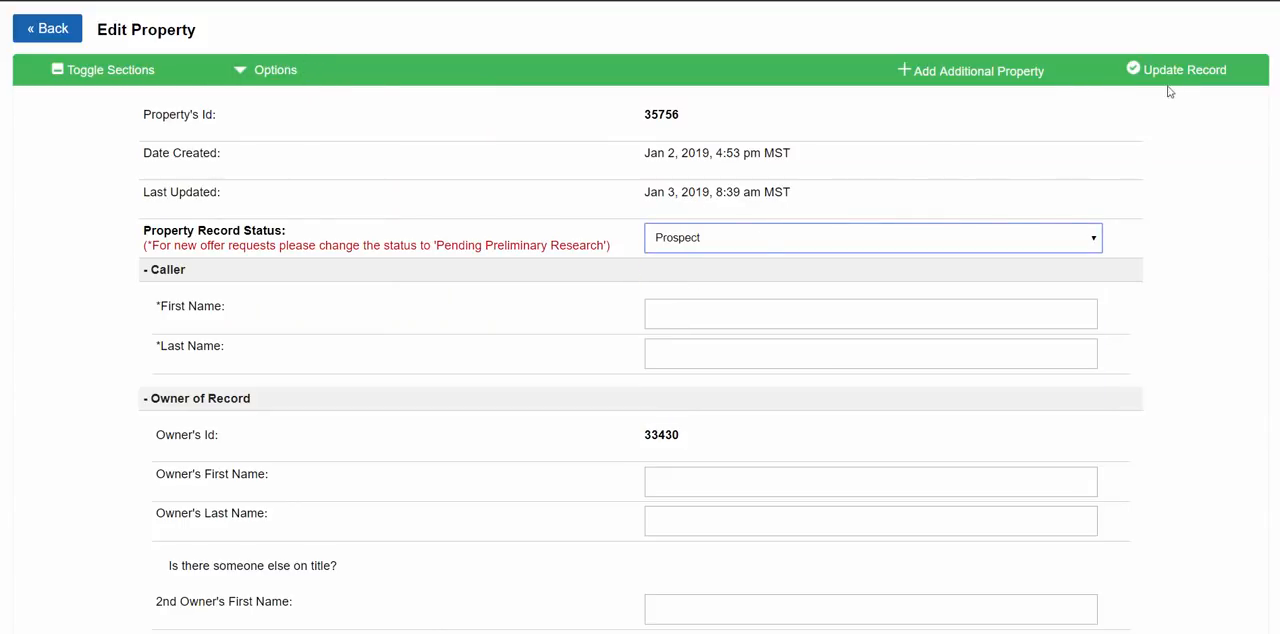
{"action": "left_click", "coordinate": [1178, 68]}
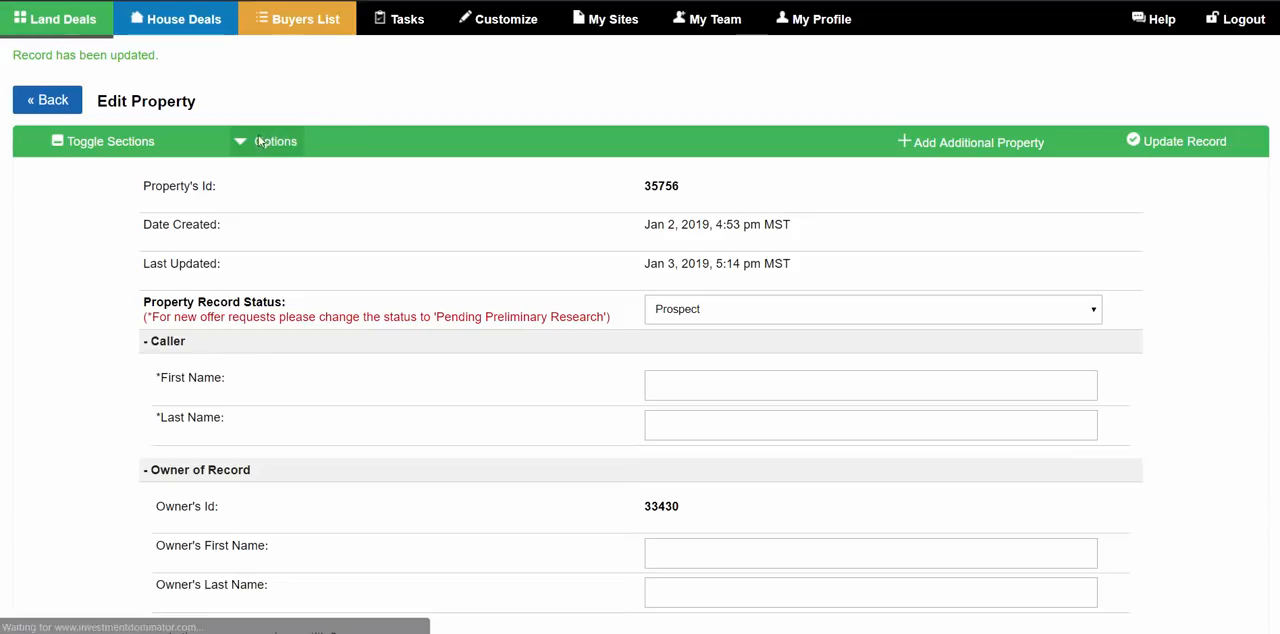
- Check the actions offered for the Prospect status, then set the status to Mailed Letter 1 and update the record
{"action": "left_click", "coordinate": [262, 145]}
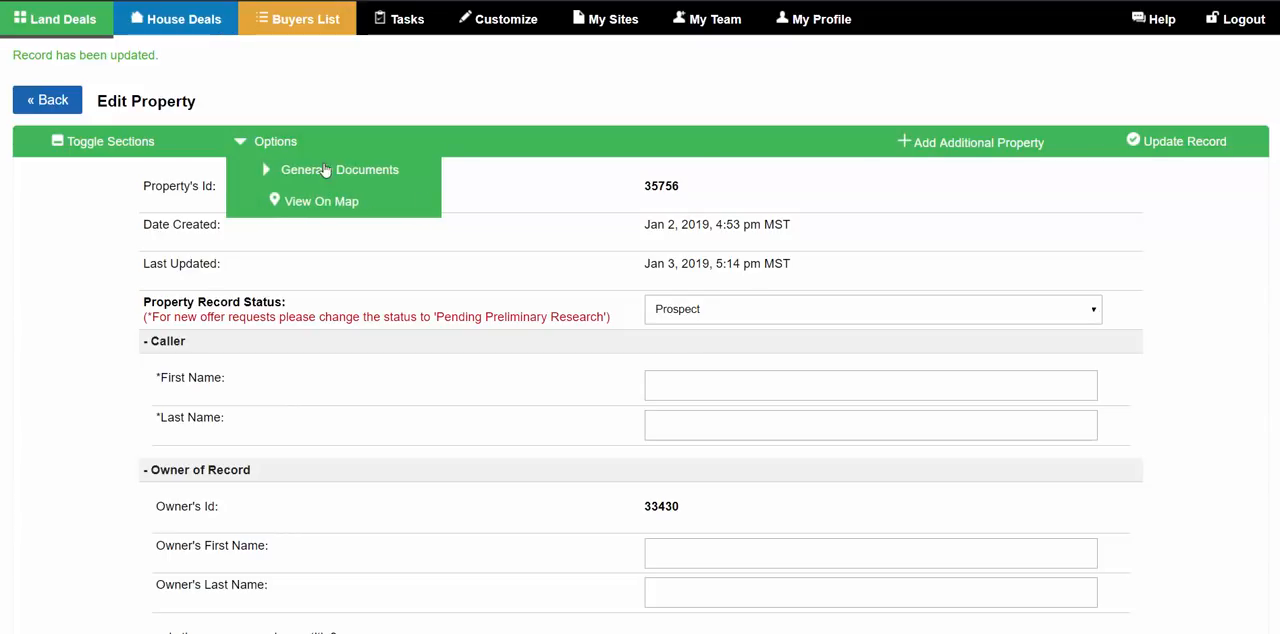
{"action": "left_click", "coordinate": [758, 312]}
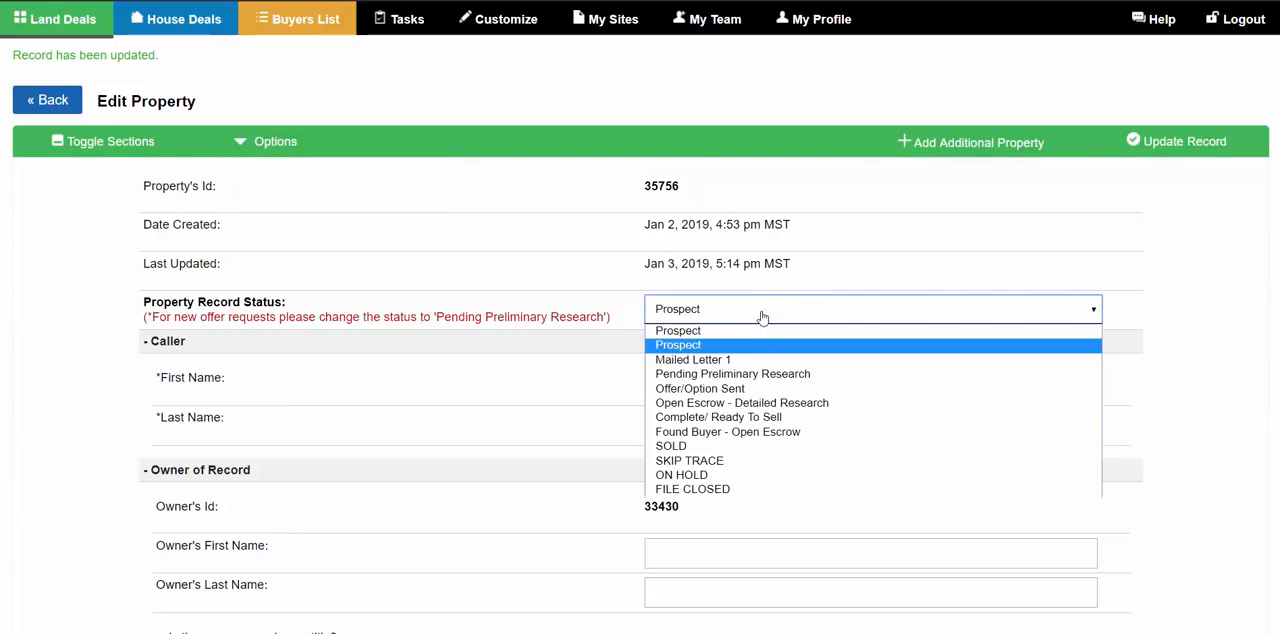
{"action": "left_click", "coordinate": [712, 361]}
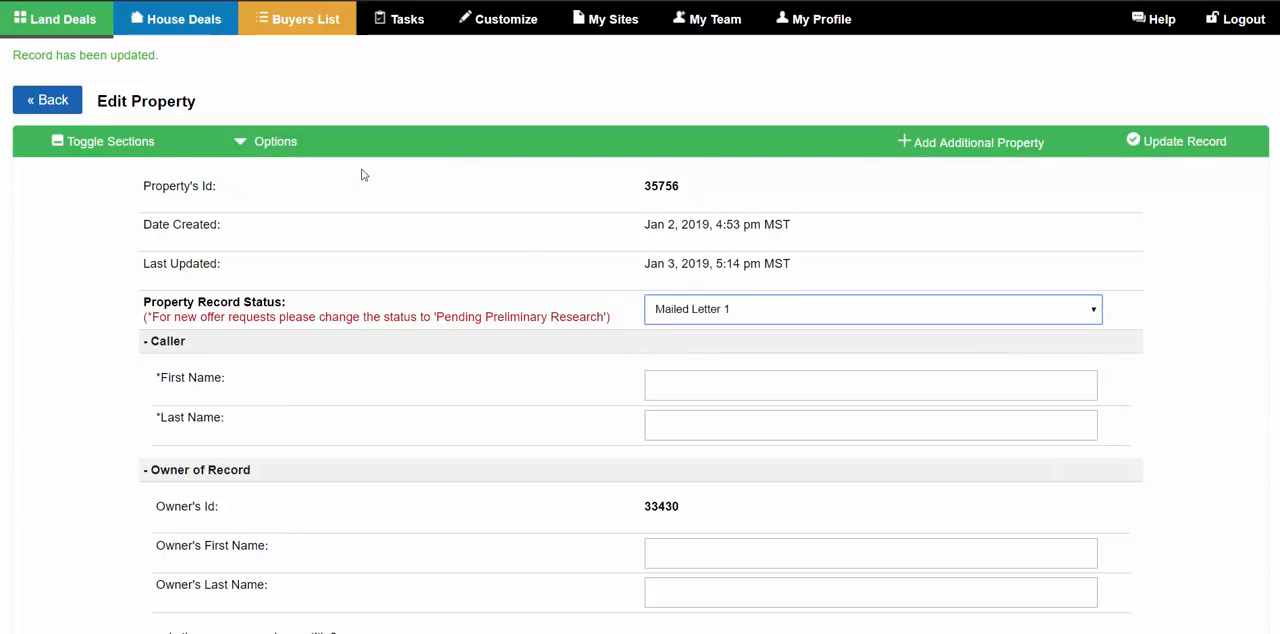
{"action": "left_click", "coordinate": [1136, 146]}
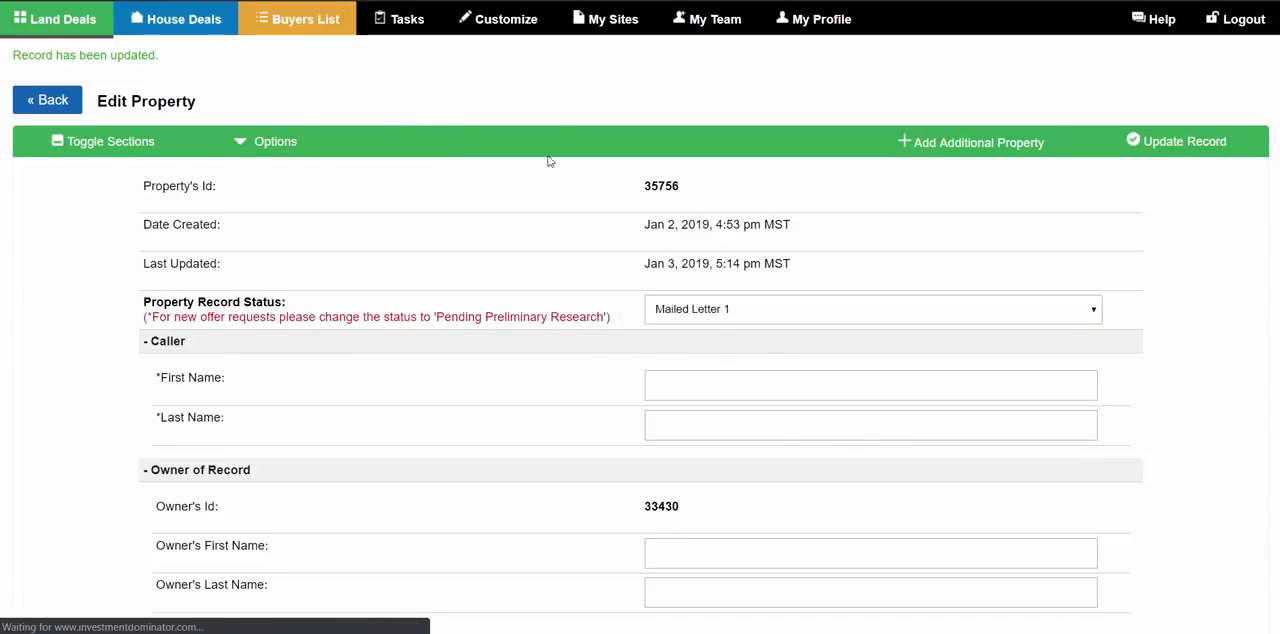
- View the New Offer Request form for the property and close it without creating a record
{"action": "left_click", "coordinate": [272, 146]}
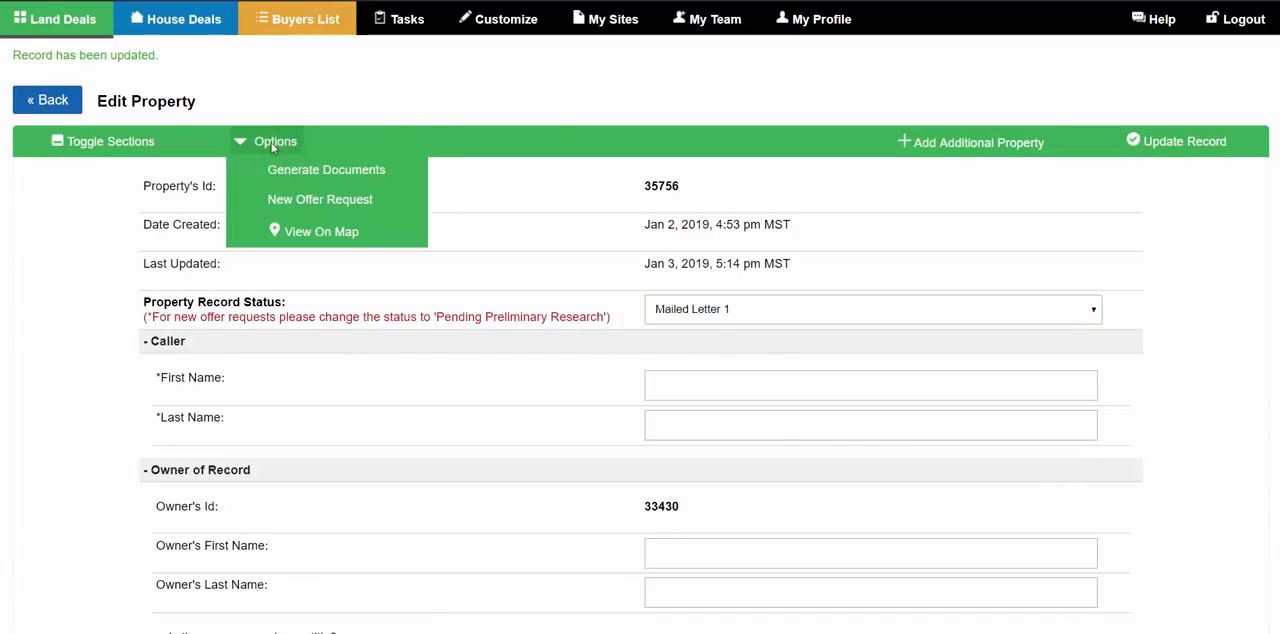
{"action": "left_click", "coordinate": [313, 200]}
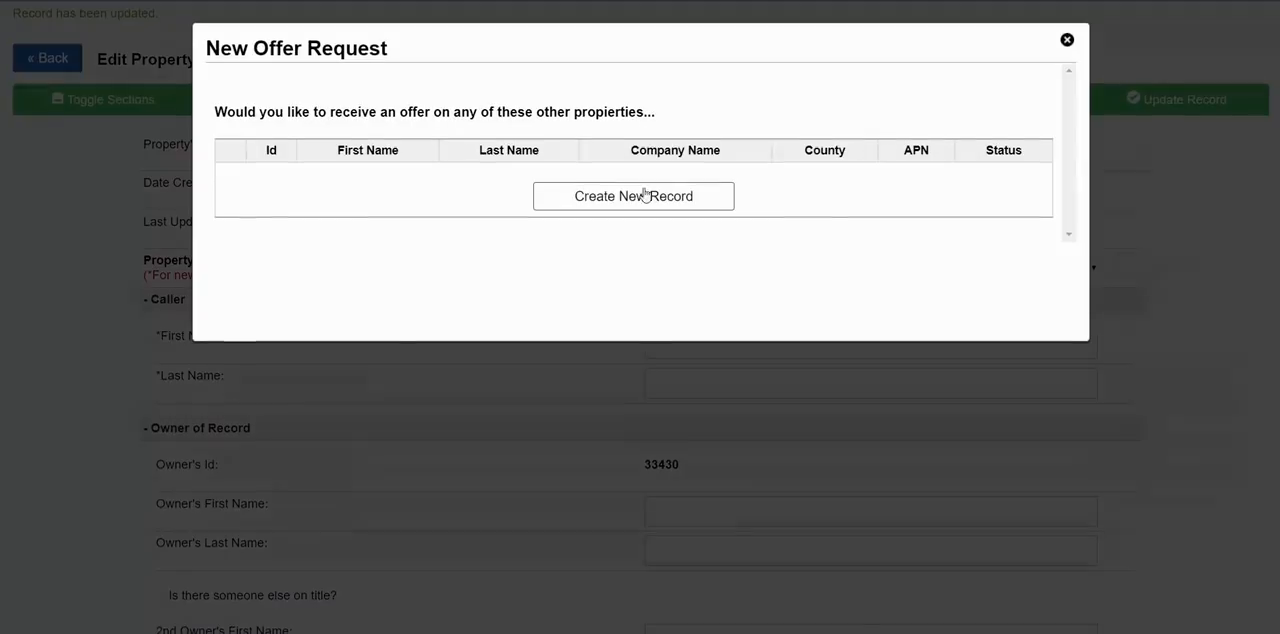
{"action": "left_click", "coordinate": [1067, 40]}
- Set the property record status to Complete/ Ready To Sell and update the record
{"action": "left_click", "coordinate": [262, 99]}
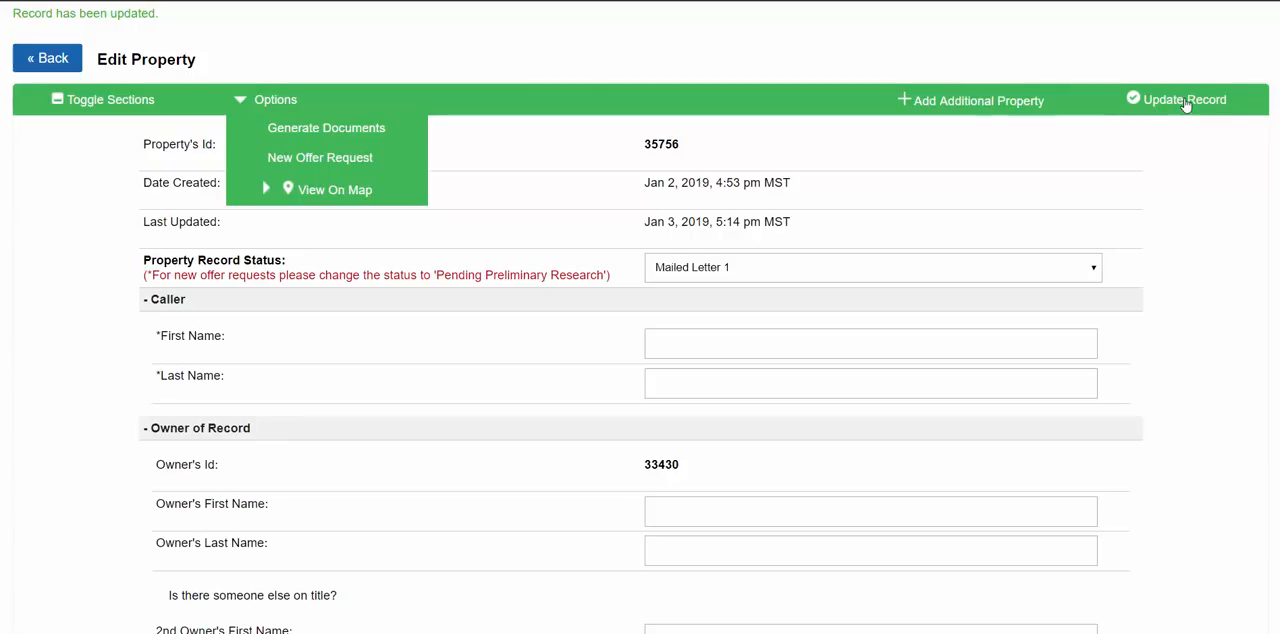
{"action": "left_click", "coordinate": [662, 267]}
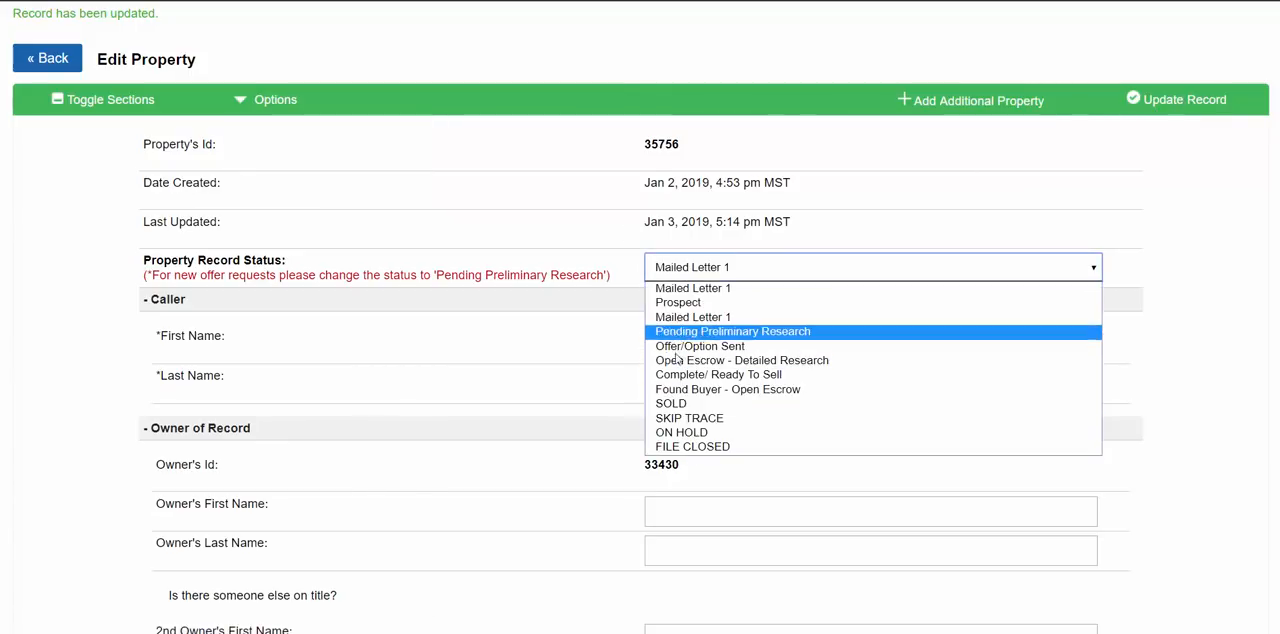
{"action": "left_click", "coordinate": [680, 374]}
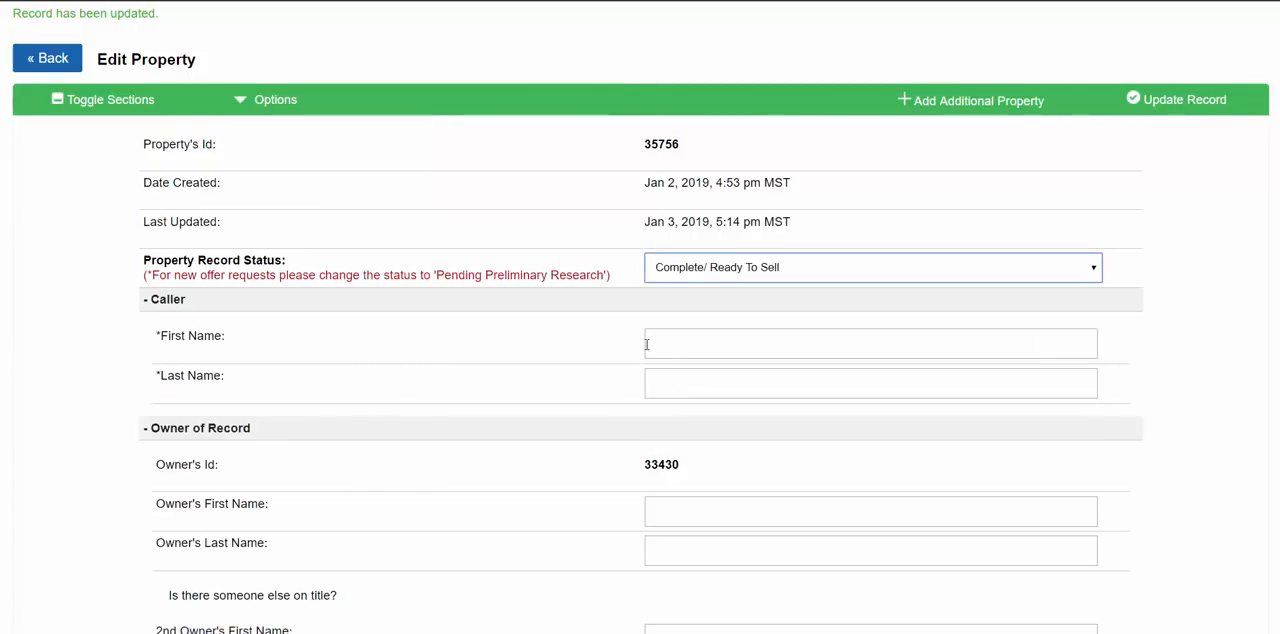
{"action": "left_click", "coordinate": [1178, 99]}
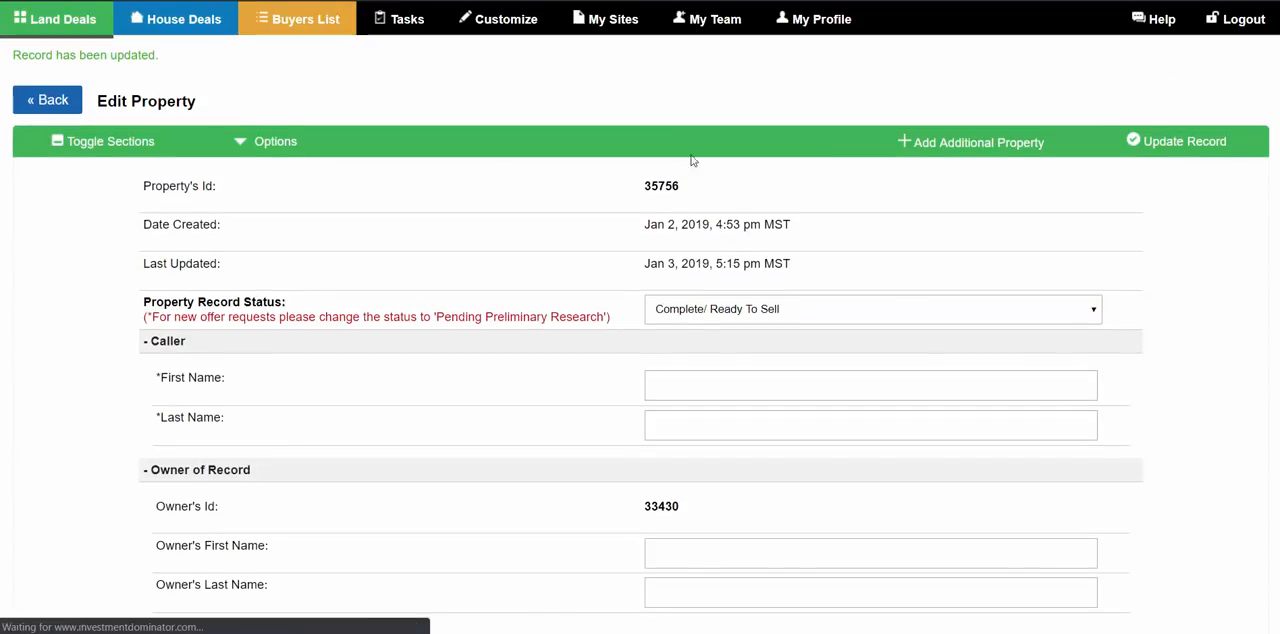
- Review the actions offered for the Complete/ Ready To Sell property and the list of available record statuses
{"action": "left_click", "coordinate": [264, 143]}
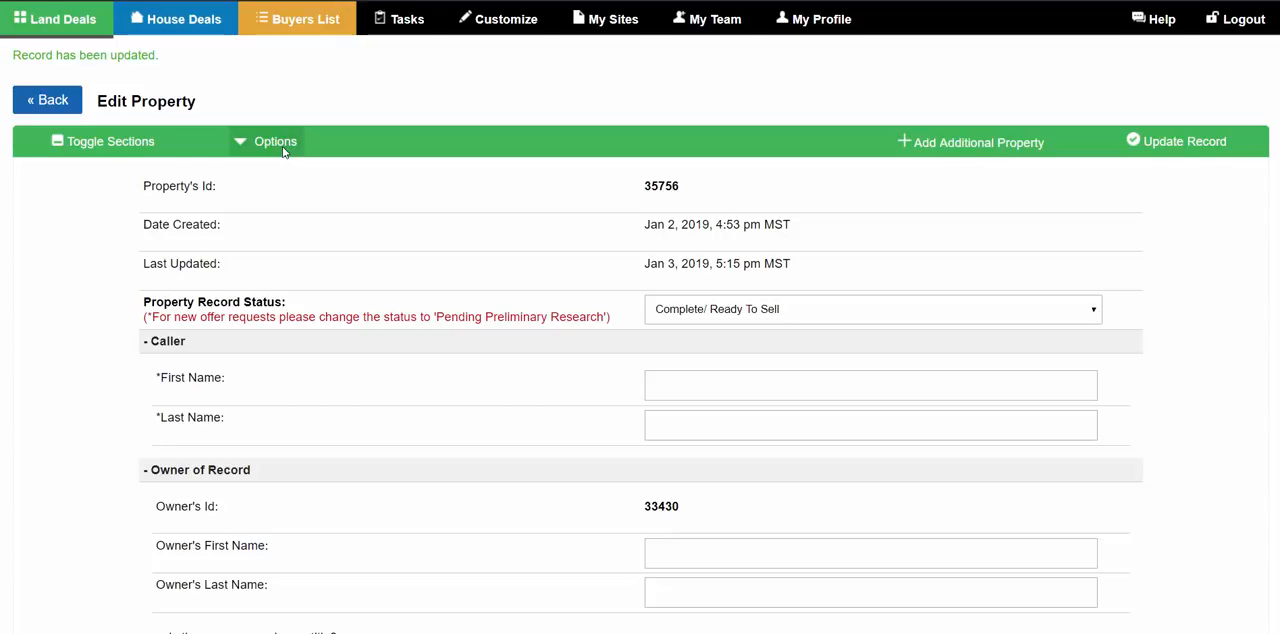
{"action": "left_click", "coordinate": [778, 323]}
{"action": "left_click", "coordinate": [572, 316]}
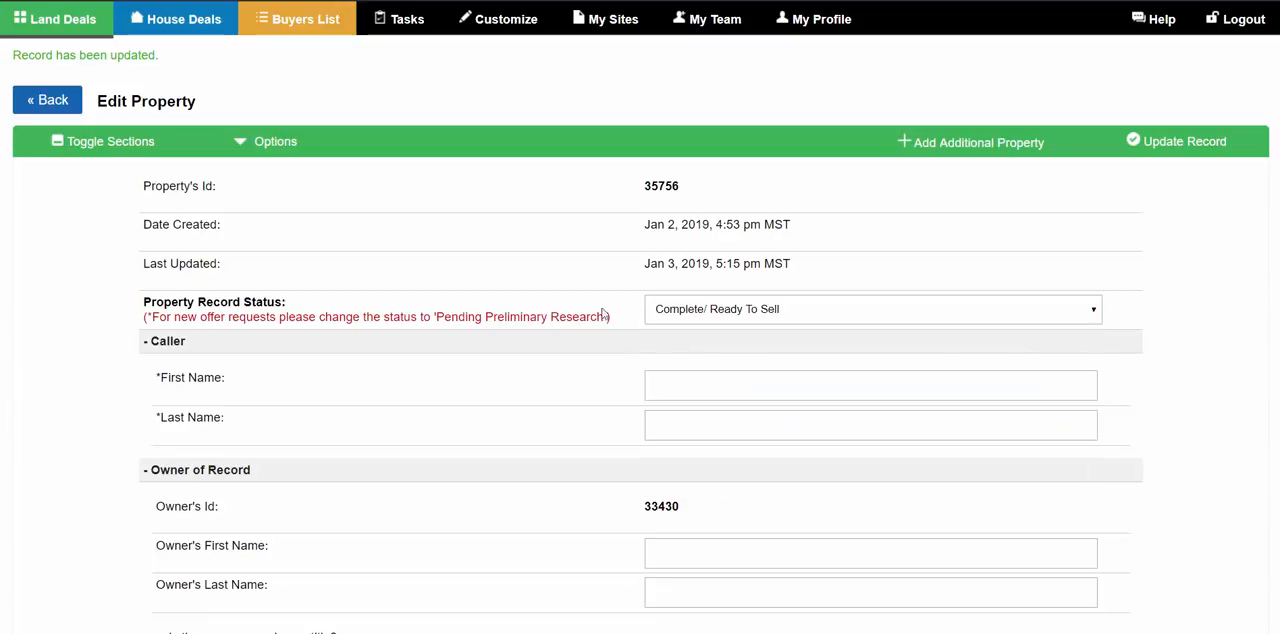
{"action": "left_click", "coordinate": [708, 313]}
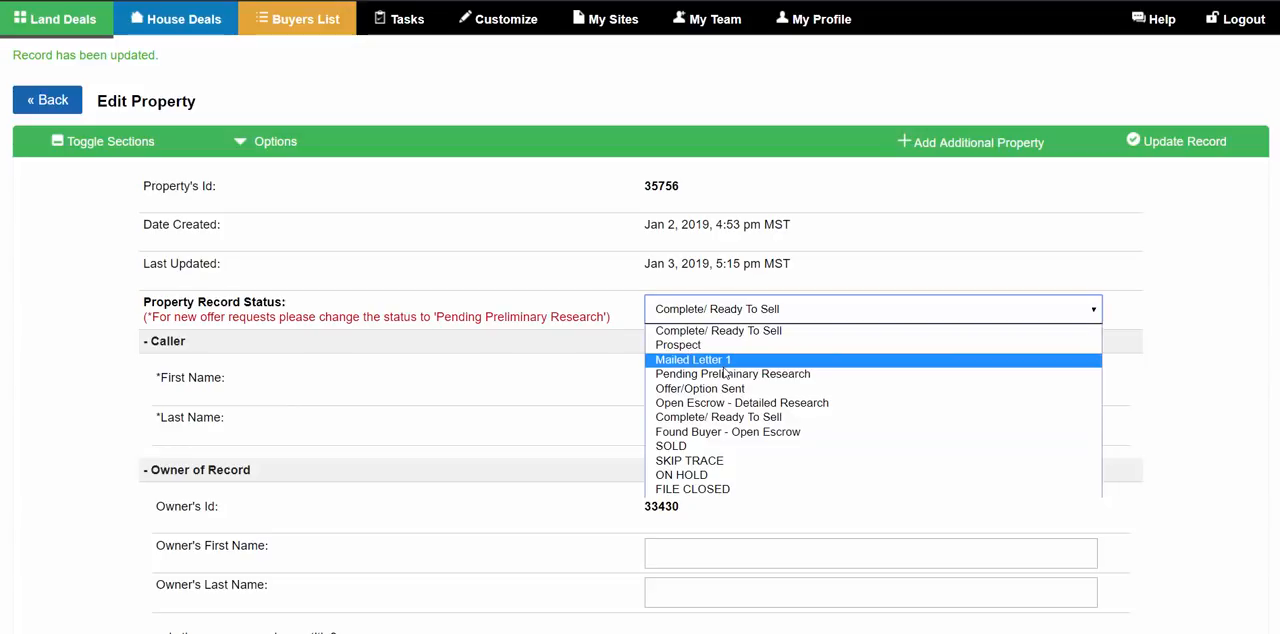
{"action": "left_click", "coordinate": [270, 181]}
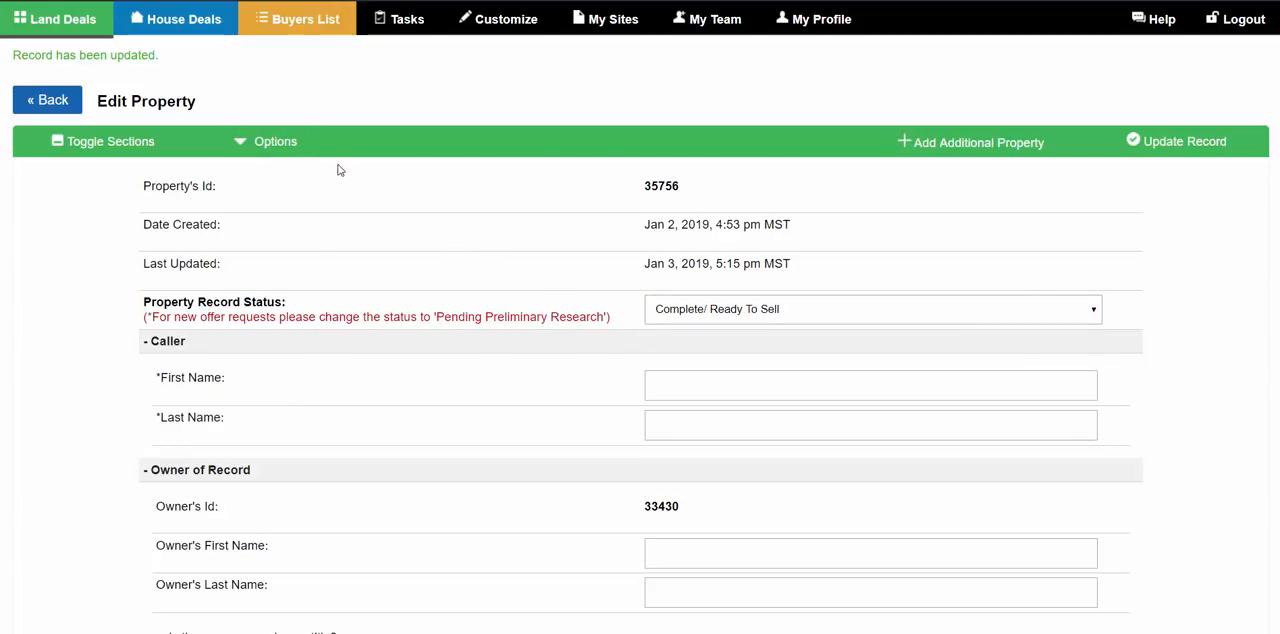
{"action": "left_click", "coordinate": [289, 142]}
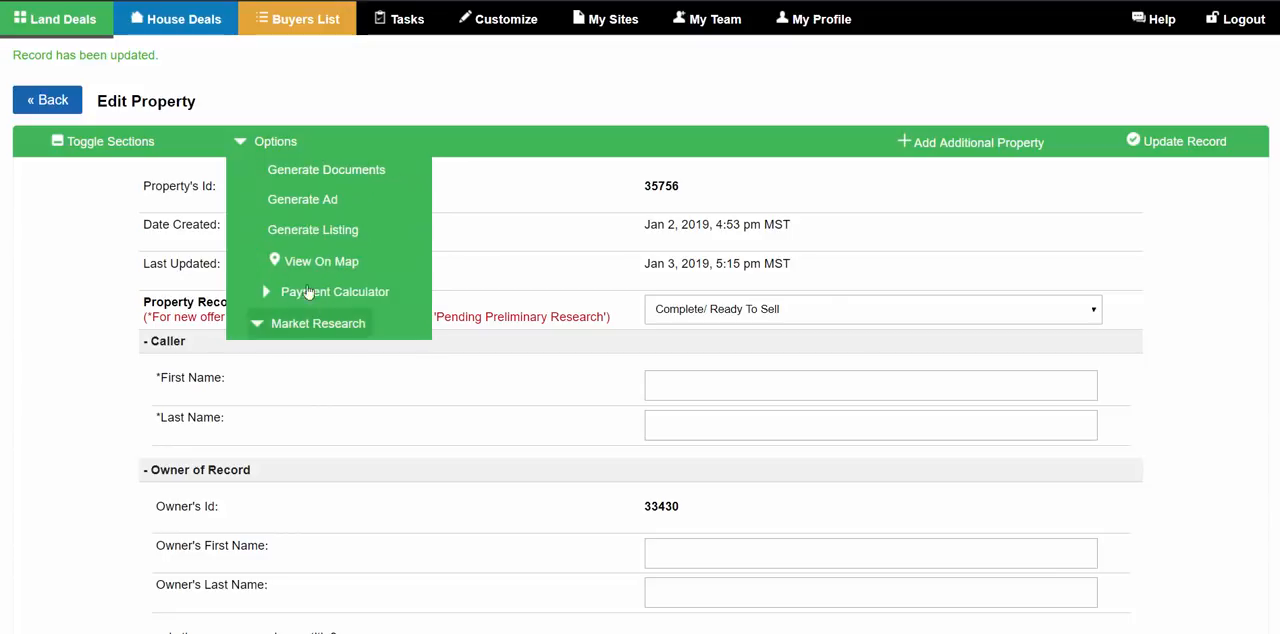
{"action": "left_click", "coordinate": [335, 121]}
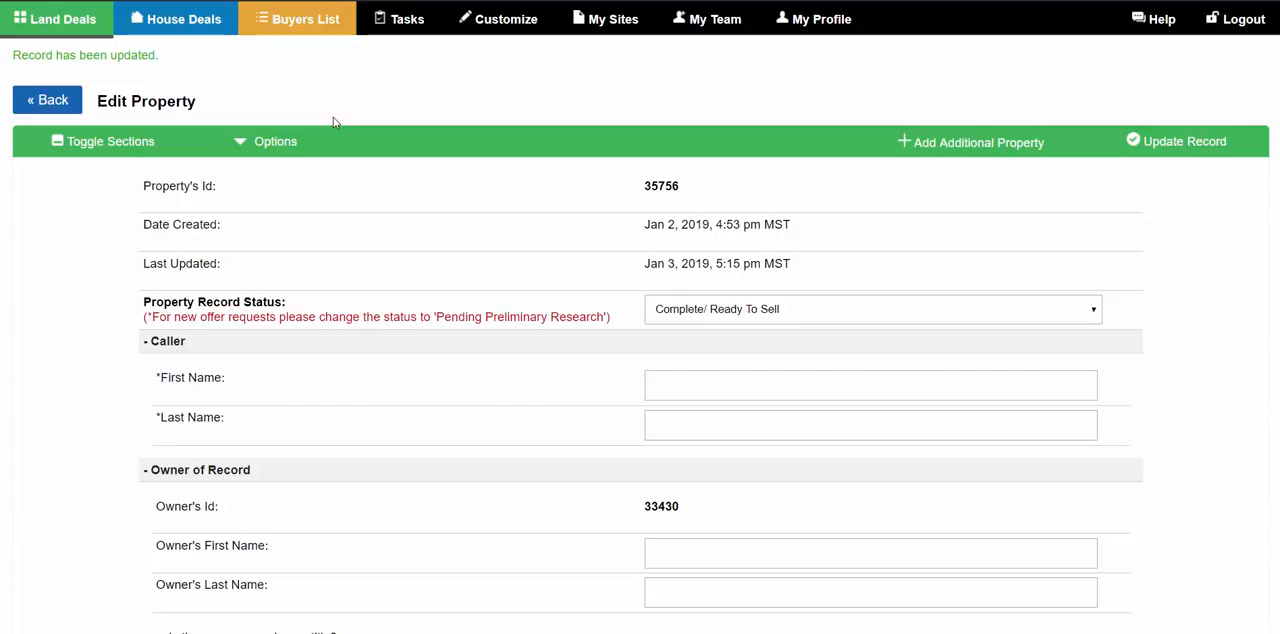
{"action": "scroll", "coordinate": [639, 192], "scroll_direction": "down", "scroll_amount": 2}
{"action": "scroll", "coordinate": [640, 256], "scroll_direction": "up", "scroll_amount": 2}
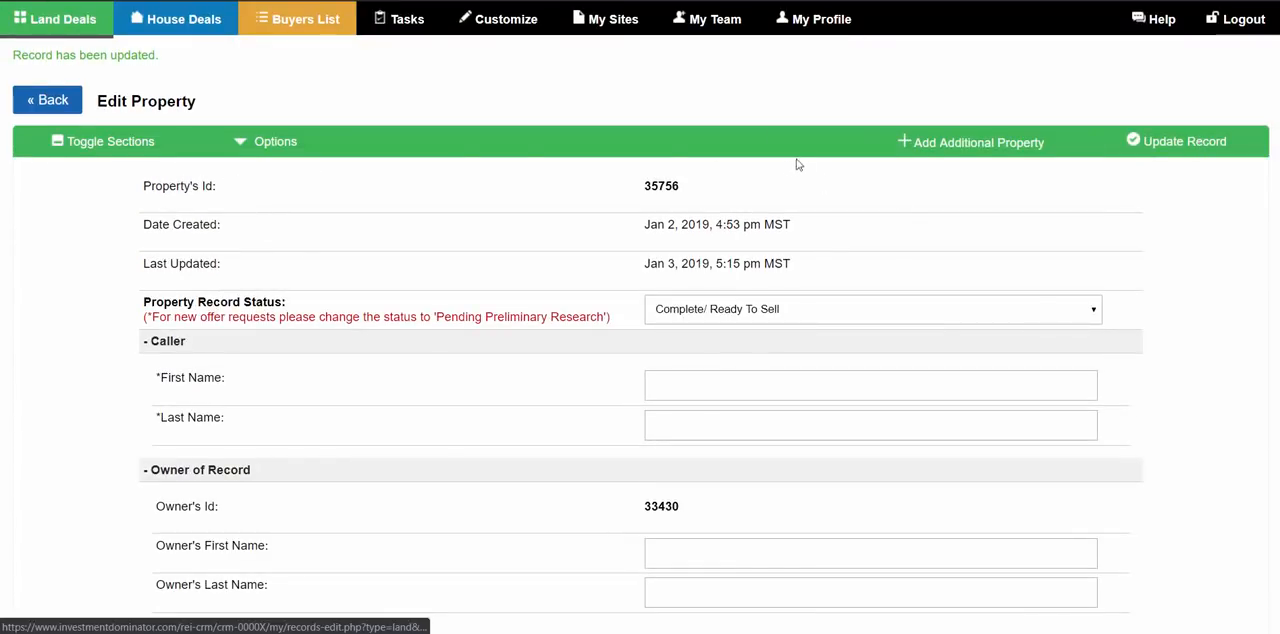
{"action": "left_click", "coordinate": [279, 155]}
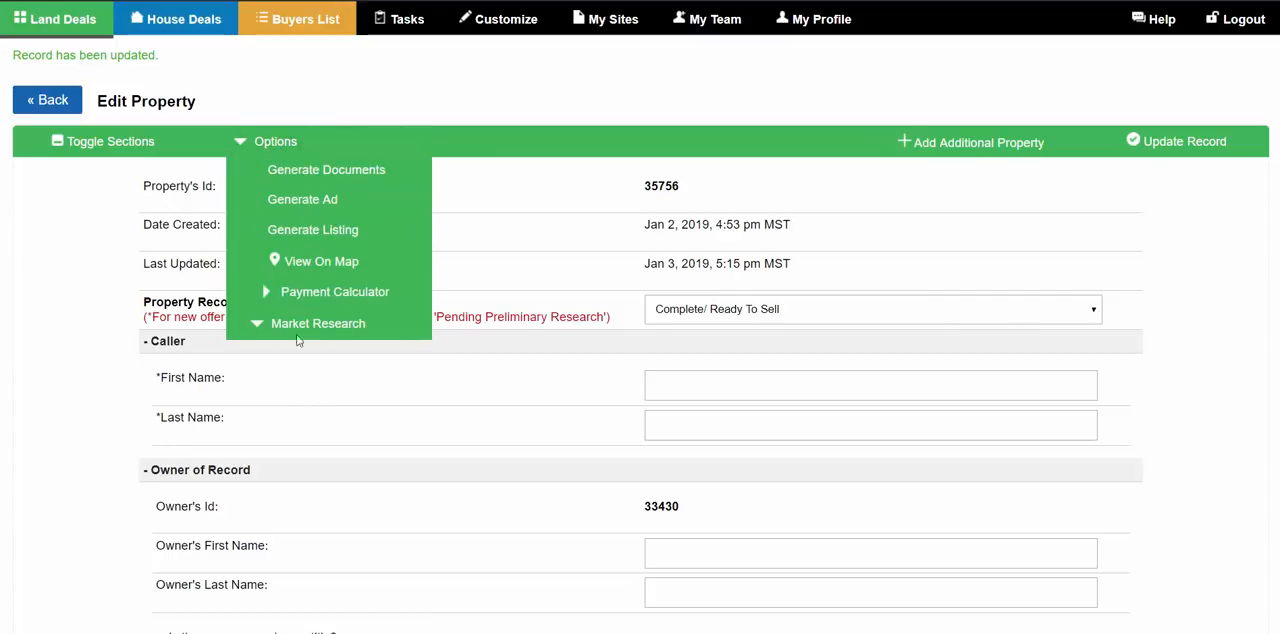
{"action": "left_click", "coordinate": [283, 150]}
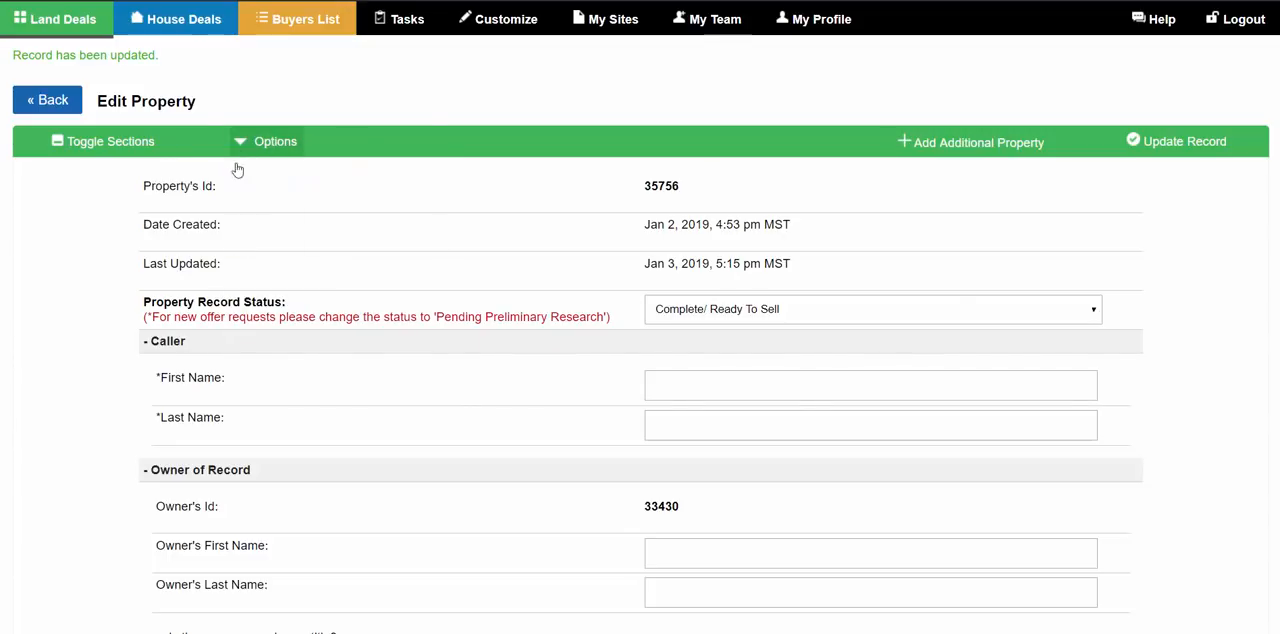
{"action": "scroll", "coordinate": [691, 240], "scroll_direction": "down", "scroll_amount": 20}
{"action": "scroll", "coordinate": [503, 297], "scroll_direction": "up", "scroll_amount": 20}
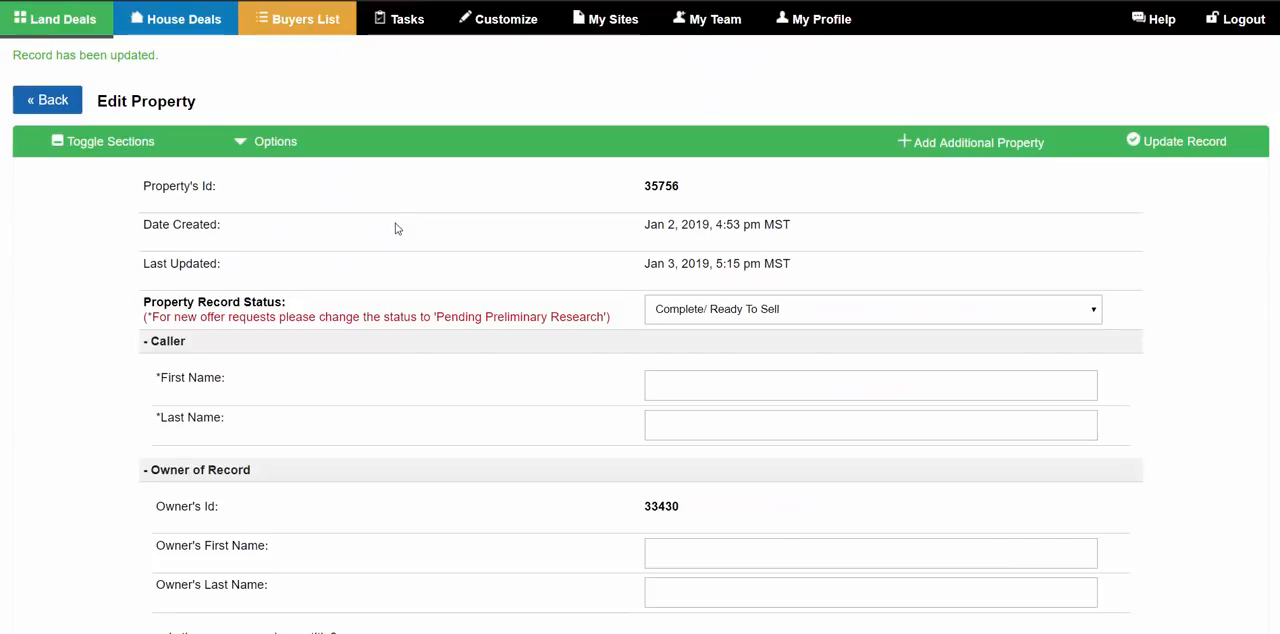
- Collapse all sections of the property record and expand only the Notes section
{"action": "left_click", "coordinate": [82, 141]}
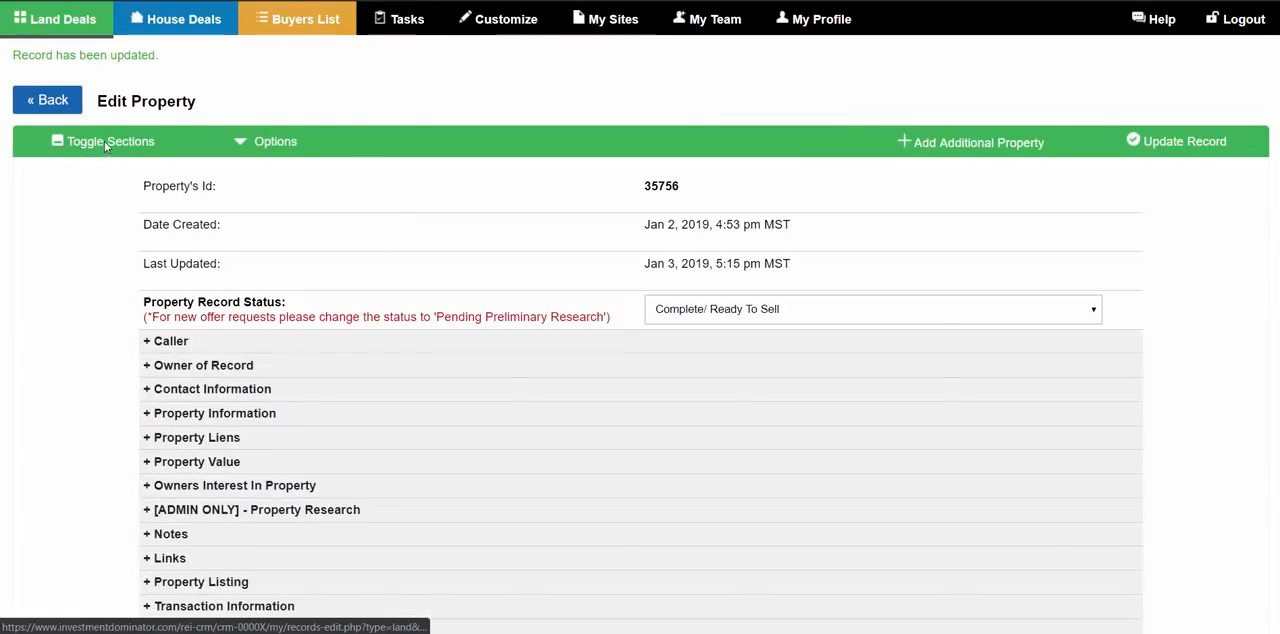
{"action": "scroll", "coordinate": [351, 165], "scroll_direction": "down", "scroll_amount": 1}
{"action": "scroll", "coordinate": [351, 165], "scroll_direction": "down", "scroll_amount": 1}
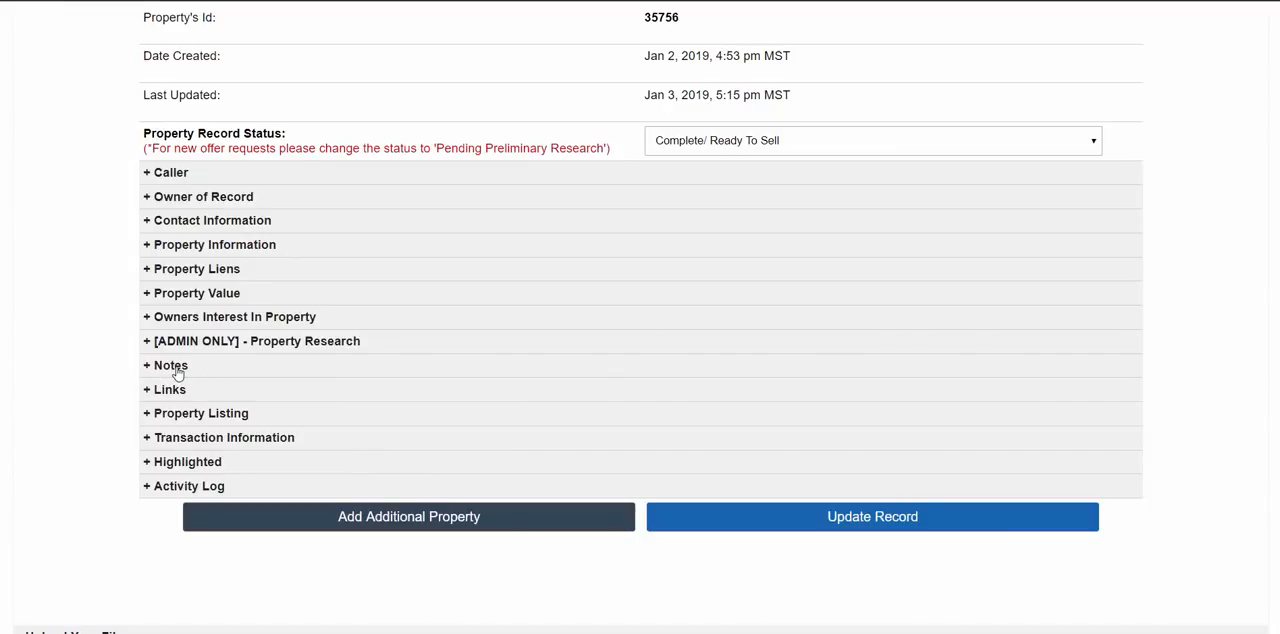
{"action": "left_click", "coordinate": [177, 372]}
{"action": "scroll", "coordinate": [423, 286], "scroll_direction": "down", "scroll_amount": 2}
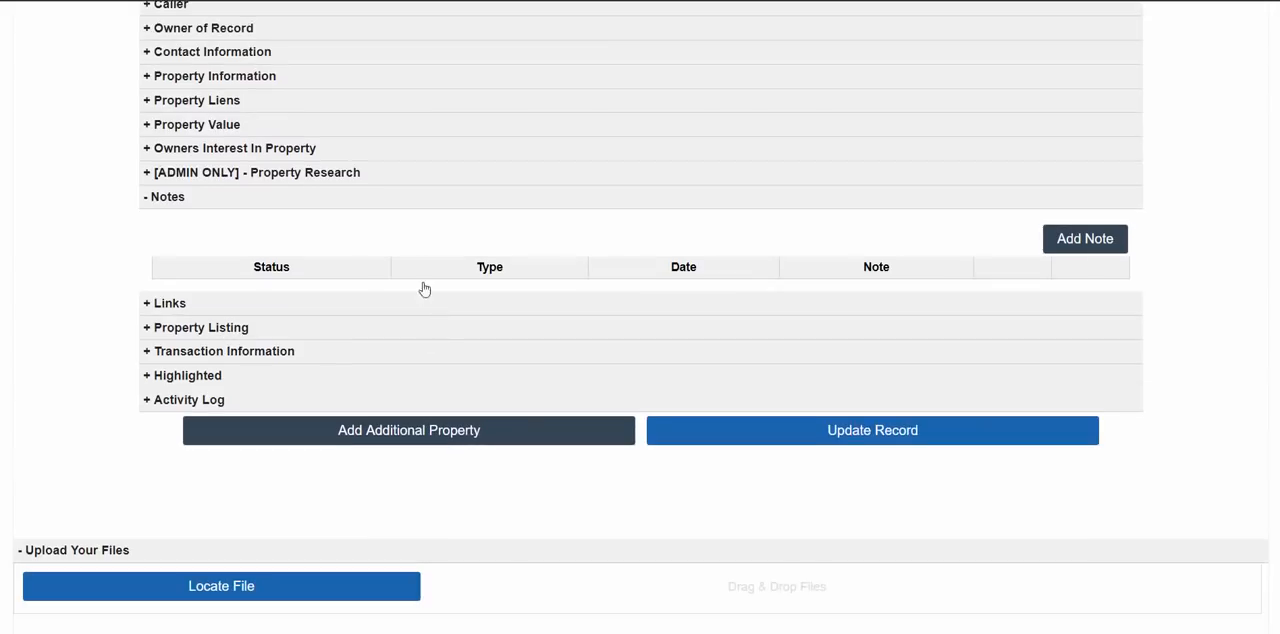
{"action": "left_click", "coordinate": [176, 200]}
{"action": "left_click", "coordinate": [172, 199]}
{"action": "left_click", "coordinate": [172, 200]}
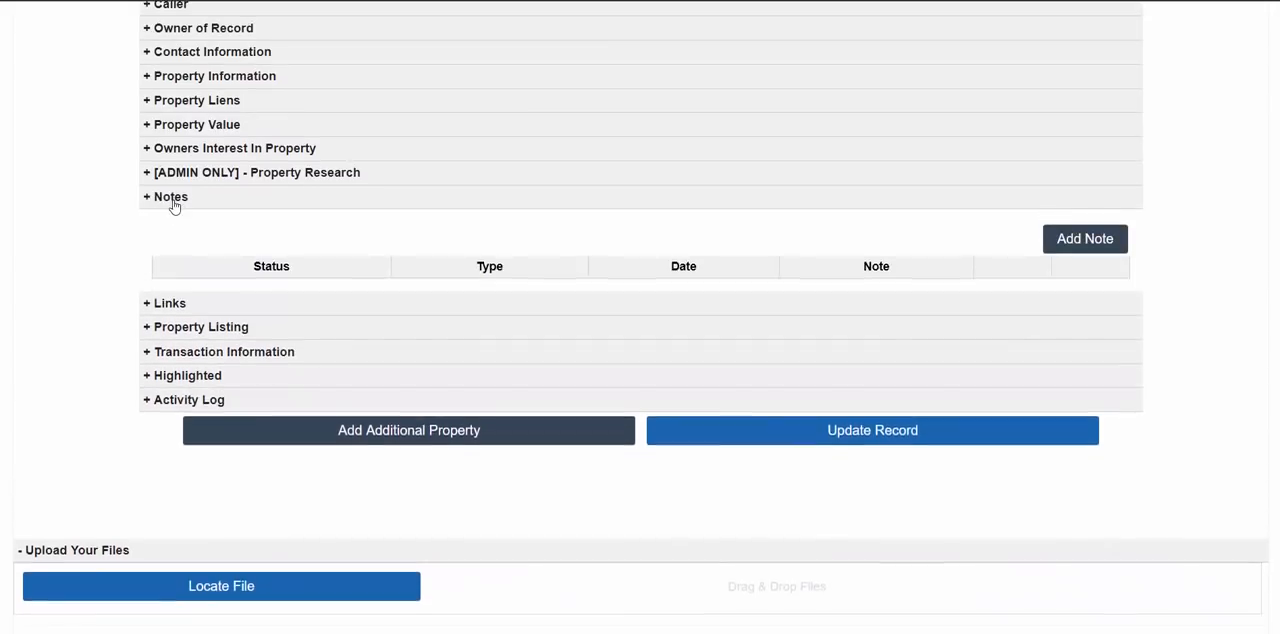
{"action": "left_click", "coordinate": [162, 222]}
{"action": "left_click", "coordinate": [164, 220]}
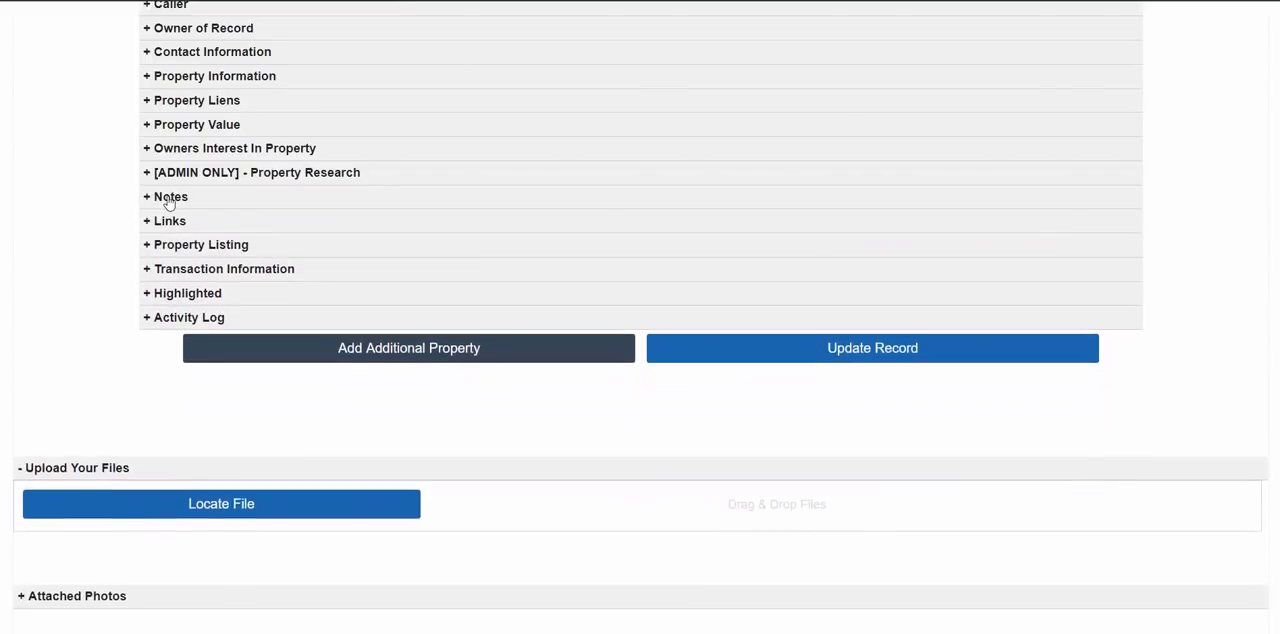
{"action": "left_click", "coordinate": [166, 204]}
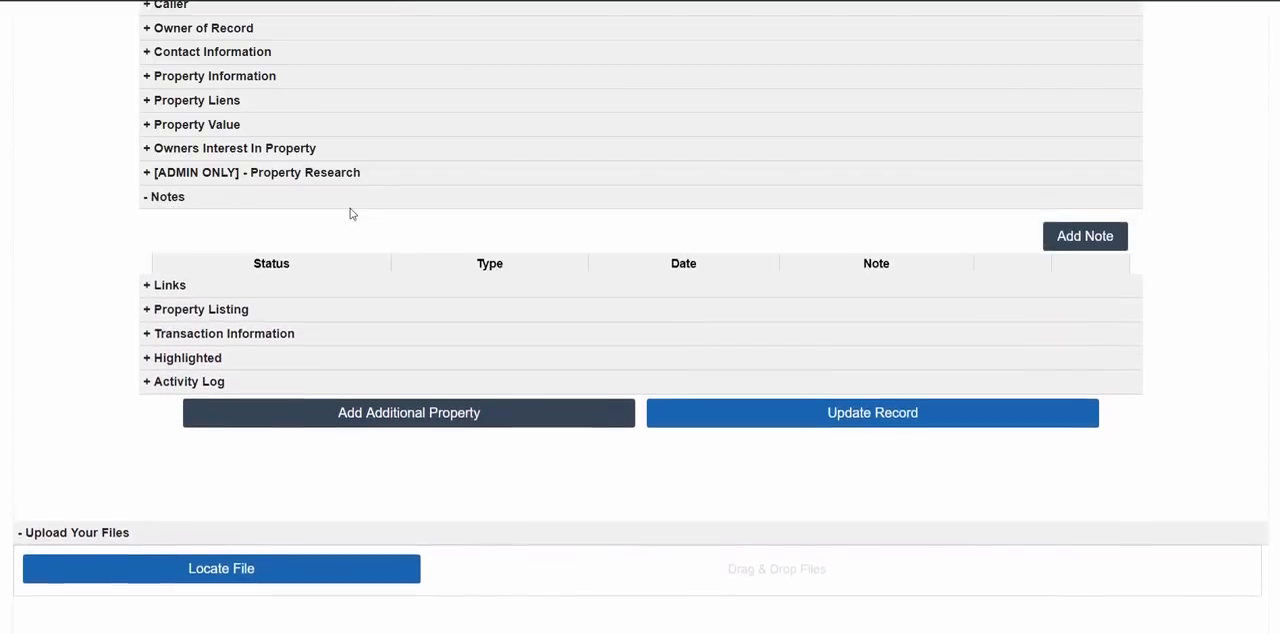
- Expand the admin-only Property Research section and review its offer and option fields above the notes
{"action": "scroll", "coordinate": [190, 352], "scroll_direction": "up", "scroll_amount": 1}
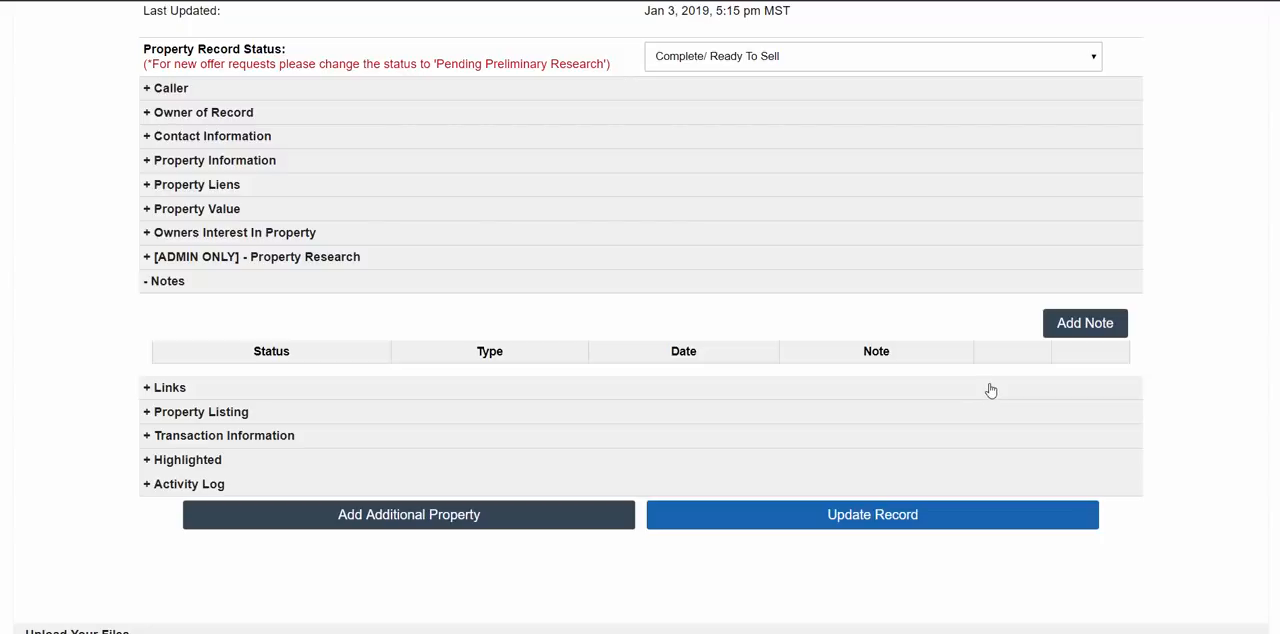
{"action": "left_click", "coordinate": [332, 257]}
{"action": "scroll", "coordinate": [334, 277], "scroll_direction": "down", "scroll_amount": 1}
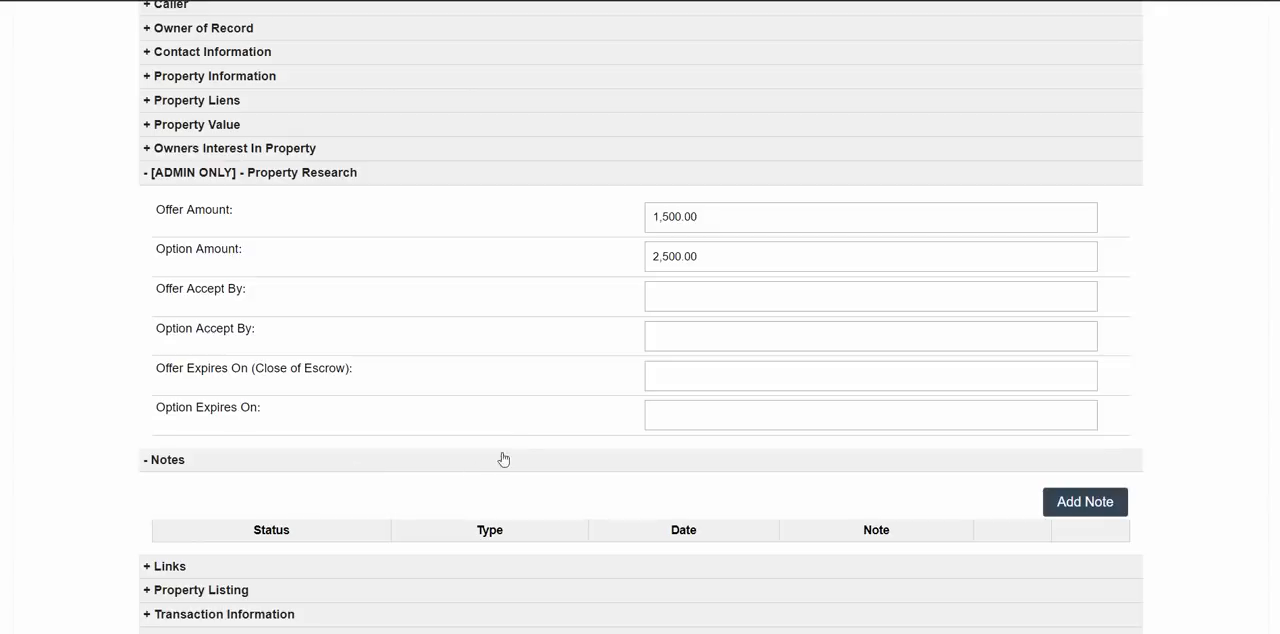
{"action": "scroll", "coordinate": [577, 404], "scroll_direction": "down", "scroll_amount": 2}
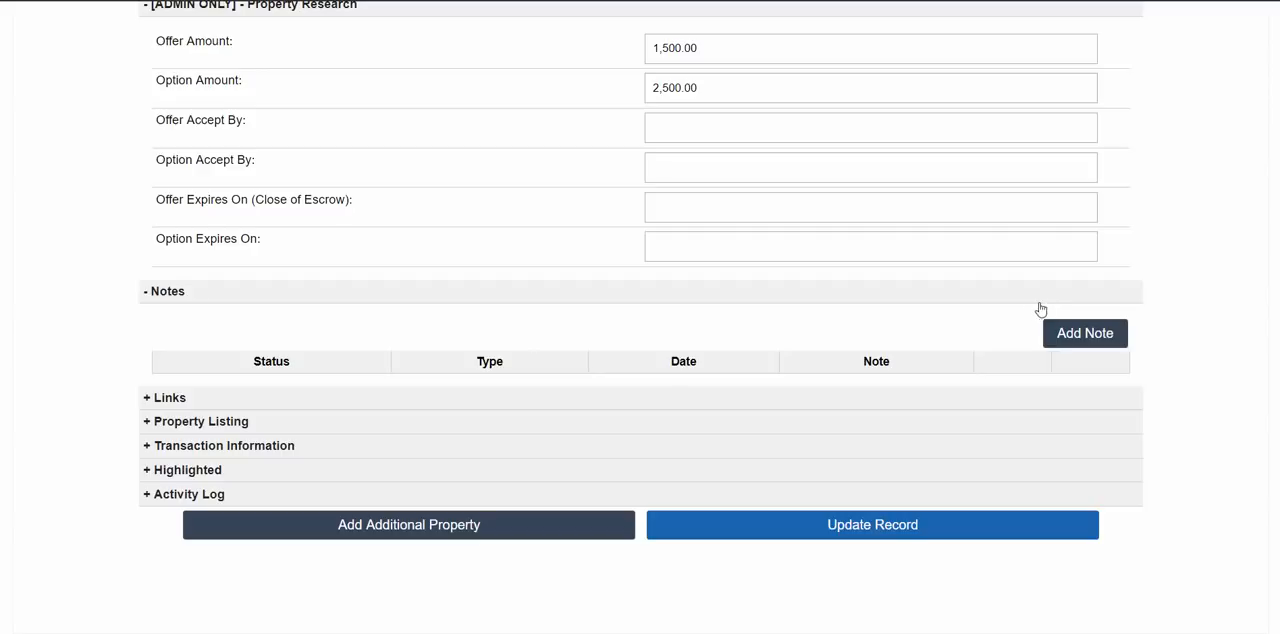
{"action": "scroll", "coordinate": [748, 334], "scroll_direction": "up", "scroll_amount": 1}
{"action": "scroll", "coordinate": [1000, 343], "scroll_direction": "down", "scroll_amount": 1}
- Start a new note on the property with the text "This property has a great view to it."
{"action": "left_click", "coordinate": [1069, 338]}
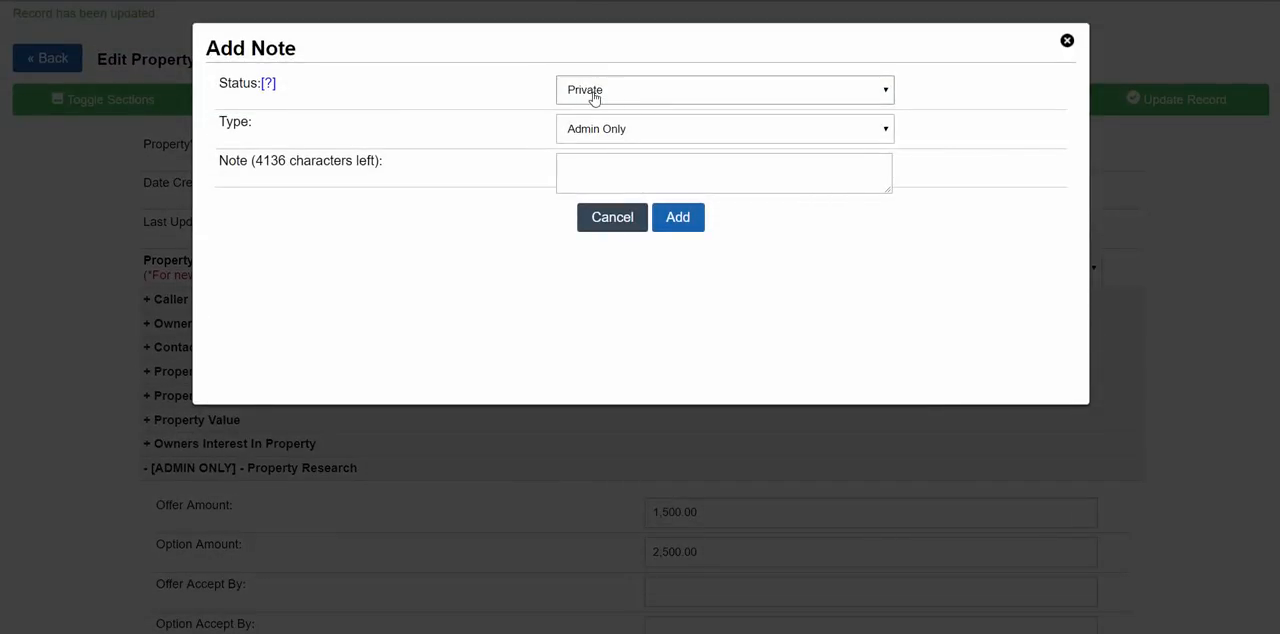
{"action": "left_click", "coordinate": [596, 173]}
{"action": "type", "text": "This property has "}
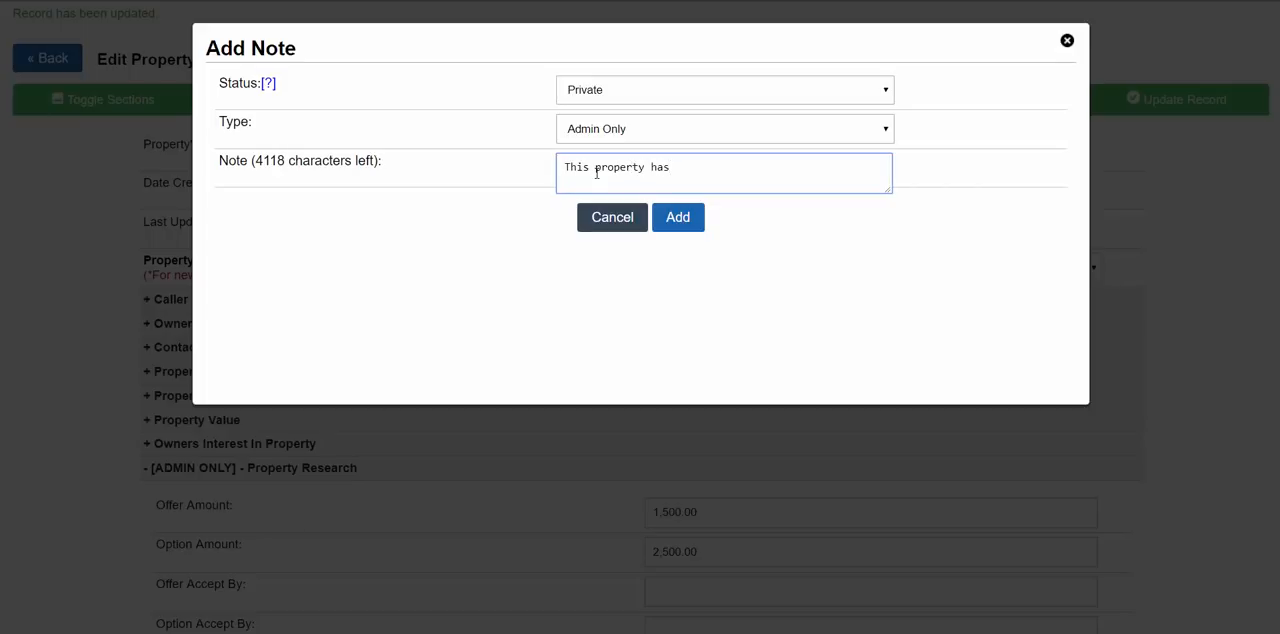
{"action": "type", "text": "a great view to it."}
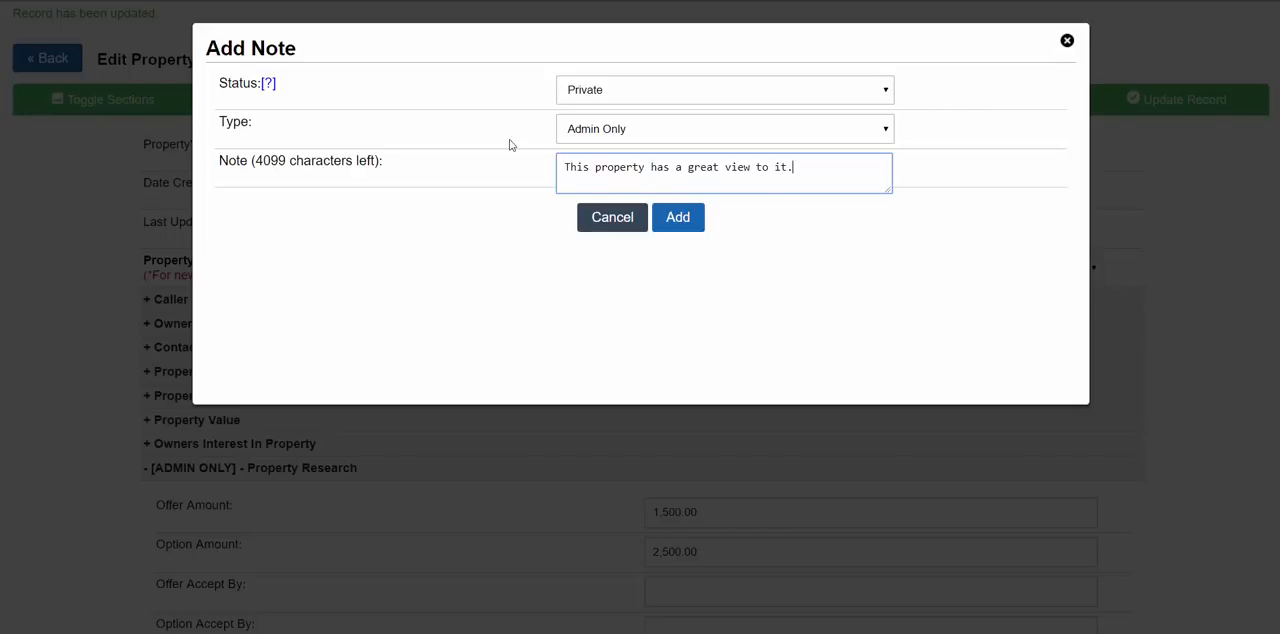
- Check the type and status choices offered for the new note
{"action": "left_click", "coordinate": [626, 133]}
{"action": "left_click", "coordinate": [624, 142]}
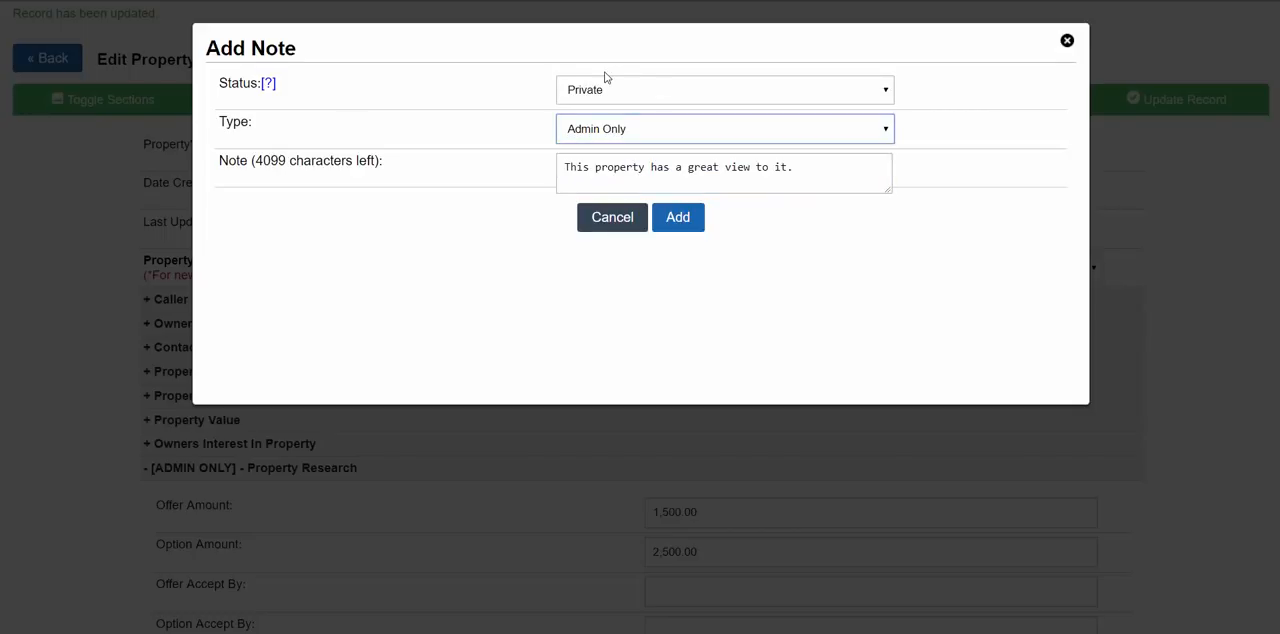
{"action": "left_click", "coordinate": [605, 82]}
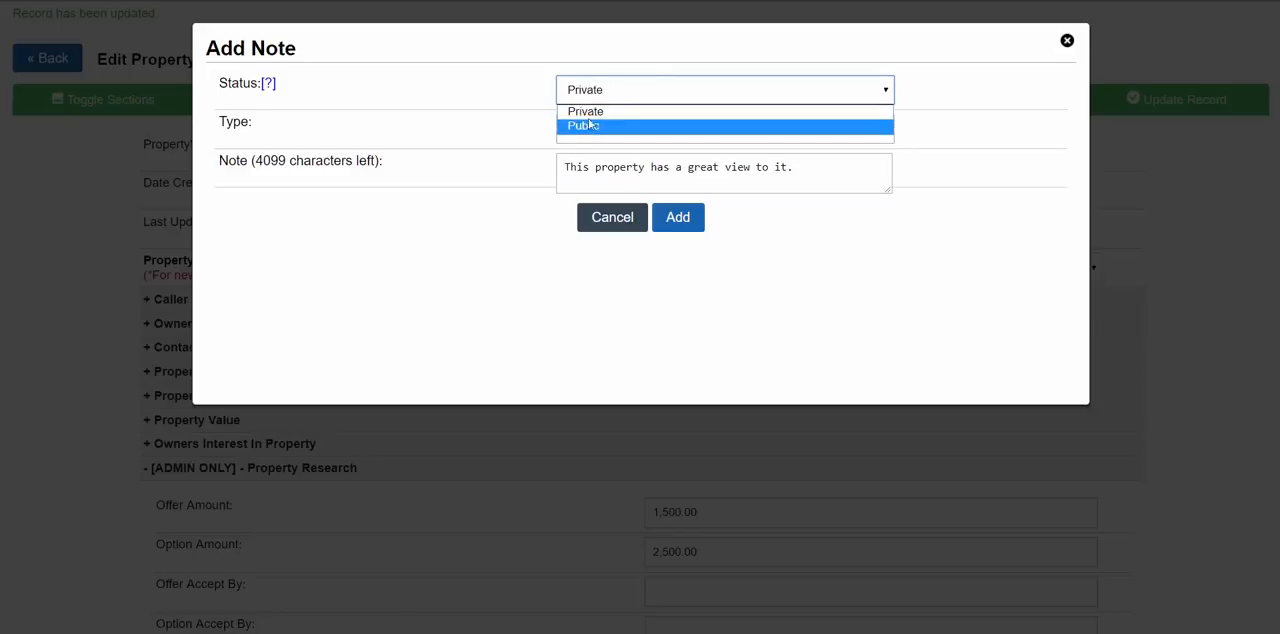
{"action": "left_click", "coordinate": [466, 78]}
{"action": "left_click", "coordinate": [606, 95]}
{"action": "left_click", "coordinate": [547, 89]}
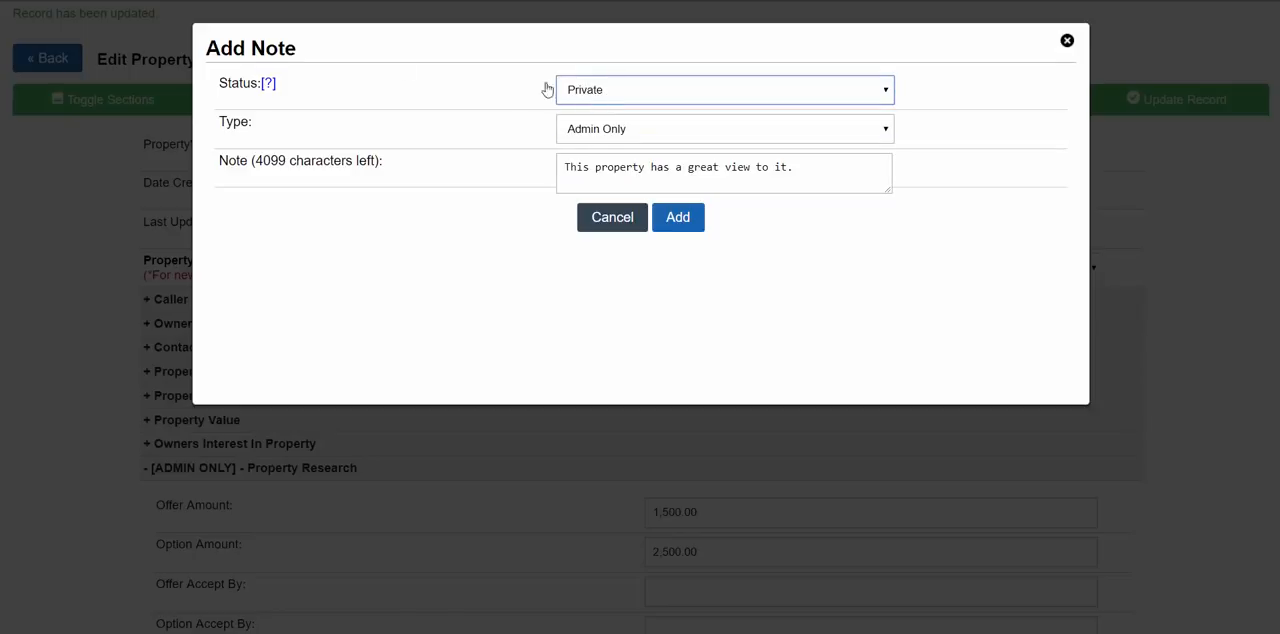
{"action": "mouse_move", "coordinate": [268, 88]}
- Try the Public status on the note and return it to Private
{"action": "left_click", "coordinate": [596, 95]}
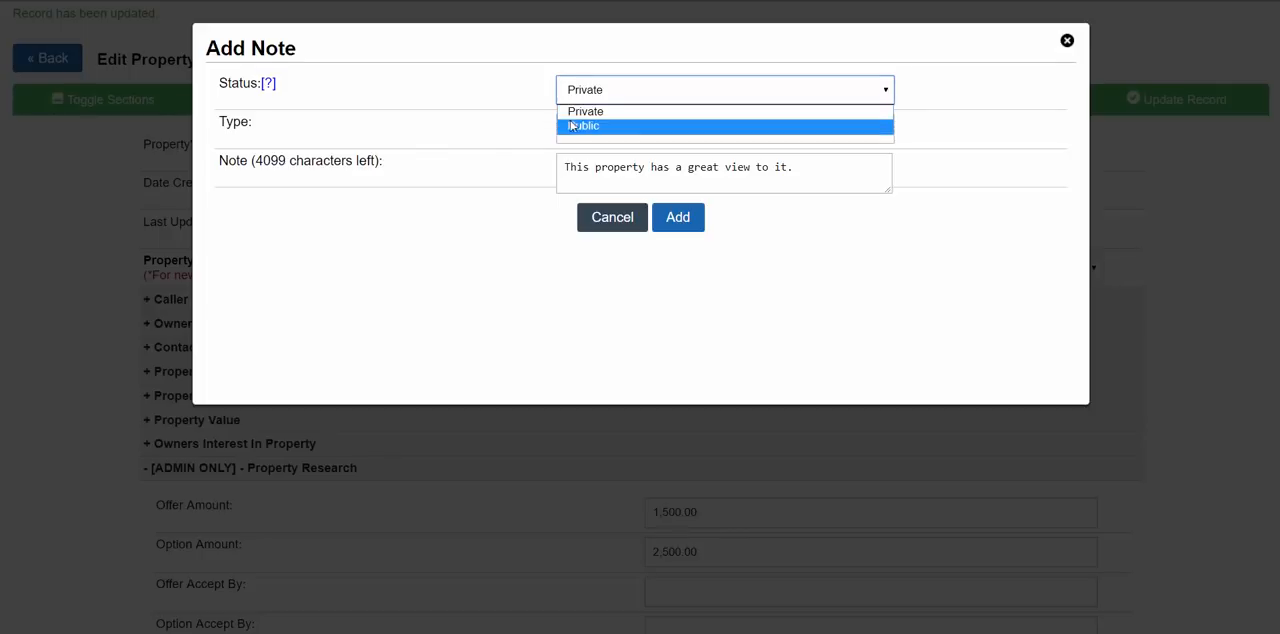
{"action": "left_click", "coordinate": [580, 126]}
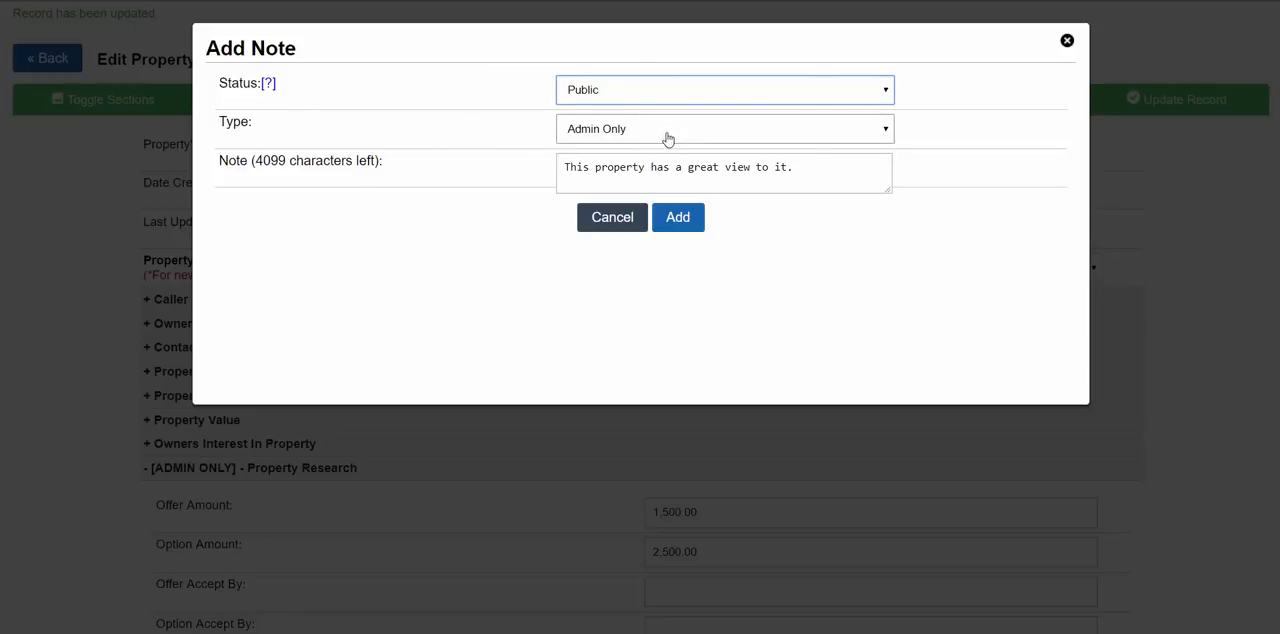
{"action": "left_click", "coordinate": [613, 99]}
{"action": "left_click", "coordinate": [611, 113]}
- Set the private note's type to Admin and Rep and add it to the property record
{"action": "left_click", "coordinate": [593, 130]}
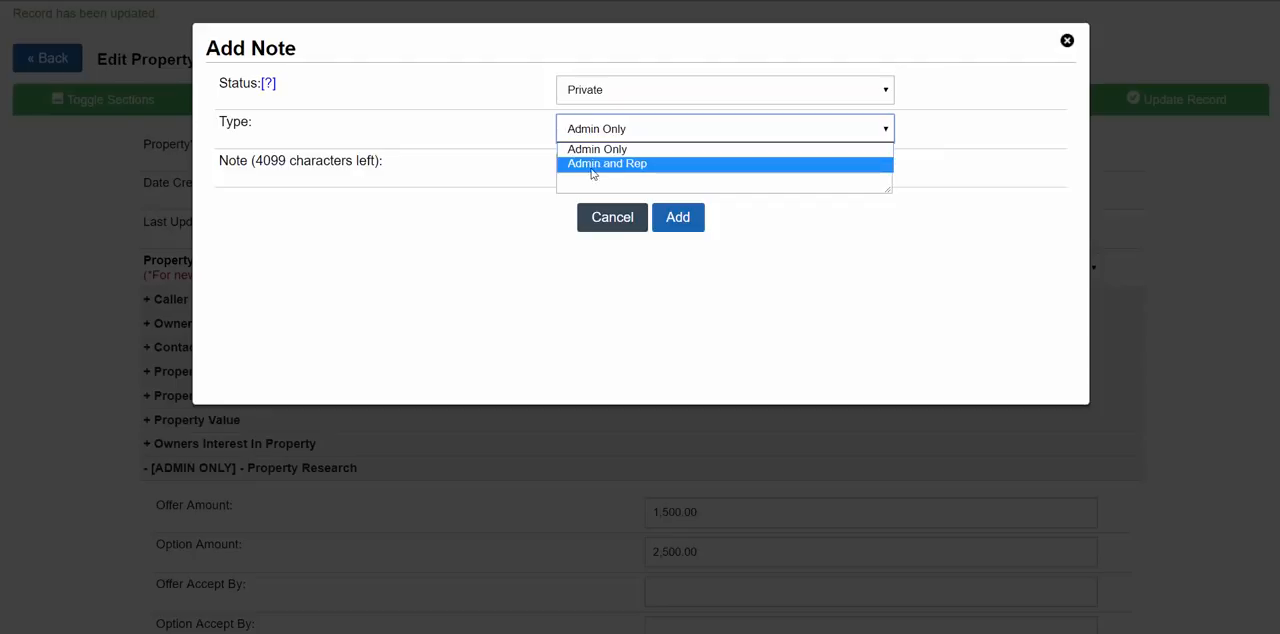
{"action": "left_click", "coordinate": [614, 149]}
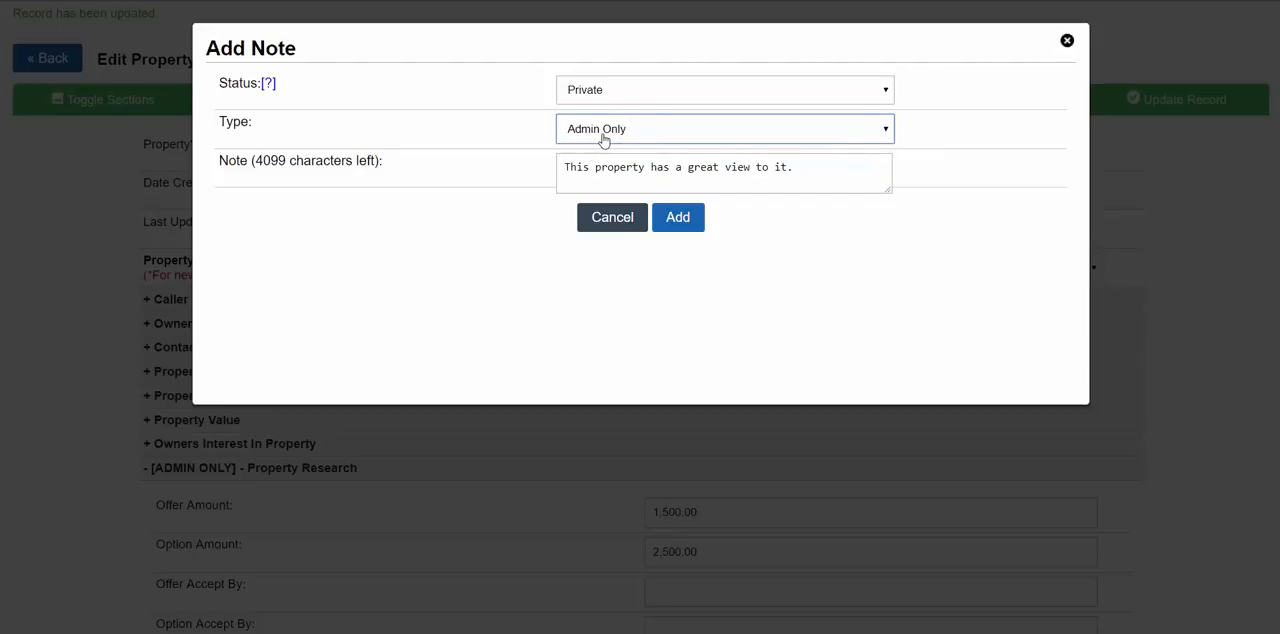
{"action": "left_click", "coordinate": [603, 138]}
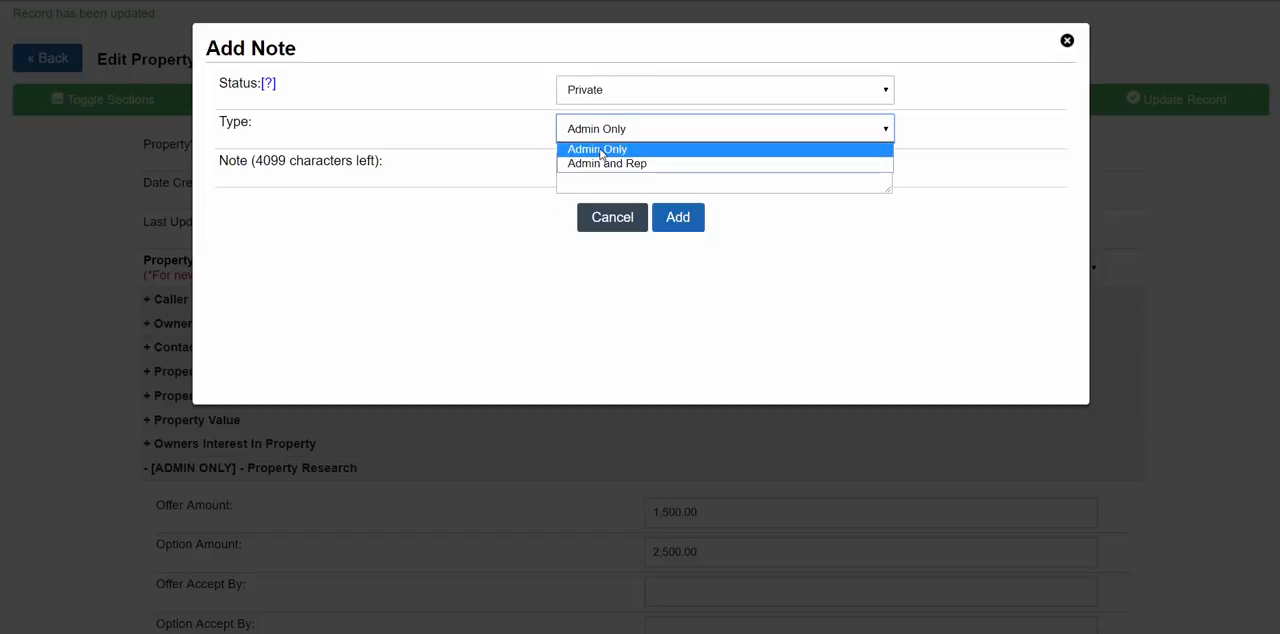
{"action": "left_click", "coordinate": [603, 163]}
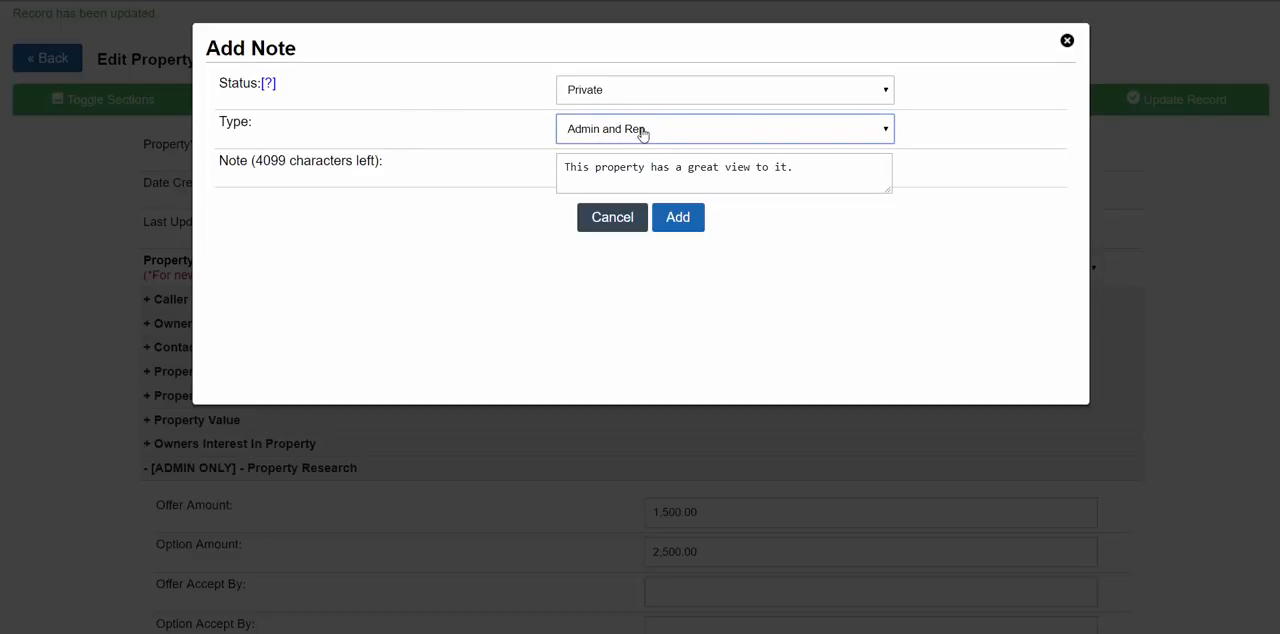
{"action": "left_click", "coordinate": [677, 219]}
- Edit the saved note to read "This property has a great view to it!" and update it
{"action": "scroll", "coordinate": [680, 443], "scroll_direction": "down", "scroll_amount": 6}
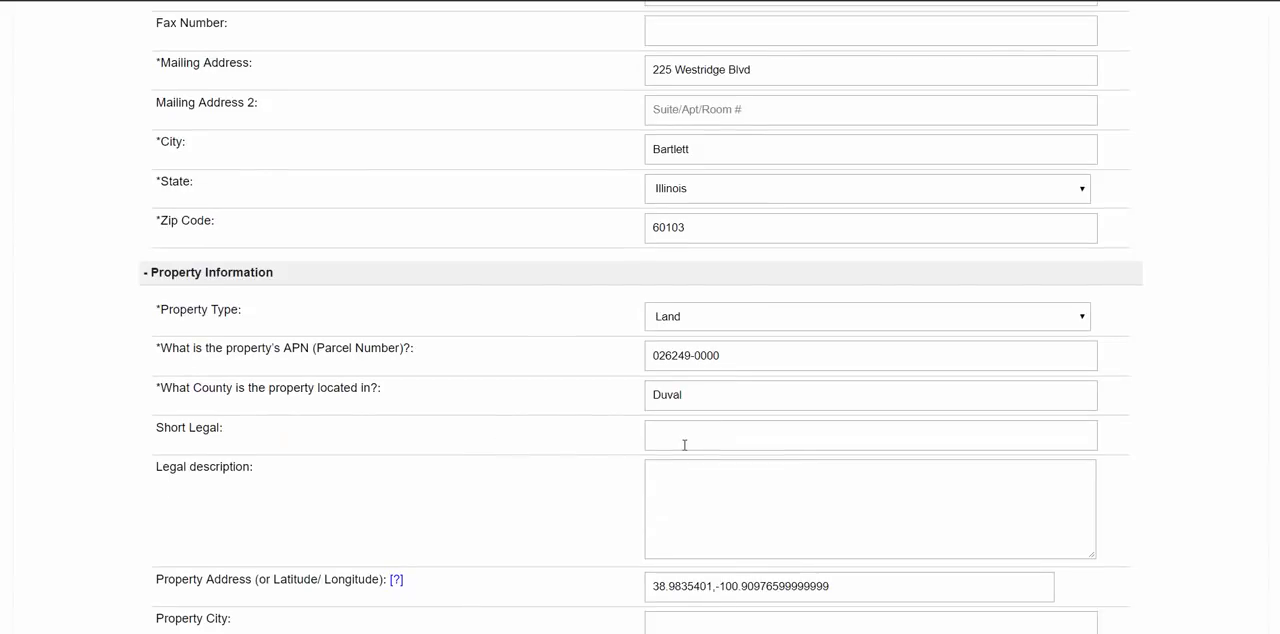
{"action": "scroll", "coordinate": [685, 443], "scroll_direction": "down", "scroll_amount": 12}
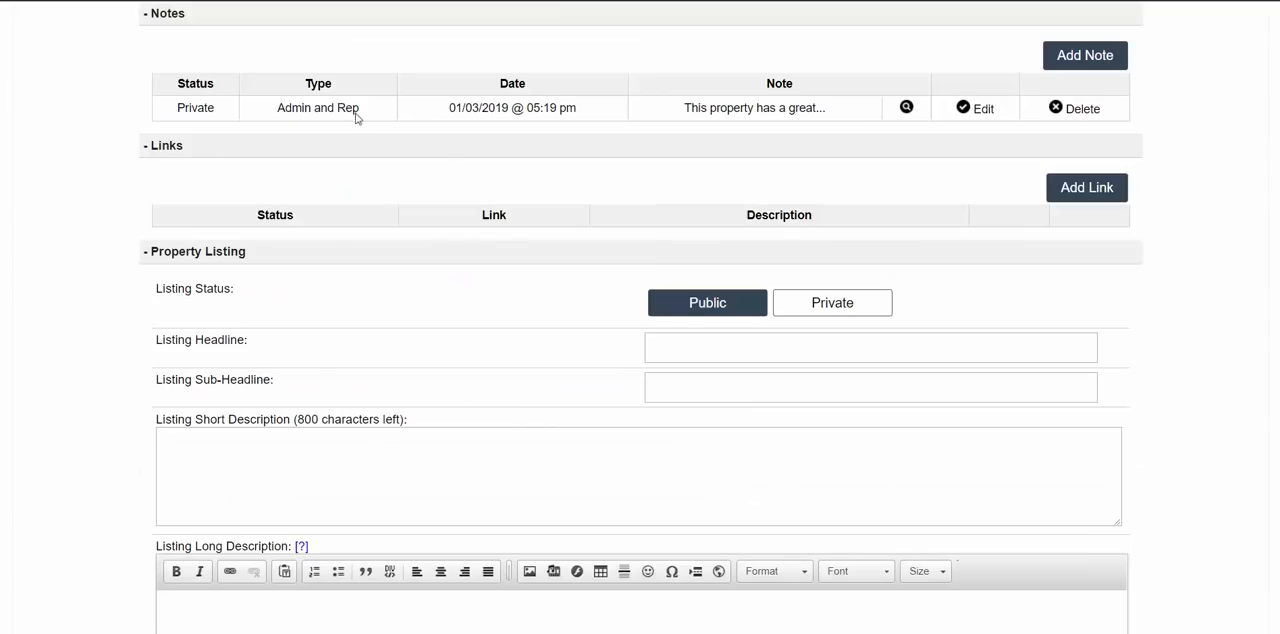
{"action": "scroll", "coordinate": [237, 230], "scroll_direction": "up", "scroll_amount": 1}
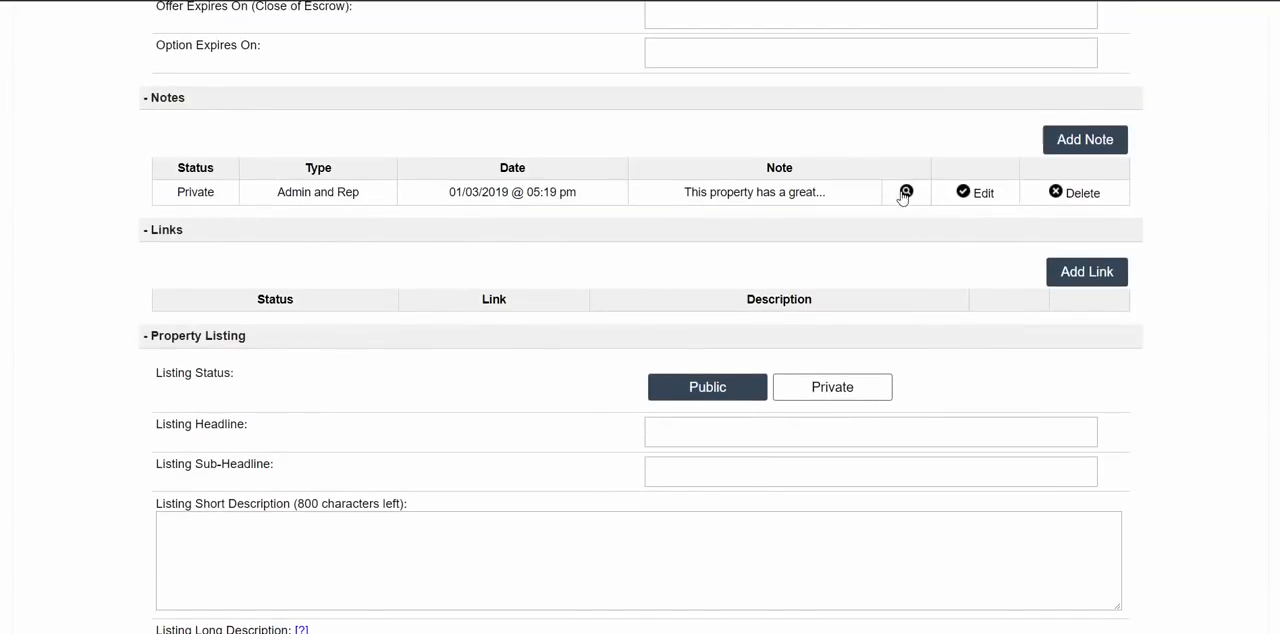
{"action": "mouse_move", "coordinate": [907, 193]}
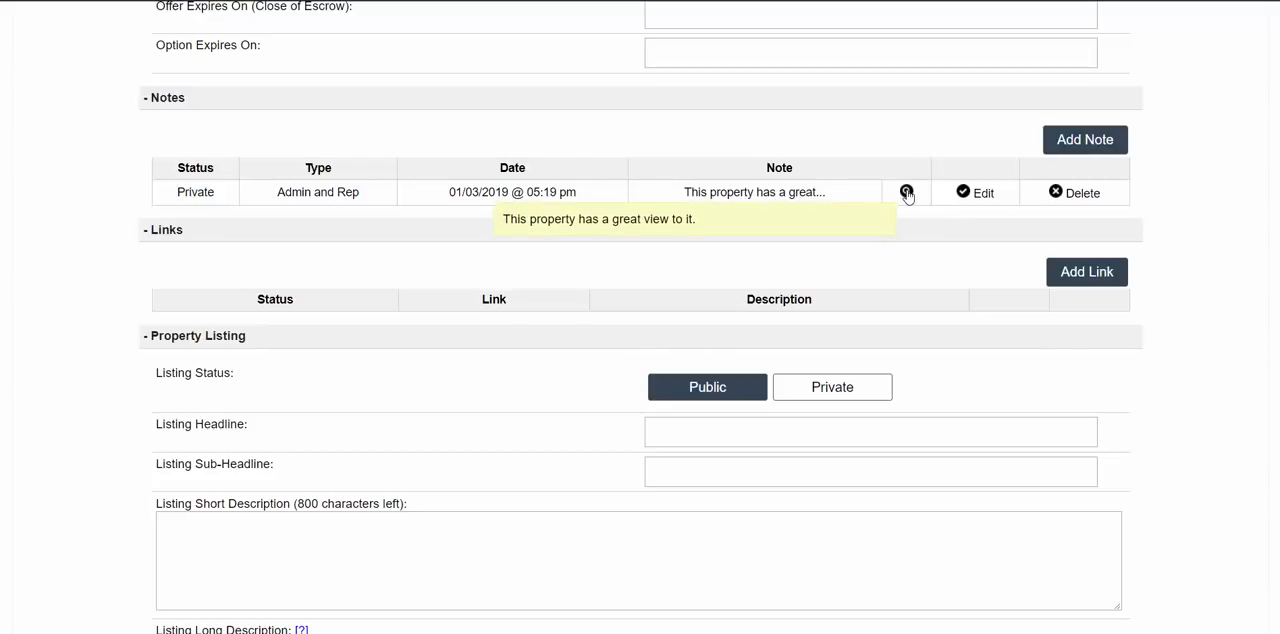
{"action": "left_click", "coordinate": [980, 193]}
{"action": "left_click", "coordinate": [815, 174]}
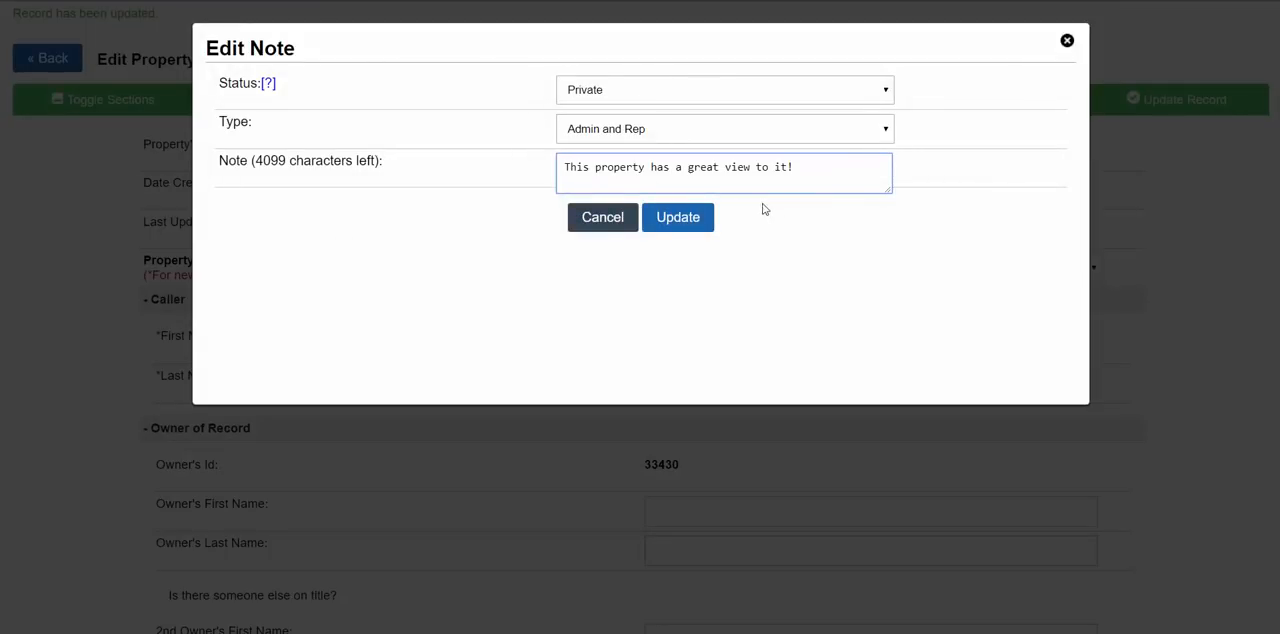
{"action": "left_click", "coordinate": [686, 219]}
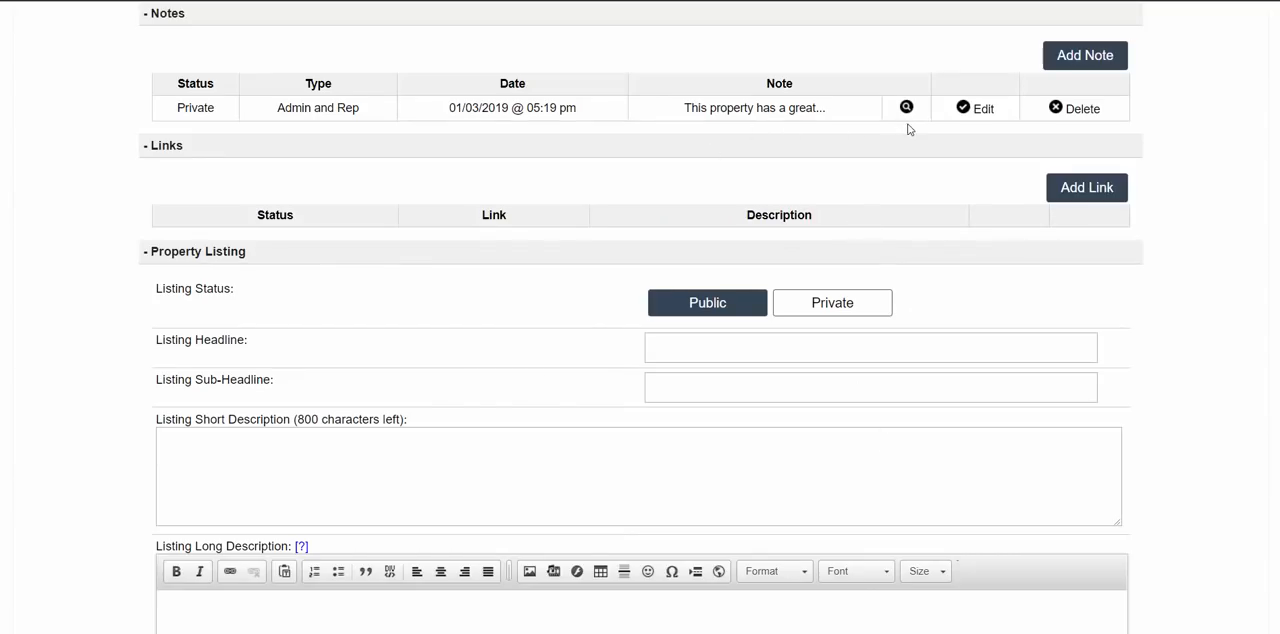
- Start a second note with status Public and type Admin and Rep
{"action": "left_click", "coordinate": [1086, 57]}
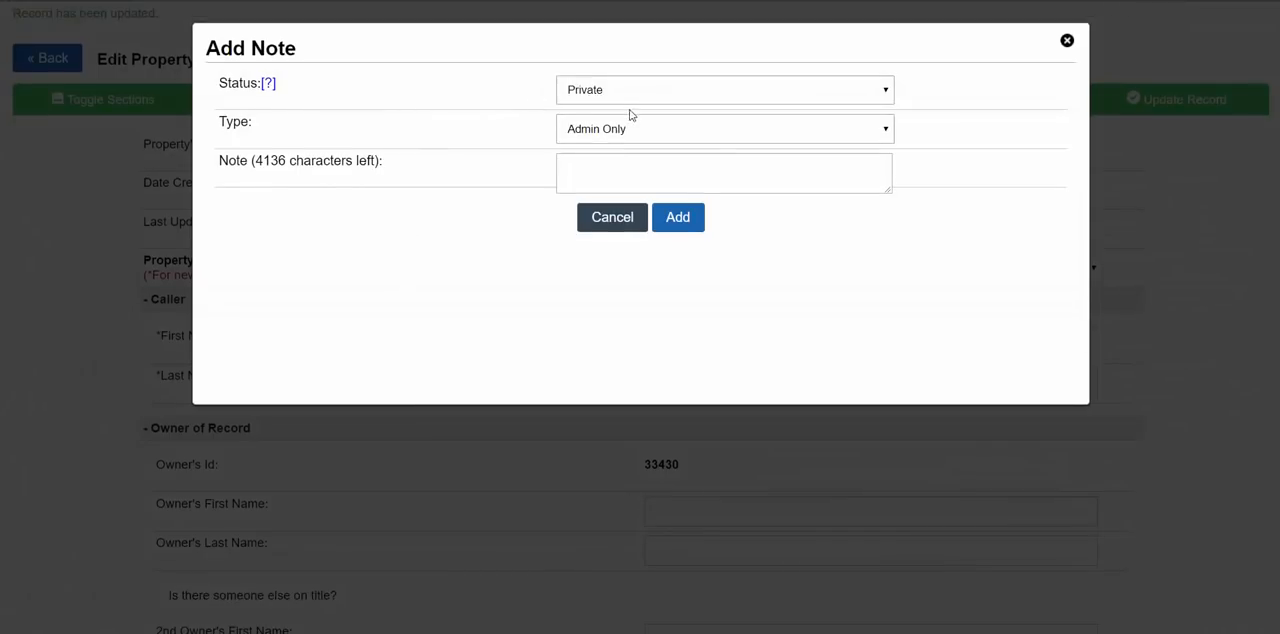
{"action": "left_click", "coordinate": [623, 97]}
{"action": "left_click", "coordinate": [584, 127]}
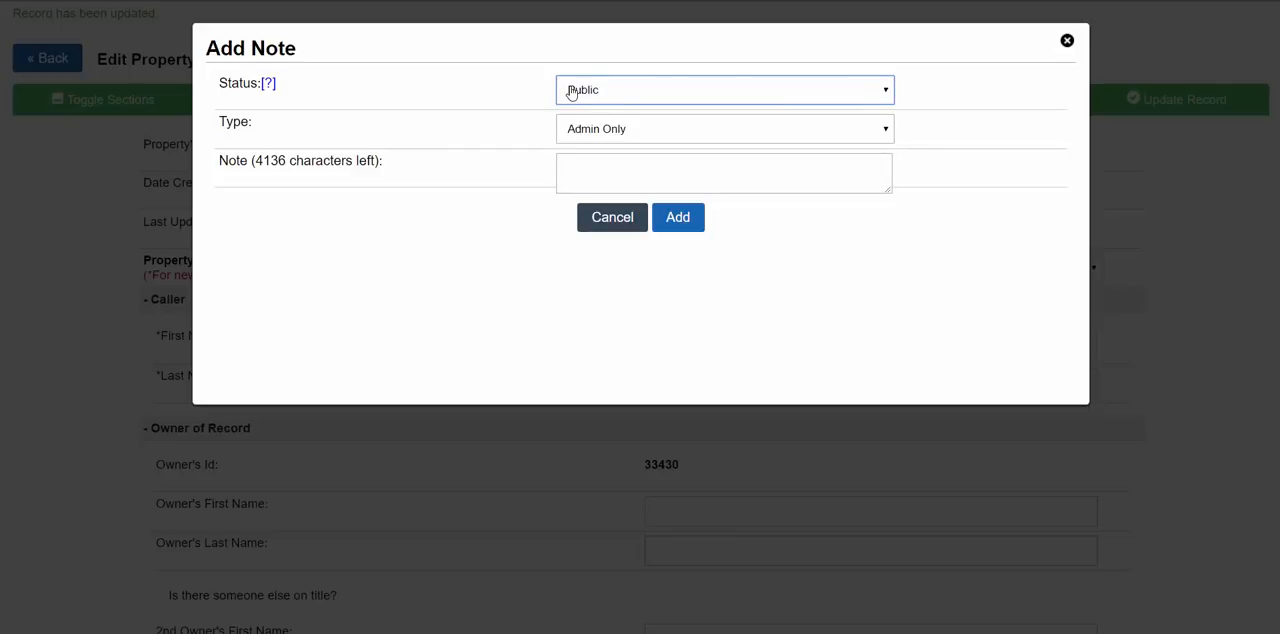
{"action": "left_click", "coordinate": [585, 135]}
{"action": "left_click", "coordinate": [588, 164]}
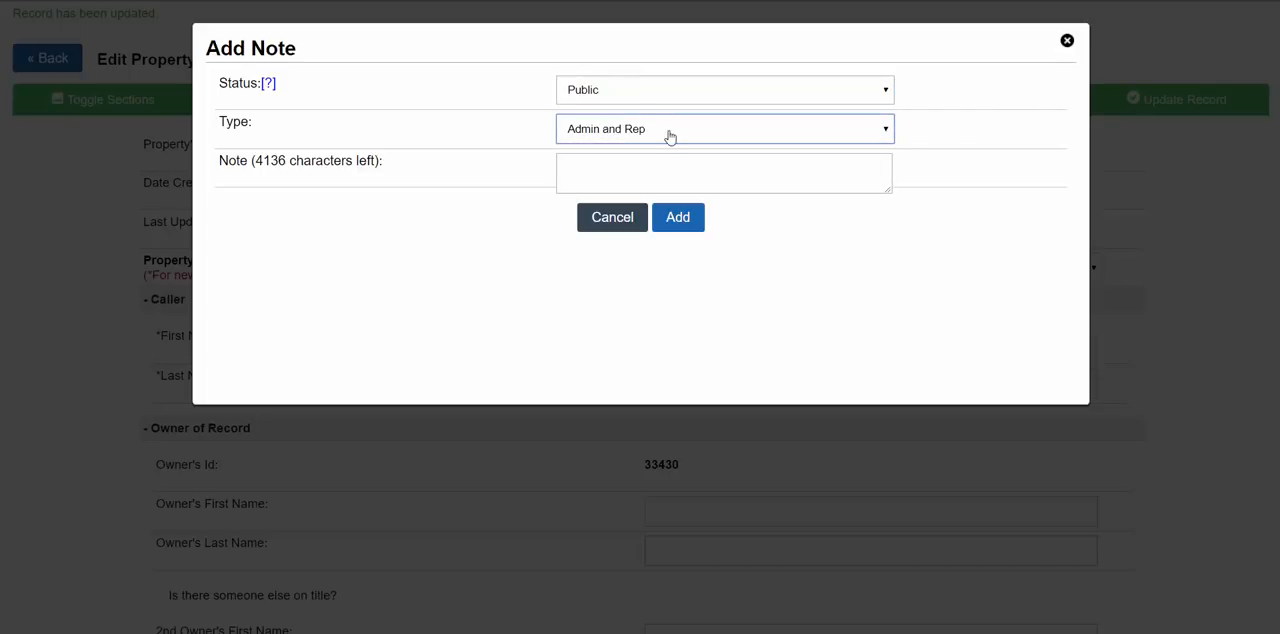
- Enter "The property has 15' setbacks." as the public note's text, add it and check it in the notes list
{"action": "left_click", "coordinate": [602, 163]}
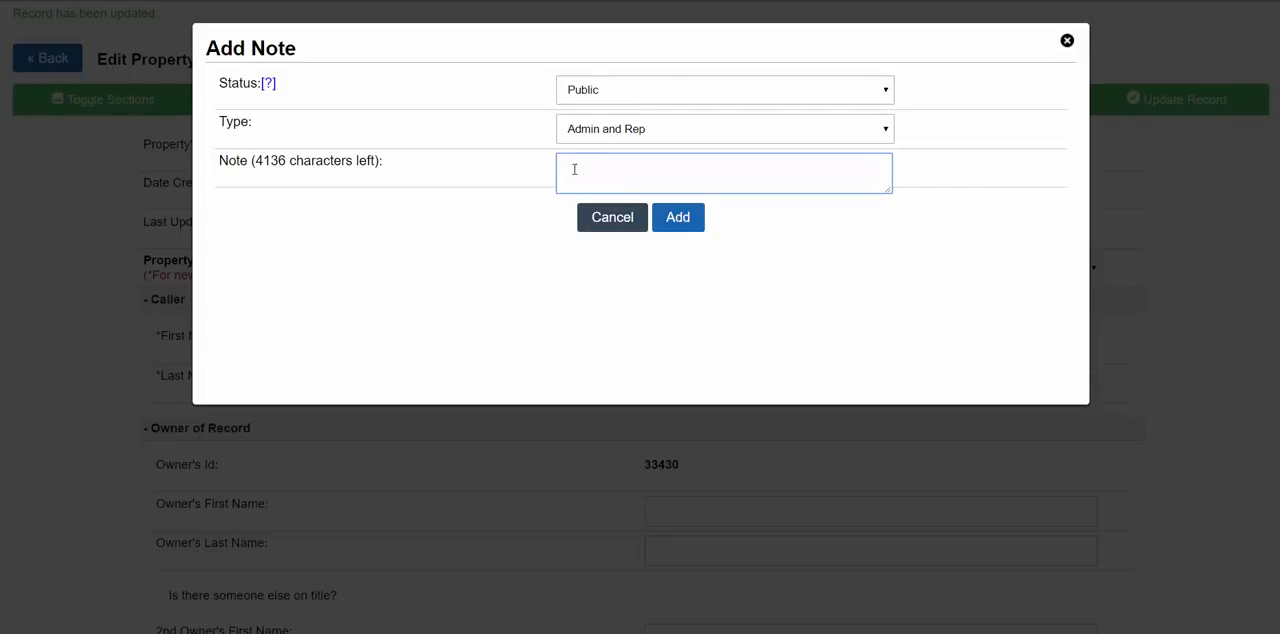
{"action": "type", "text": "You have to d"}
{"action": "key", "text": "BackSpace"}
{"action": "key", "text": "BackSpace"}
{"action": "key", "text": "BackSpace"}
{"action": "key", "text": "BackSpace"}
{"action": "key", "text": "BackSpace"}
{"action": "key", "text": "BackSpace"}
{"action": "key", "text": "BackSpace"}
{"action": "key", "text": "BackSpace"}
{"action": "key", "text": "BackSpace"}
{"action": "key", "text": "BackSpace"}
{"action": "key", "text": "BackSpace"}
{"action": "type", "text": "The property has "}
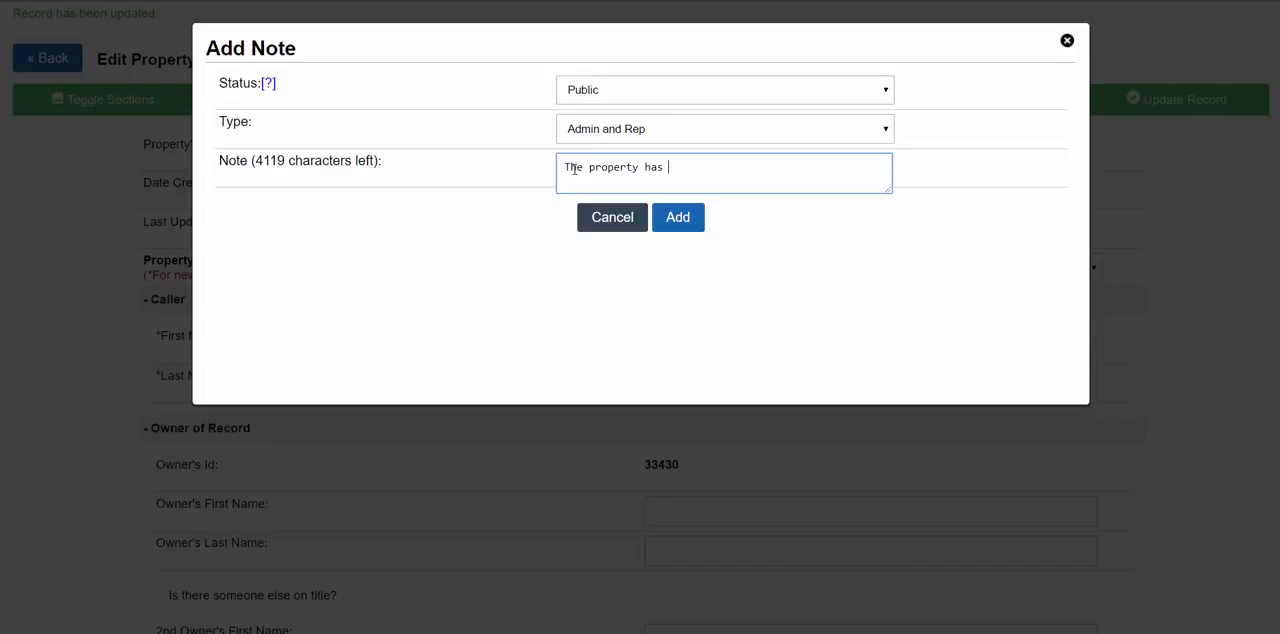
{"action": "type", "text": "15' setbacks"}
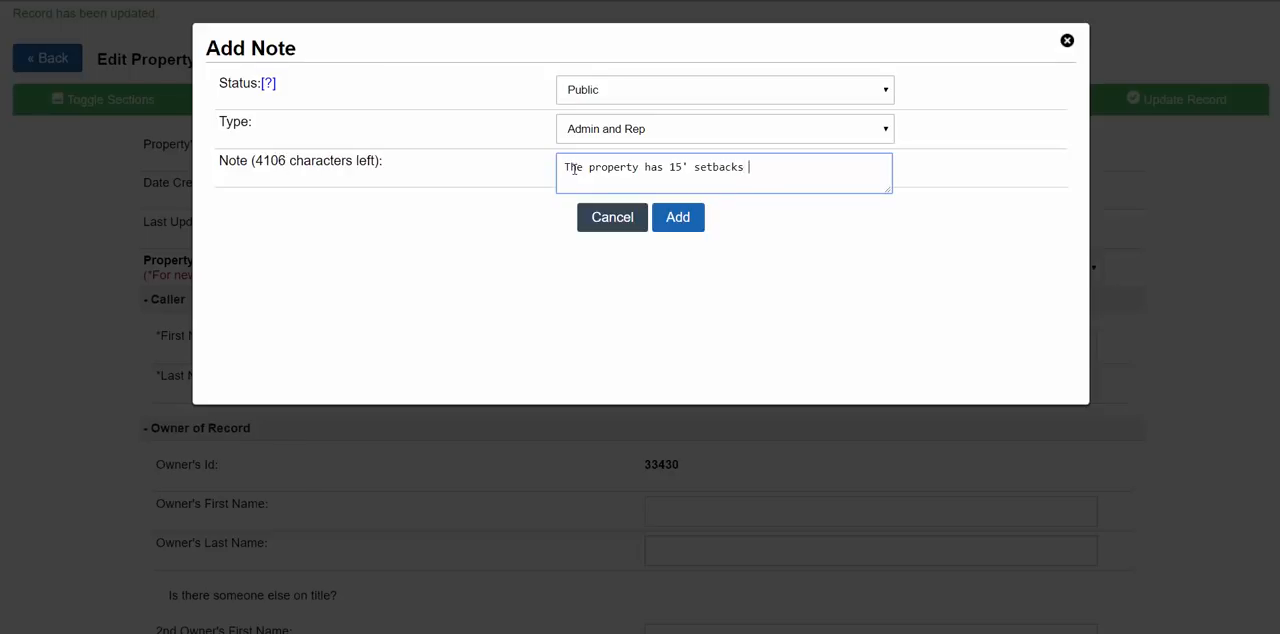
{"action": "left_click", "coordinate": [688, 219]}
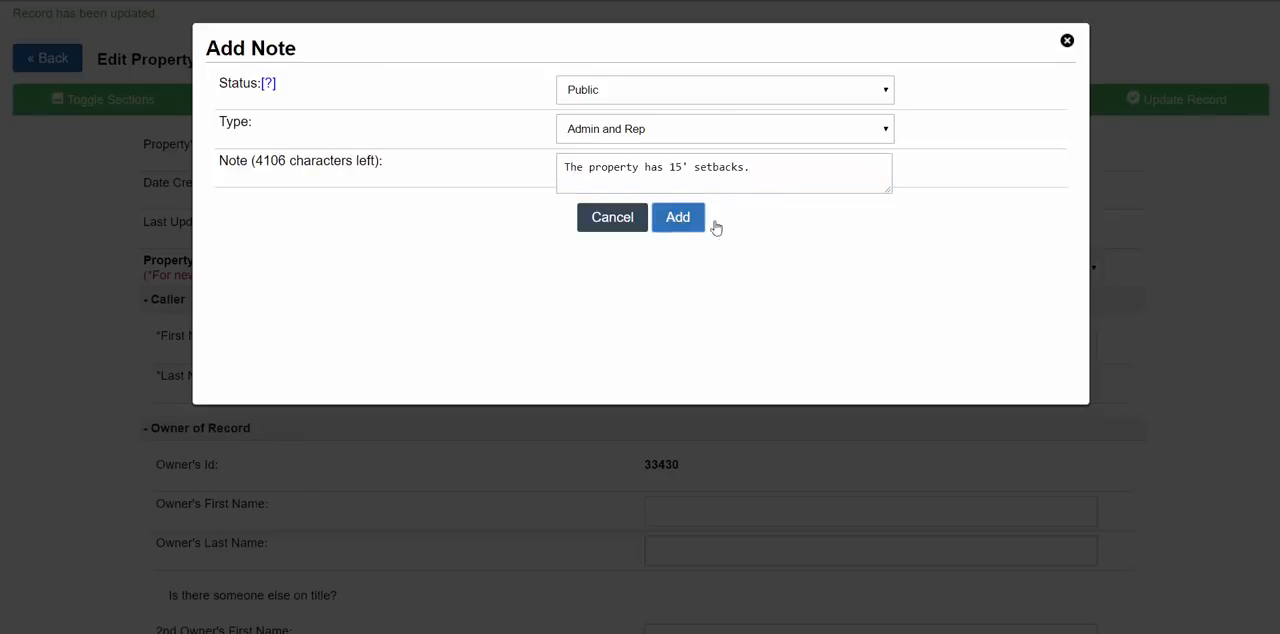
{"action": "scroll", "coordinate": [954, 218], "scroll_direction": "down", "scroll_amount": 10}
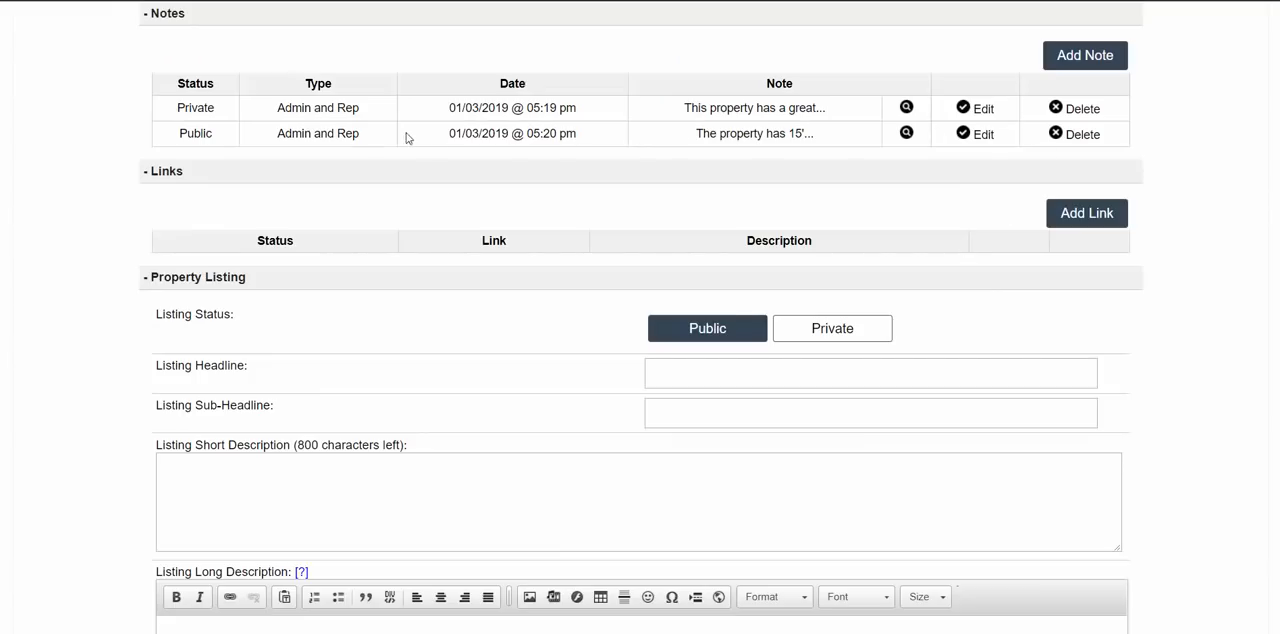
- Generate the property's listing page and check its Notes section for the public note
{"action": "scroll", "coordinate": [1103, 186], "scroll_direction": "up", "scroll_amount": 10}
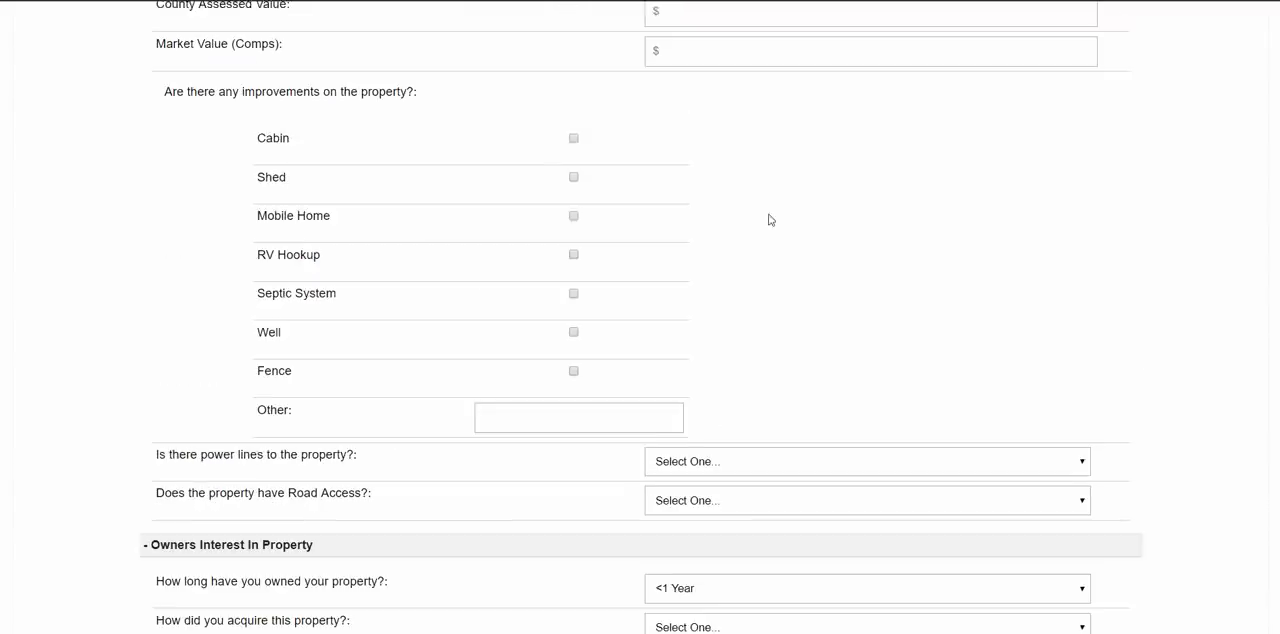
{"action": "scroll", "coordinate": [674, 272], "scroll_direction": "up", "scroll_amount": 10}
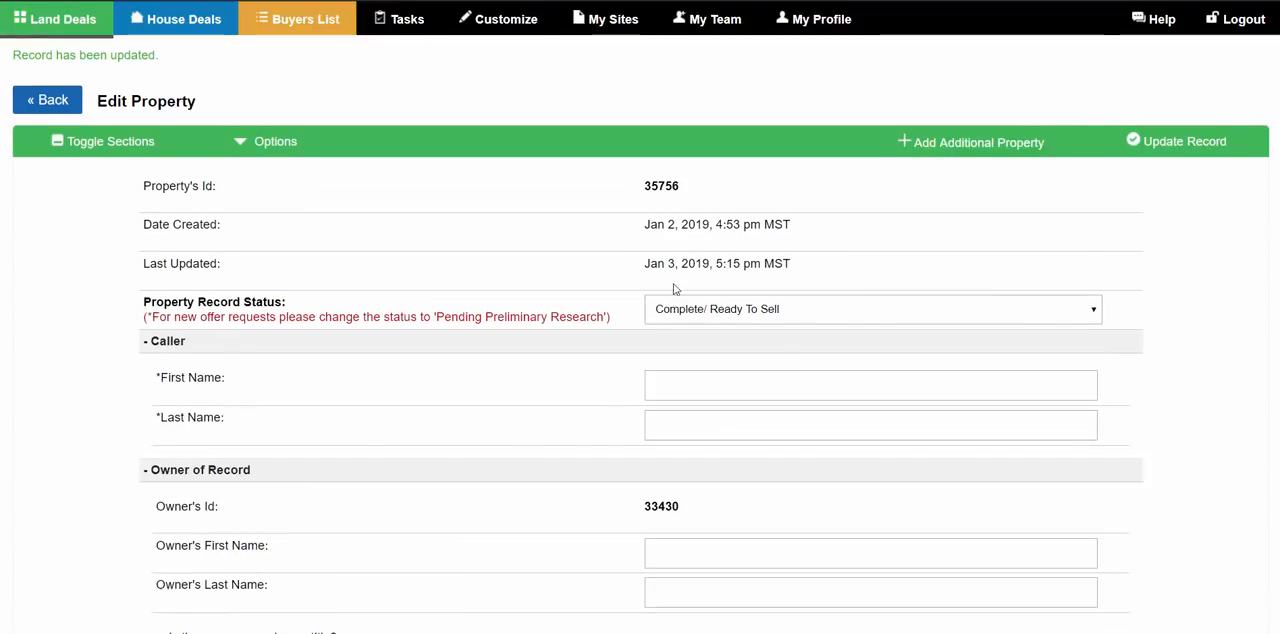
{"action": "left_click", "coordinate": [262, 141]}
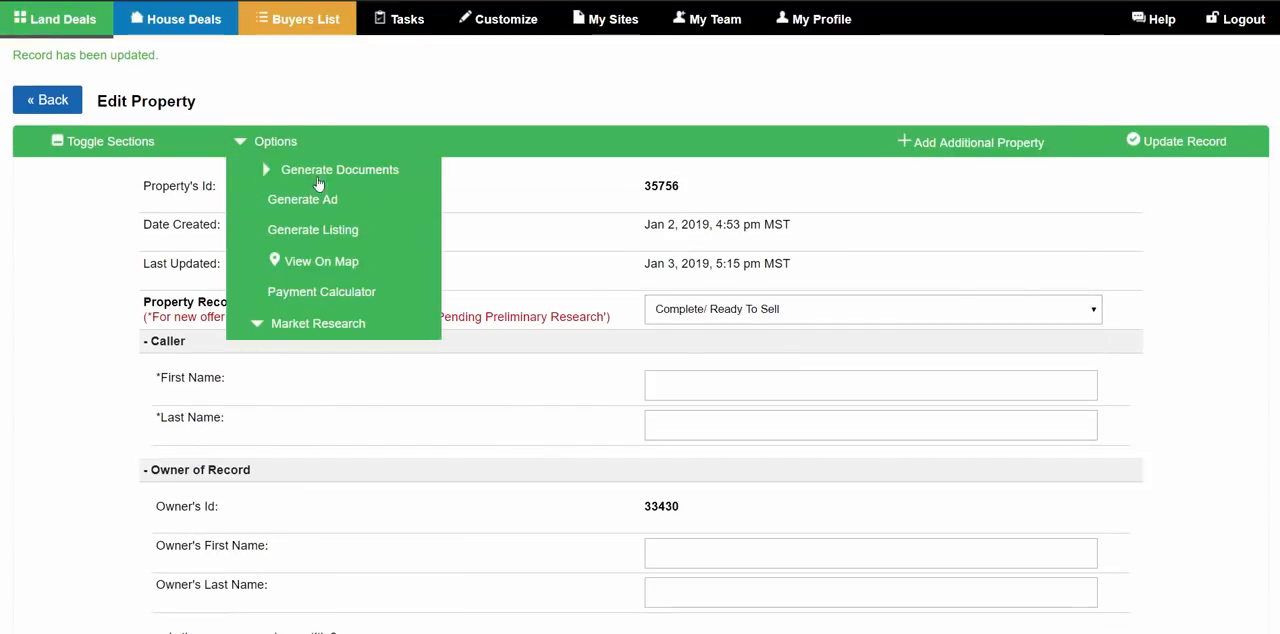
{"action": "left_click", "coordinate": [327, 231]}
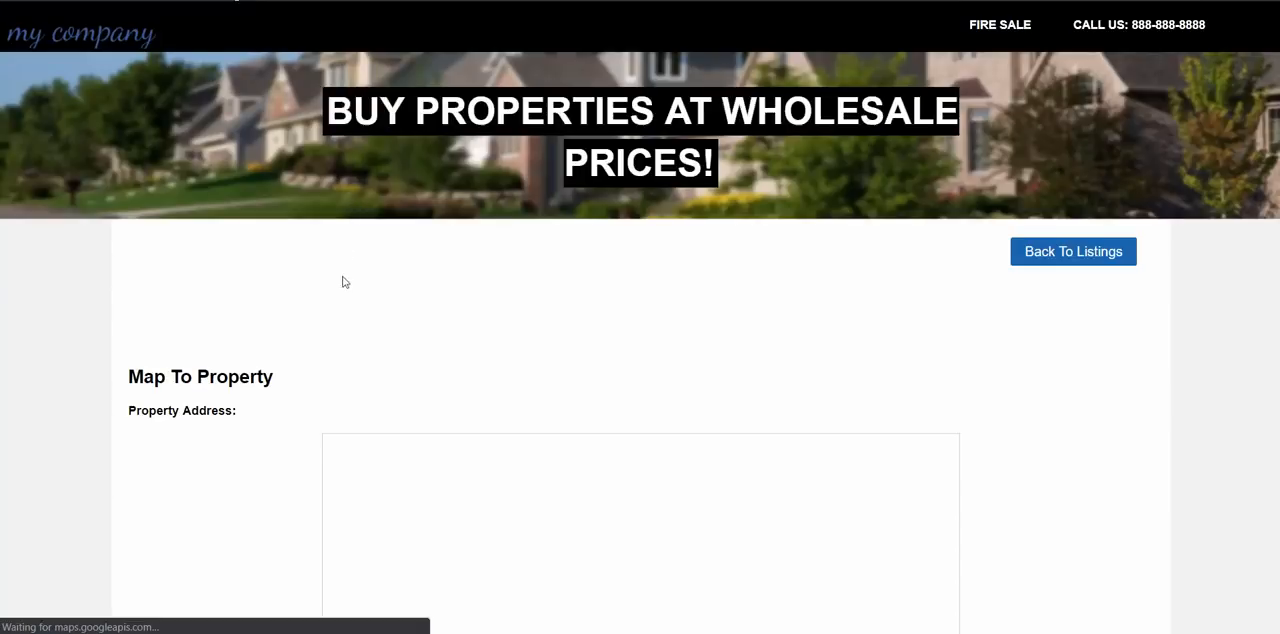
{"action": "scroll", "coordinate": [387, 337], "scroll_direction": "down", "scroll_amount": 5}
{"action": "scroll", "coordinate": [387, 337], "scroll_direction": "down", "scroll_amount": 2}
{"action": "left_click_drag", "start_coordinate": [129, 294], "coordinate": [334, 331]}
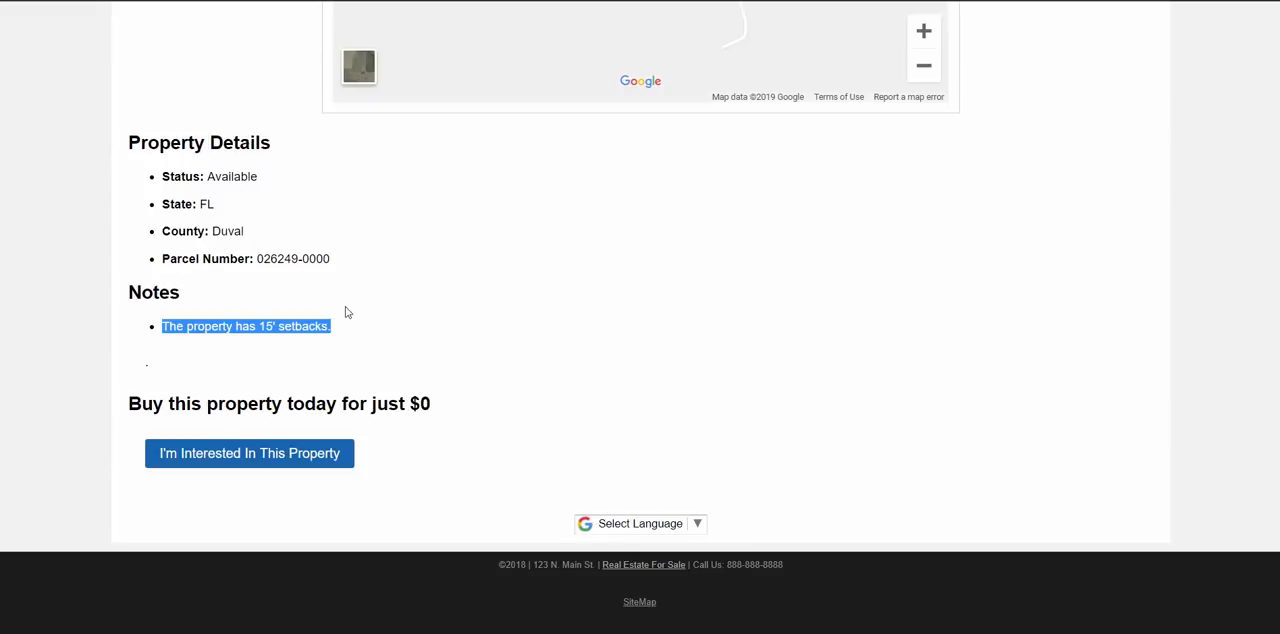
{"action": "left_click", "coordinate": [346, 311]}
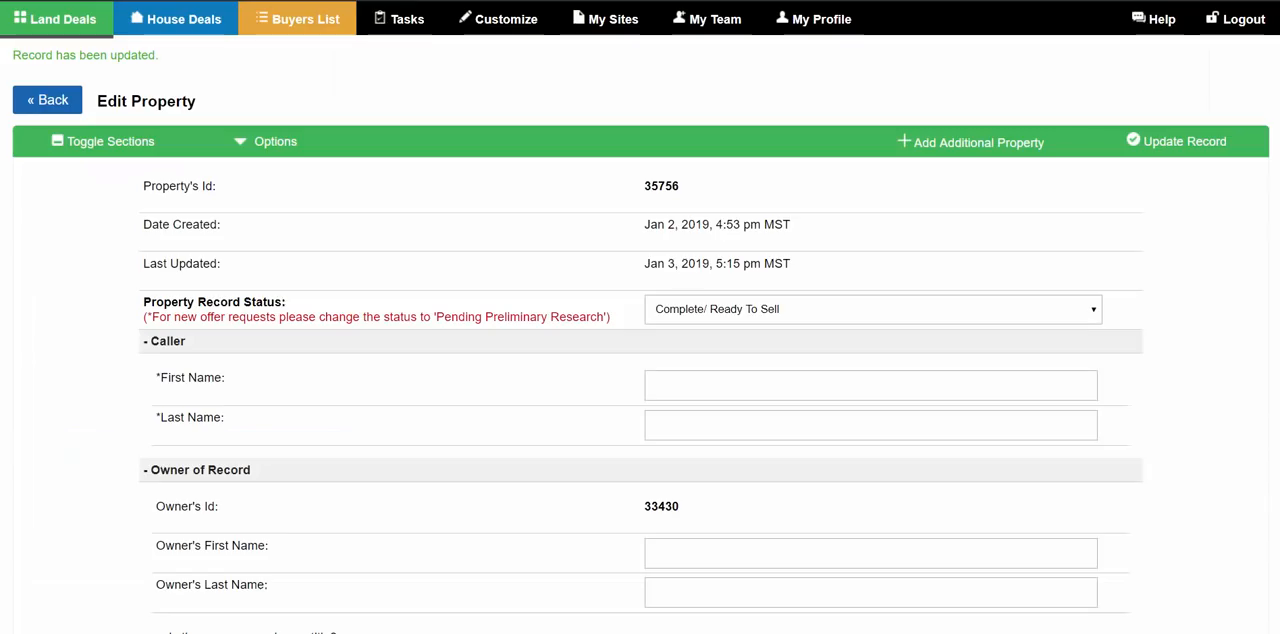
{"action": "scroll", "coordinate": [563, 228], "scroll_direction": "down", "scroll_amount": 2}
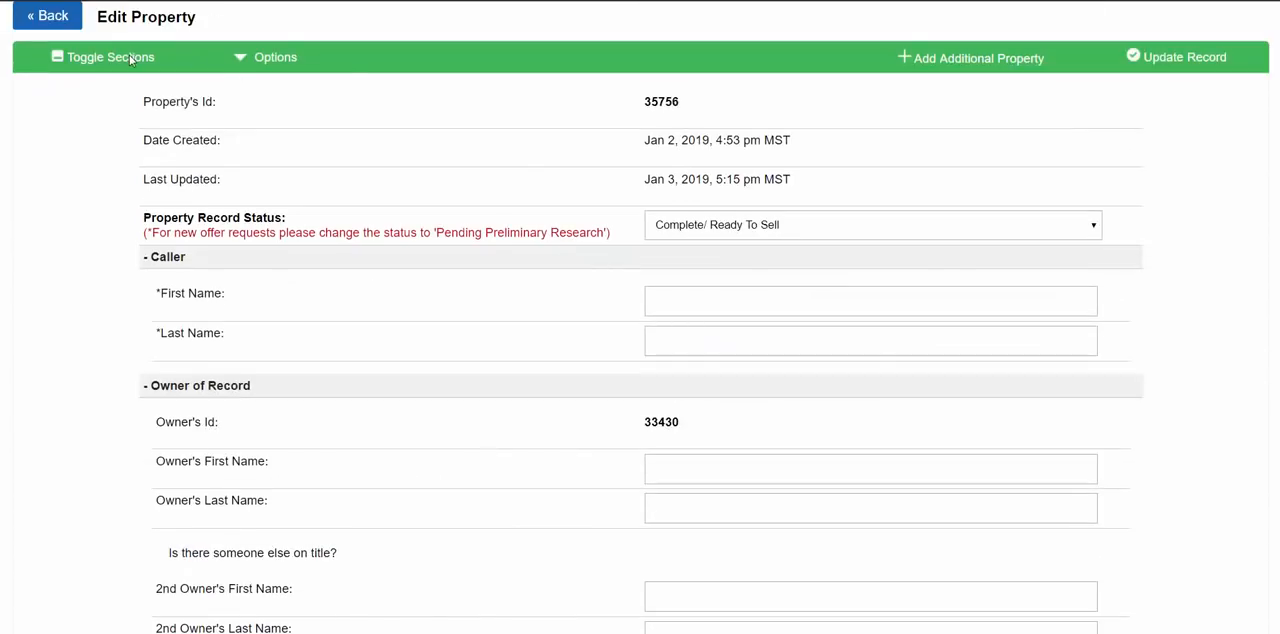
- Return to the property record, collapse all of its sections and expand only Links
{"action": "scroll", "coordinate": [130, 59], "scroll_direction": "up", "scroll_amount": 2}
{"action": "left_click", "coordinate": [160, 135]}
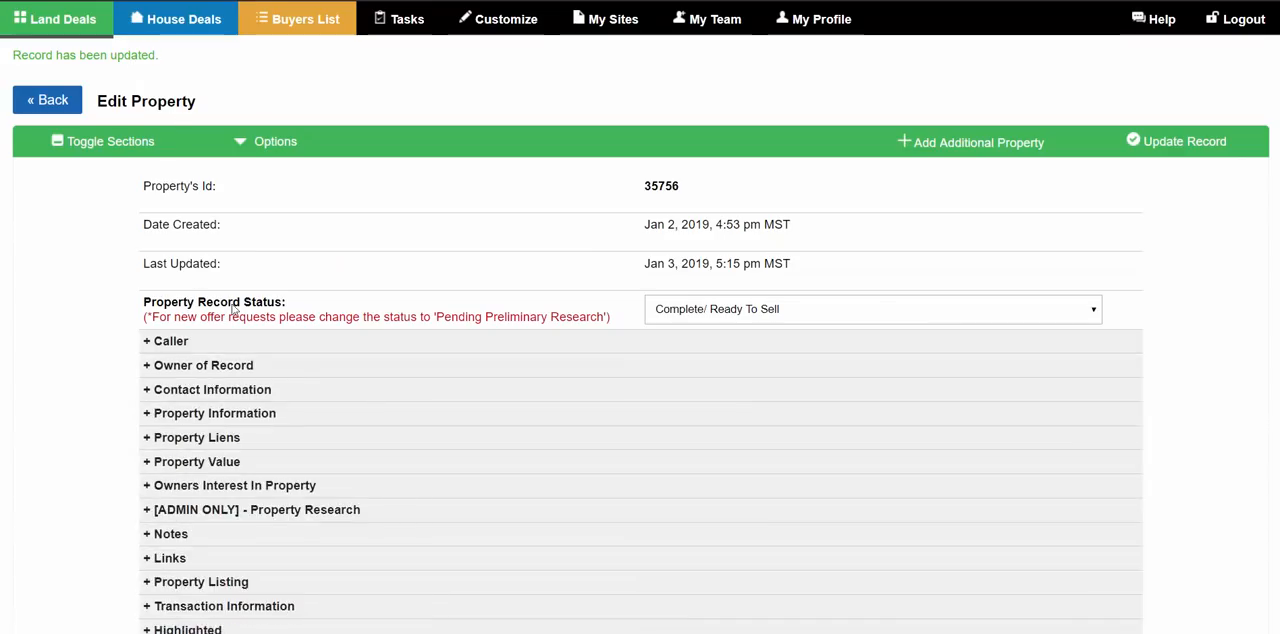
{"action": "scroll", "coordinate": [257, 209], "scroll_direction": "down", "scroll_amount": 5}
{"action": "left_click", "coordinate": [179, 145]}
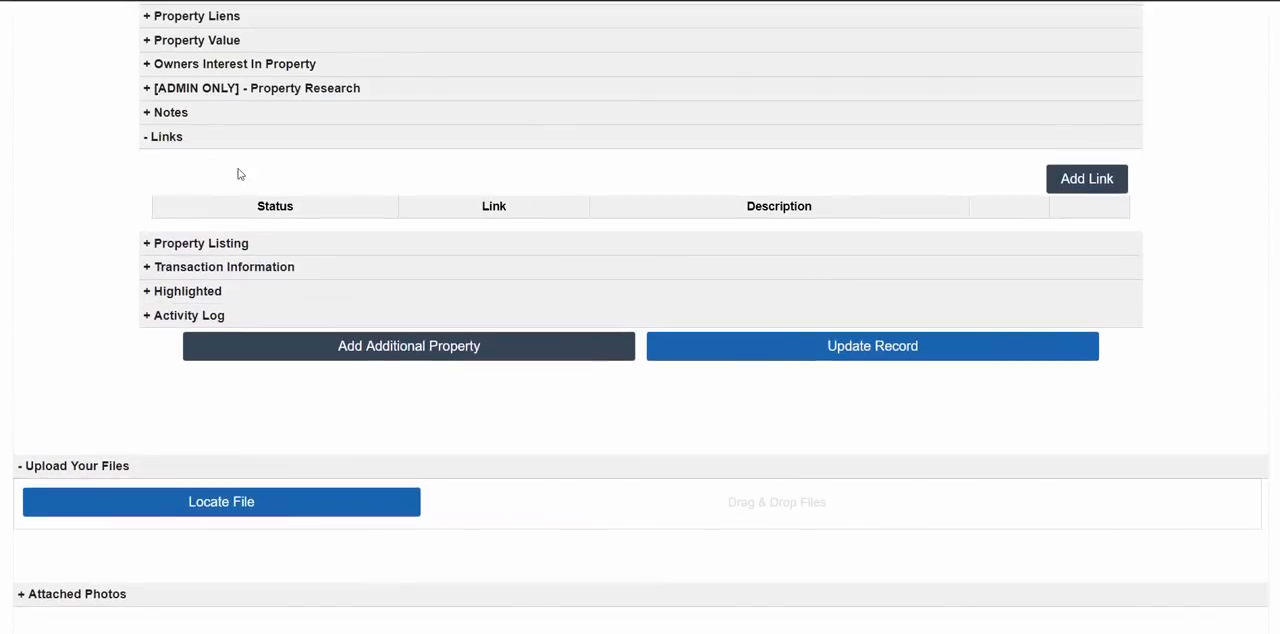
{"action": "scroll", "coordinate": [1085, 180], "scroll_direction": "up", "scroll_amount": 2}
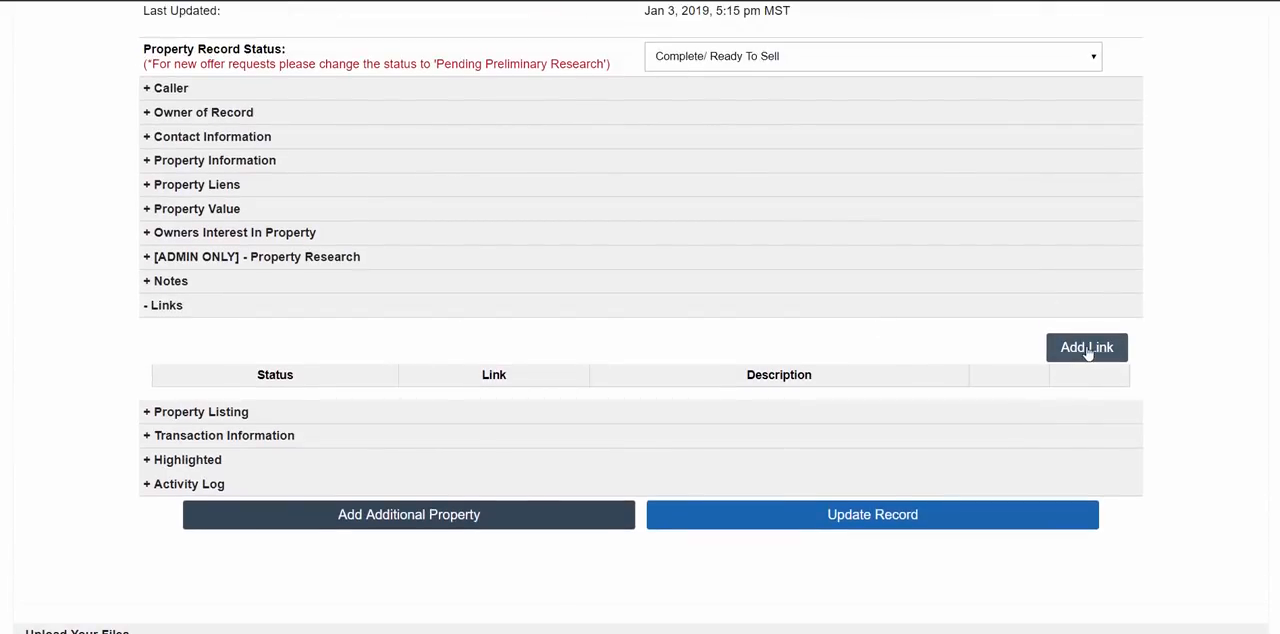
{"action": "left_click", "coordinate": [1087, 347]}
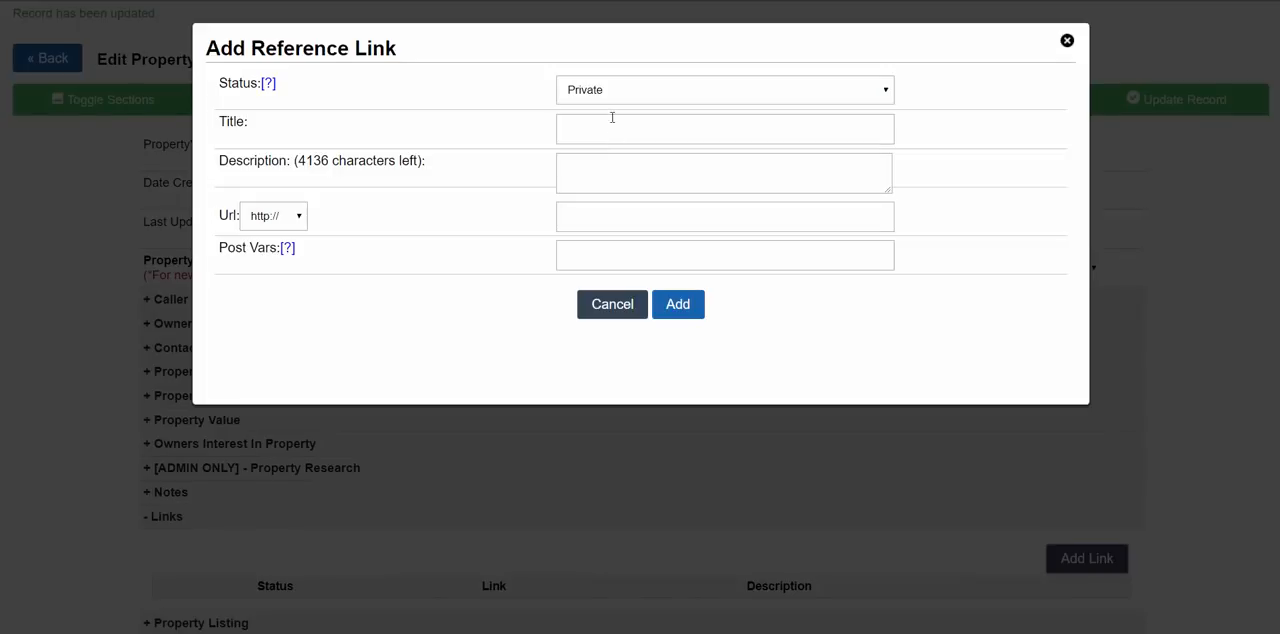
{"action": "left_click", "coordinate": [613, 133]}
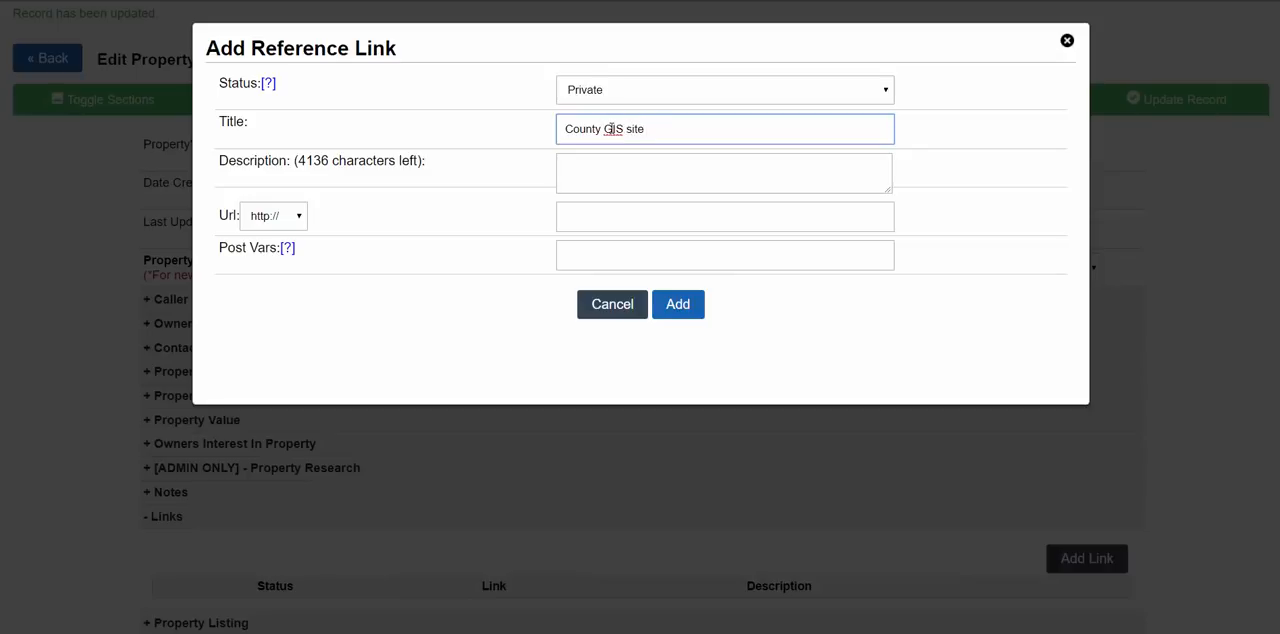
{"action": "left_click", "coordinate": [588, 161]}
{"action": "left_click", "coordinate": [584, 224]}
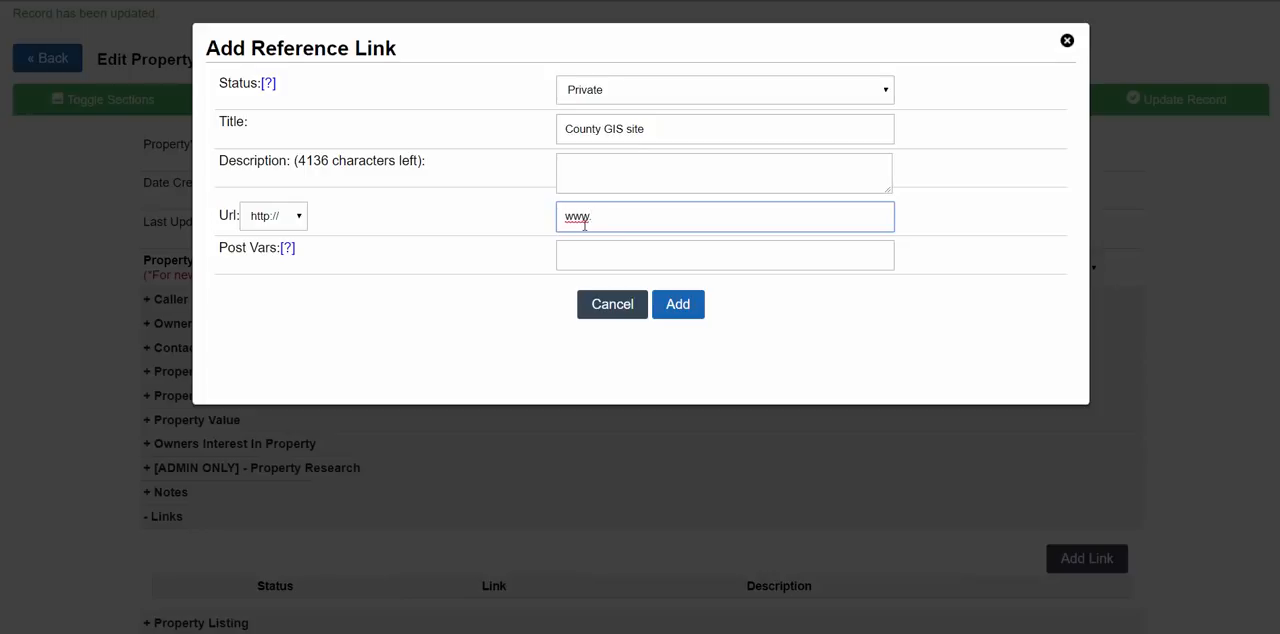
{"action": "type", "text": "www.gis.com"}
{"action": "left_click", "coordinate": [579, 245]}
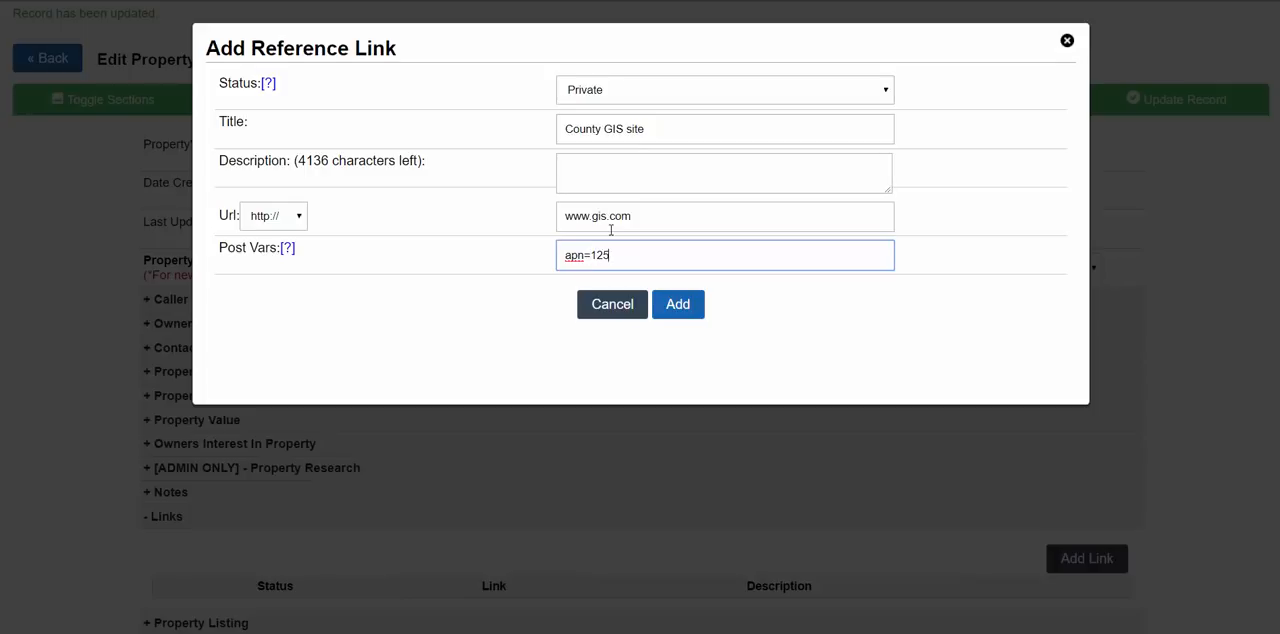
{"action": "type", "text": "4564"}
{"action": "left_click", "coordinate": [640, 170]}
- Switch the GIS link's status to Public and back to Private, and add the link to the record
{"action": "left_click", "coordinate": [620, 92]}
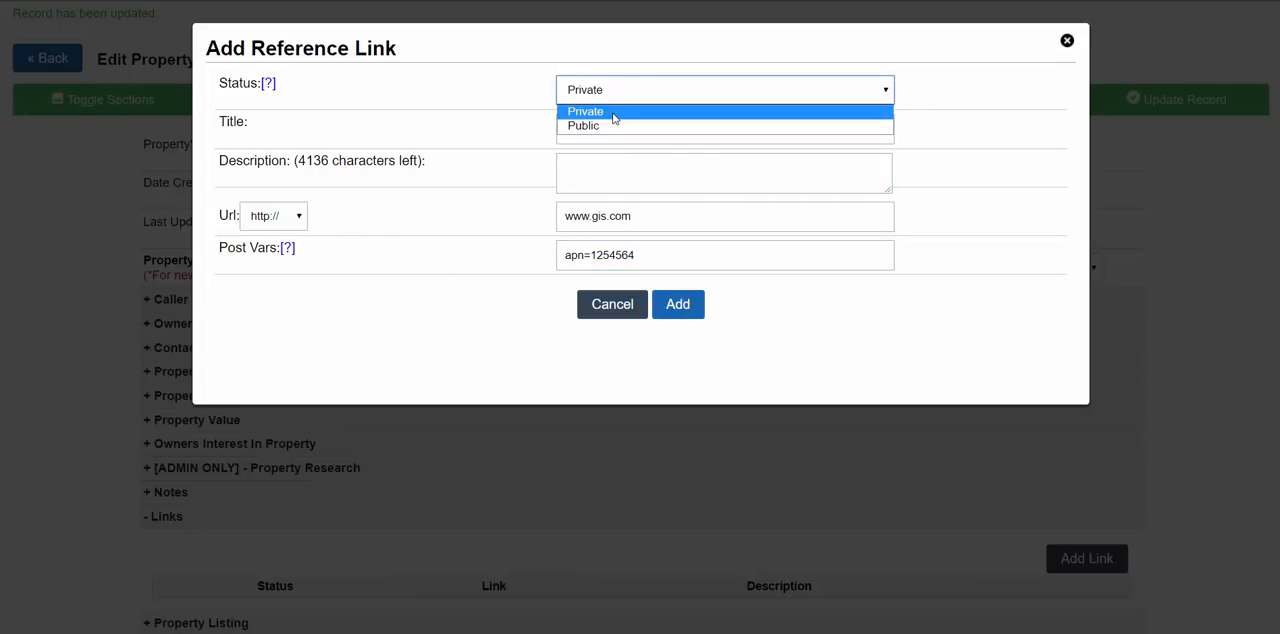
{"action": "left_click", "coordinate": [607, 125]}
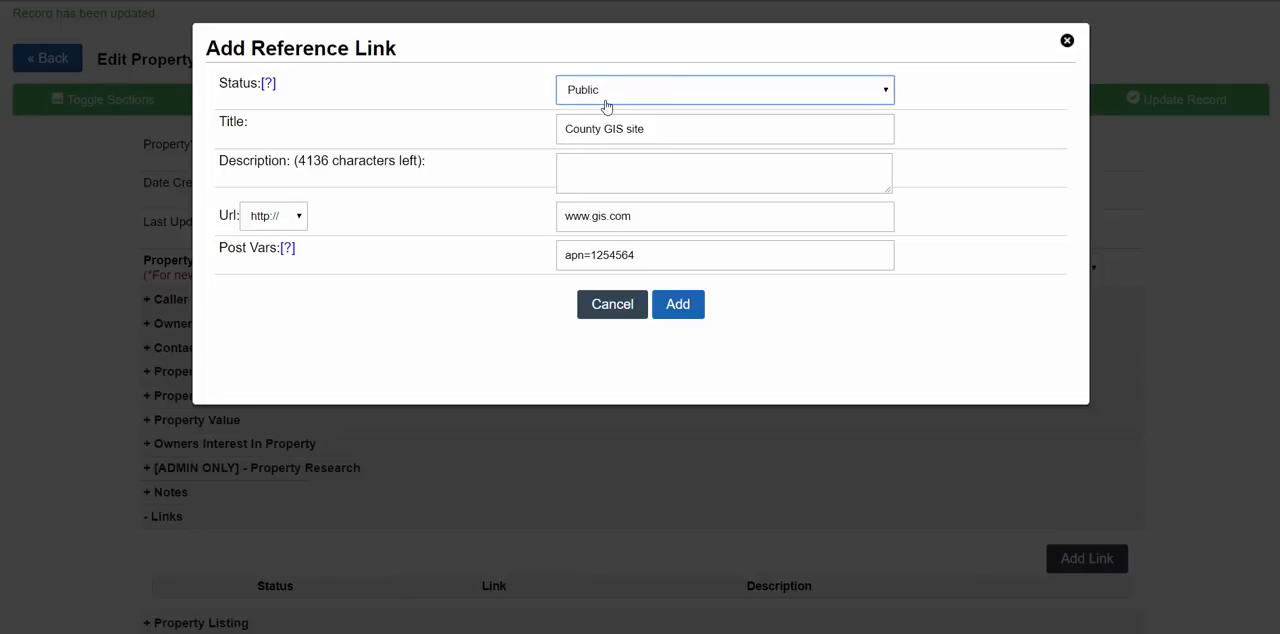
{"action": "left_click", "coordinate": [788, 91]}
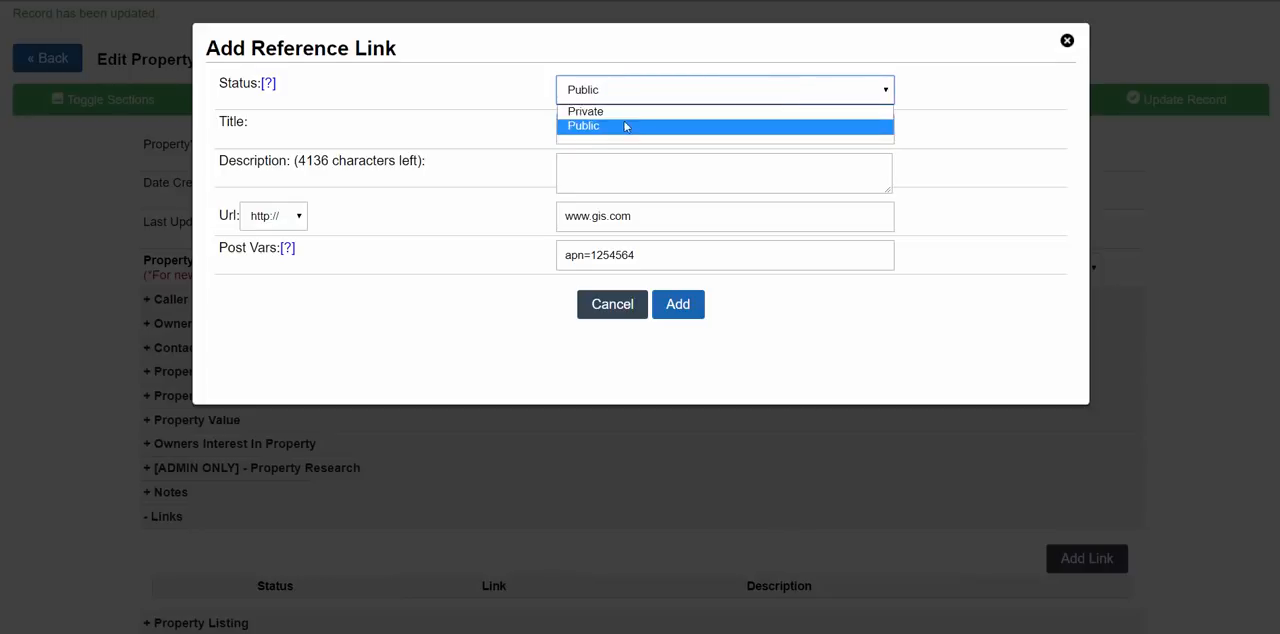
{"action": "left_click", "coordinate": [620, 110]}
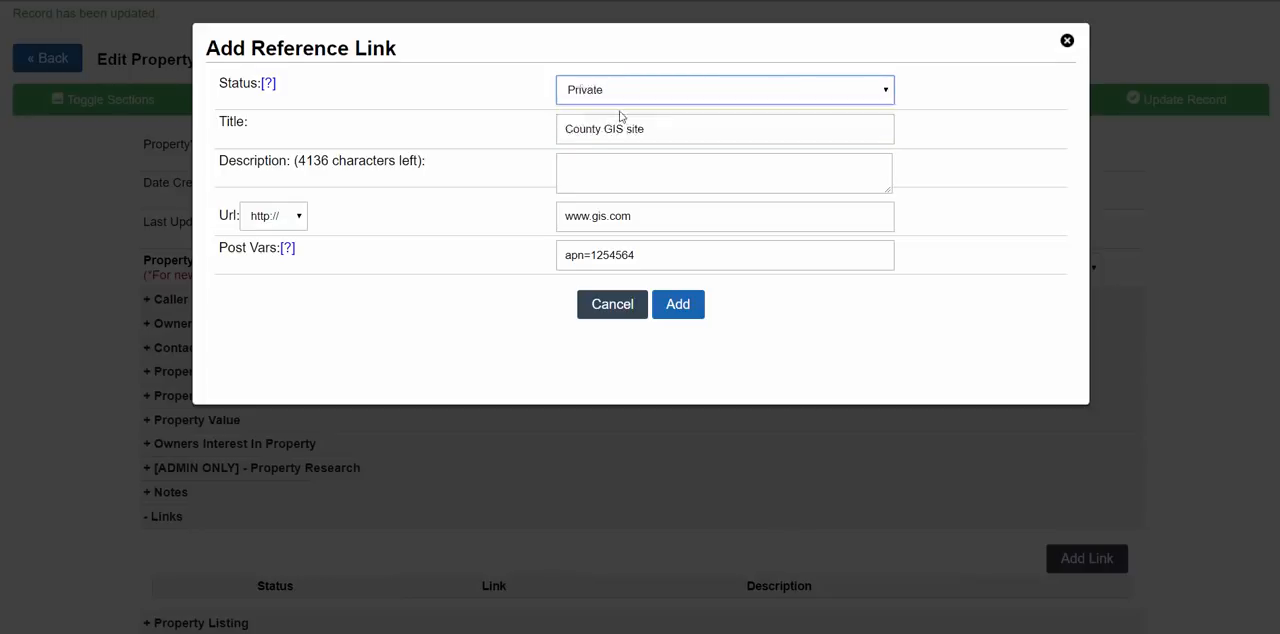
{"action": "left_click", "coordinate": [677, 305]}
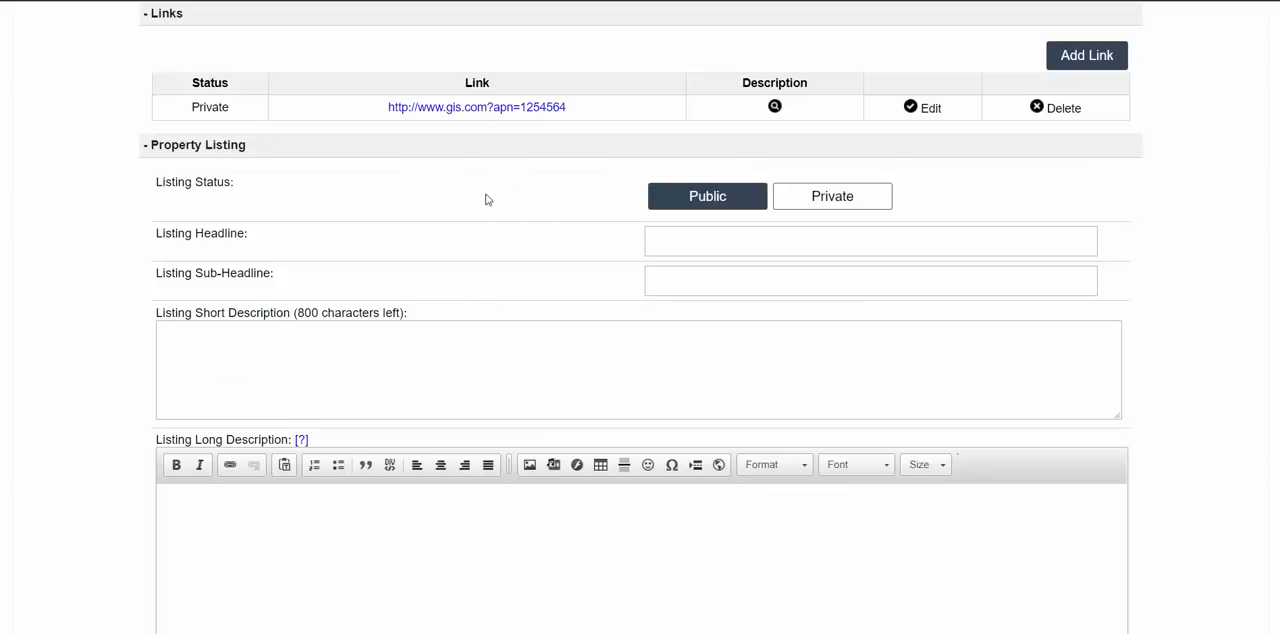
- Start a second reference link with status Public and title "Google Search", leaving the description blank
{"action": "scroll", "coordinate": [486, 200], "scroll_direction": "up", "scroll_amount": 2}
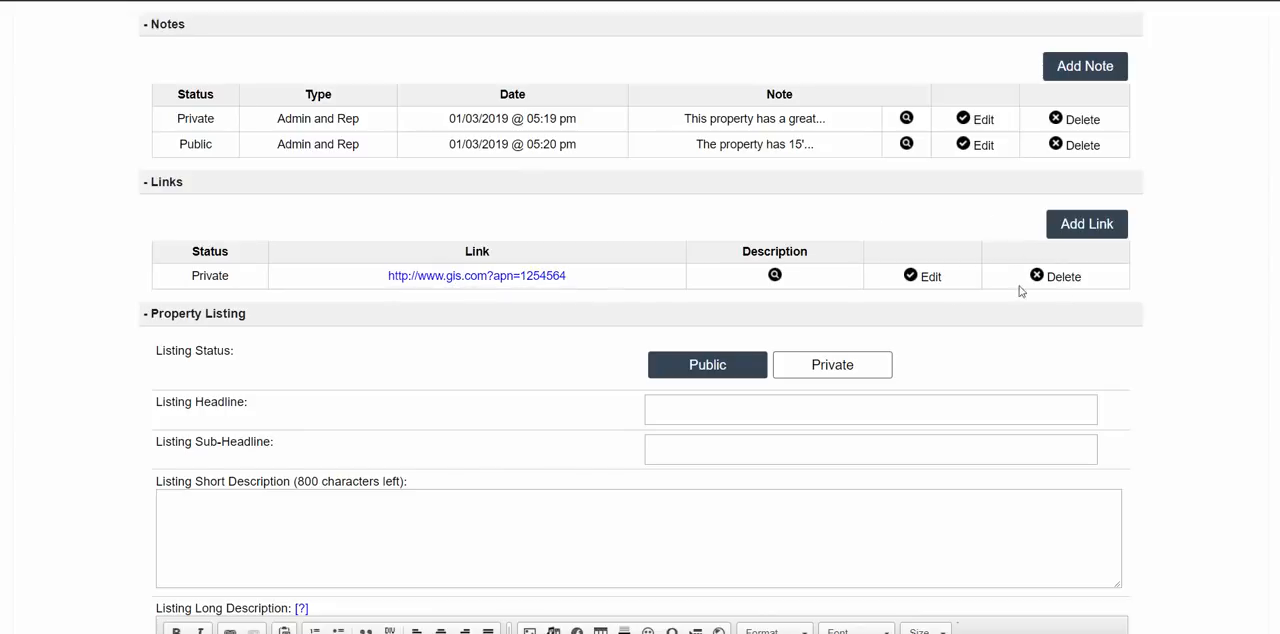
{"action": "left_click", "coordinate": [1095, 228]}
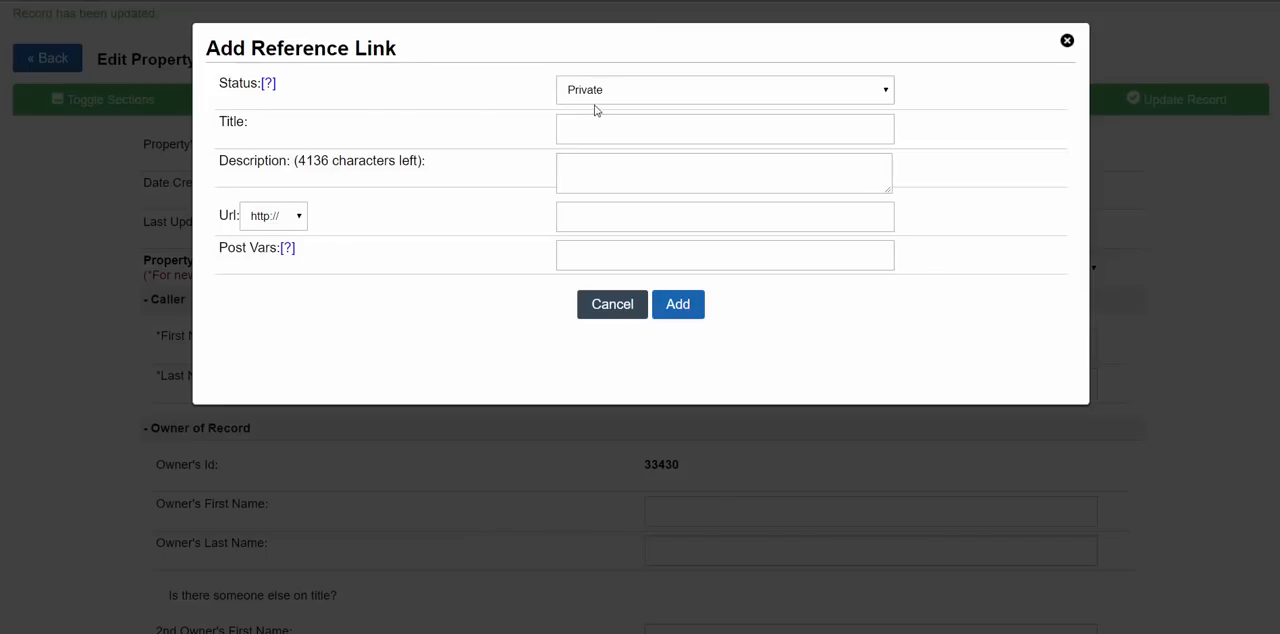
{"action": "left_click", "coordinate": [594, 98]}
{"action": "left_click", "coordinate": [588, 126]}
{"action": "left_click", "coordinate": [588, 131]}
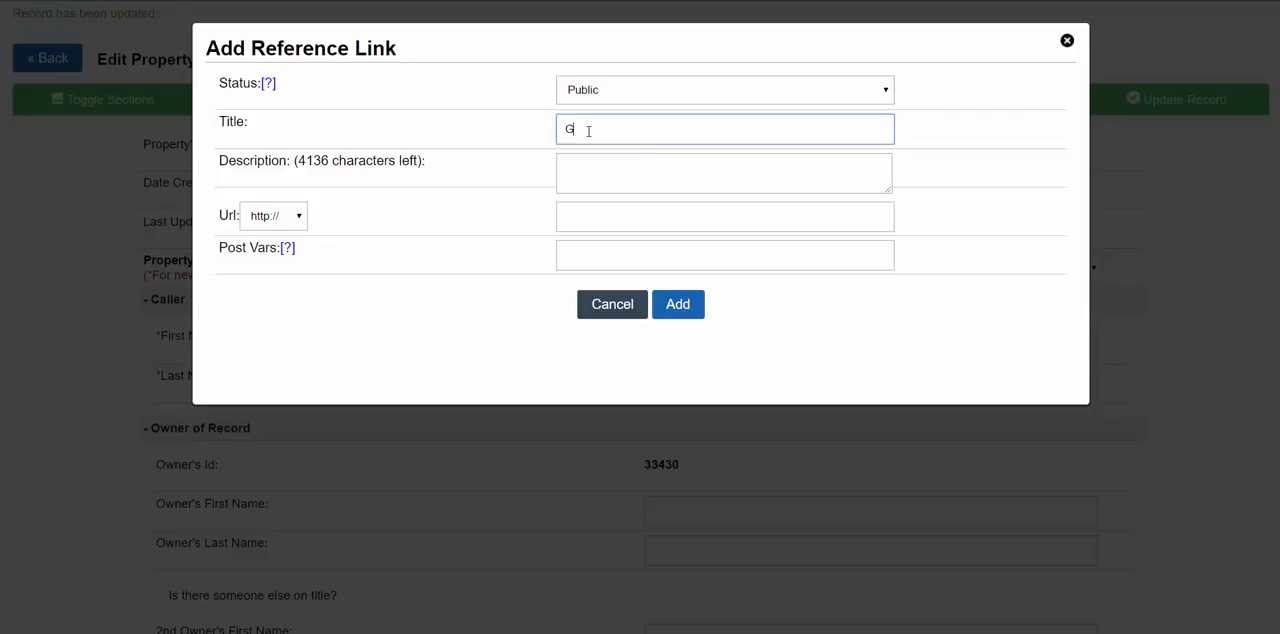
{"action": "type", "text": "Google Search"}
{"action": "left_click", "coordinate": [615, 161]}
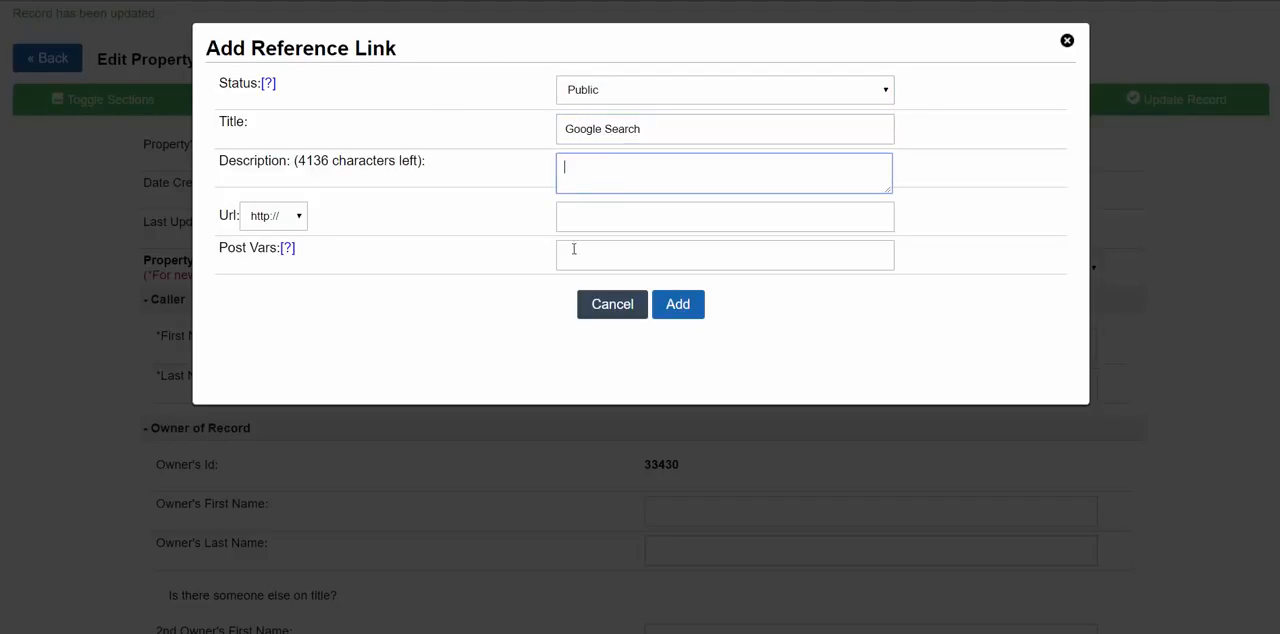
{"action": "key", "text": "Tab"}
{"action": "left_click", "coordinate": [272, 216]}
{"action": "left_click", "coordinate": [260, 255]}
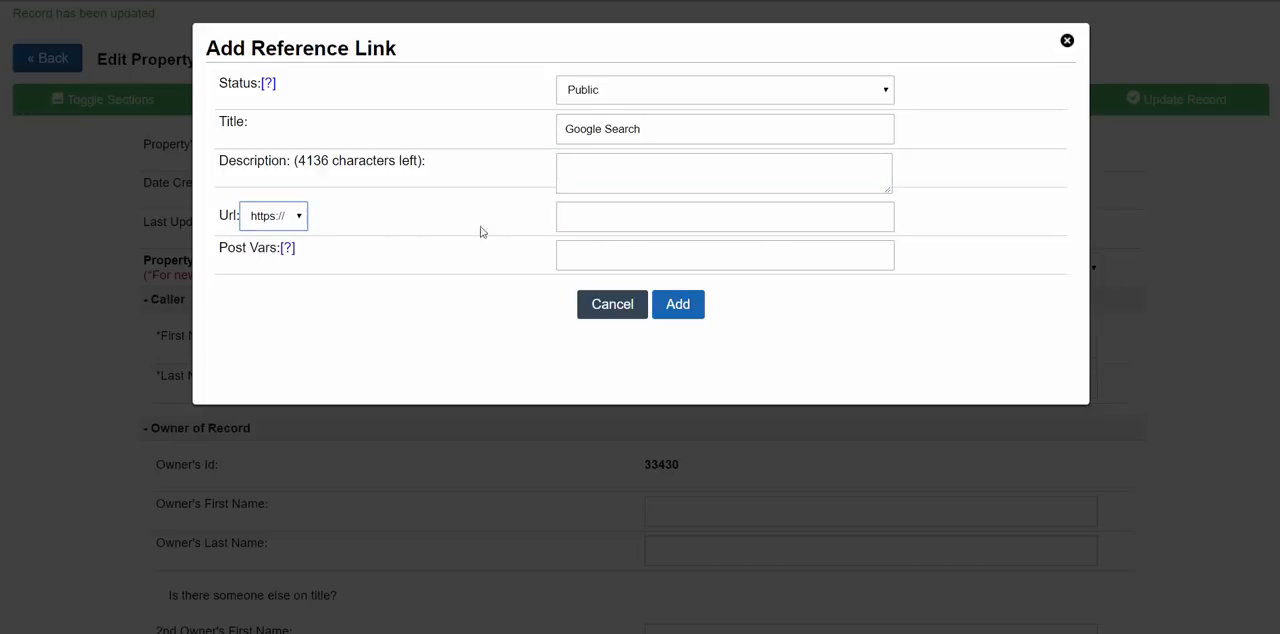
{"action": "left_click", "coordinate": [572, 229]}
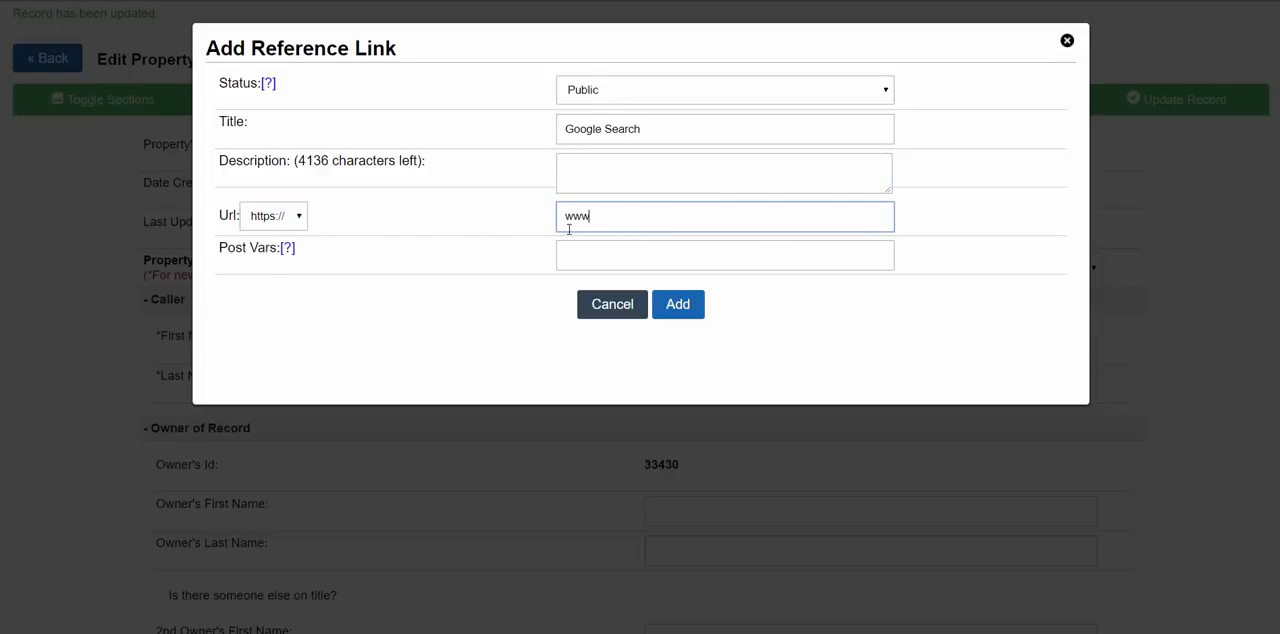
{"action": "type", "text": "www.google.com"}
{"action": "left_click", "coordinate": [587, 253]}
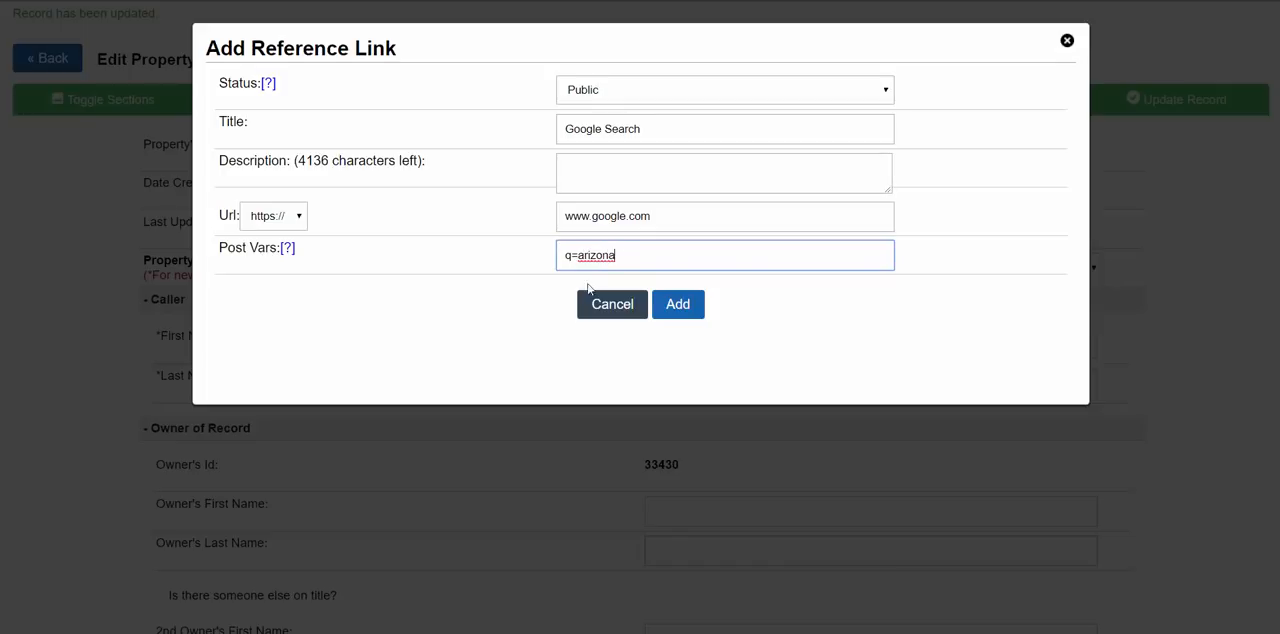
{"action": "left_click", "coordinate": [677, 305]}
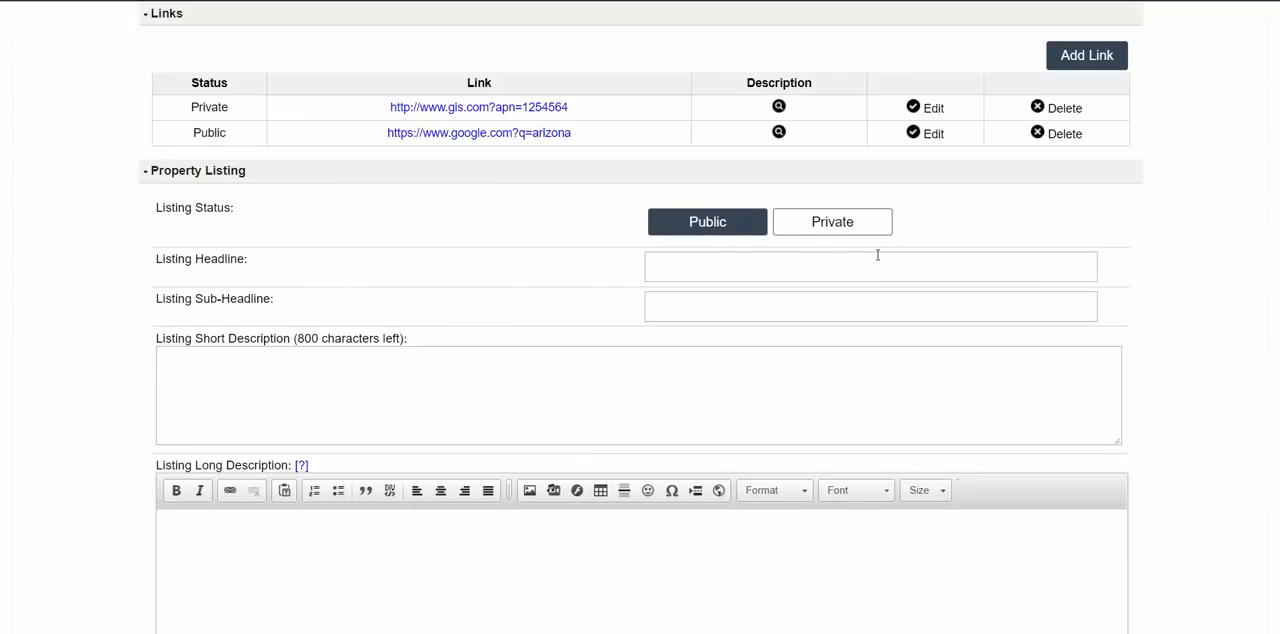
- Open the saved Google link, check the prefilled search term and return to the property record
{"action": "left_click", "coordinate": [454, 136]}
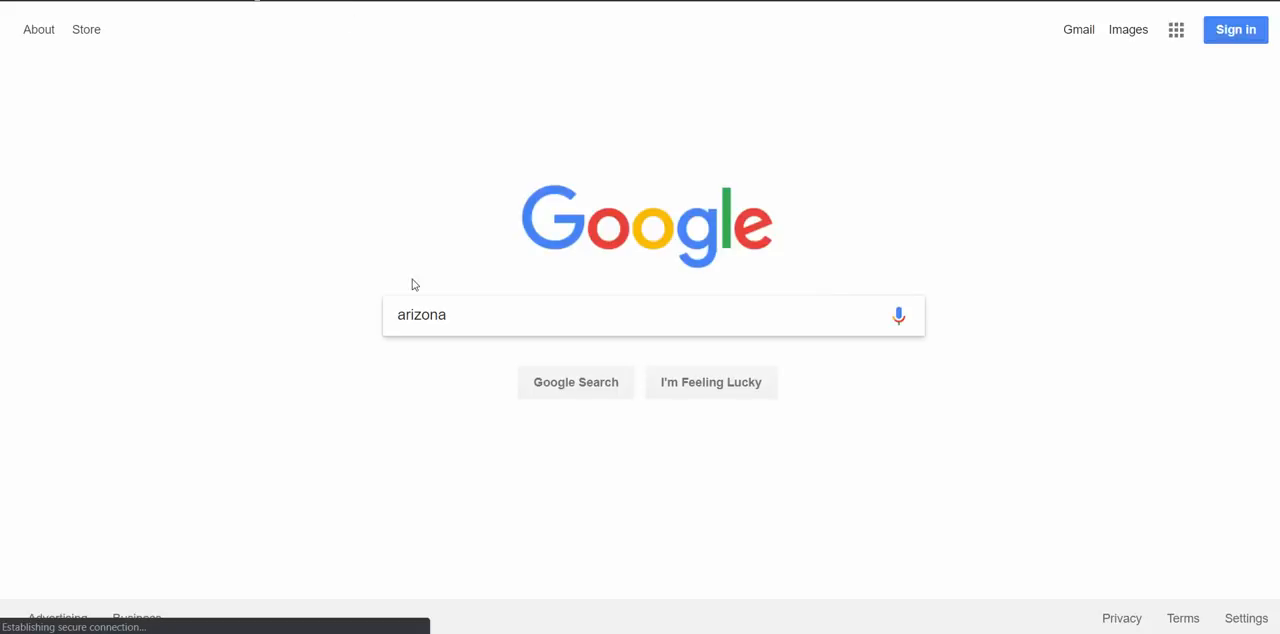
{"action": "left_click_drag", "start_coordinate": [447, 315], "coordinate": [389, 314]}
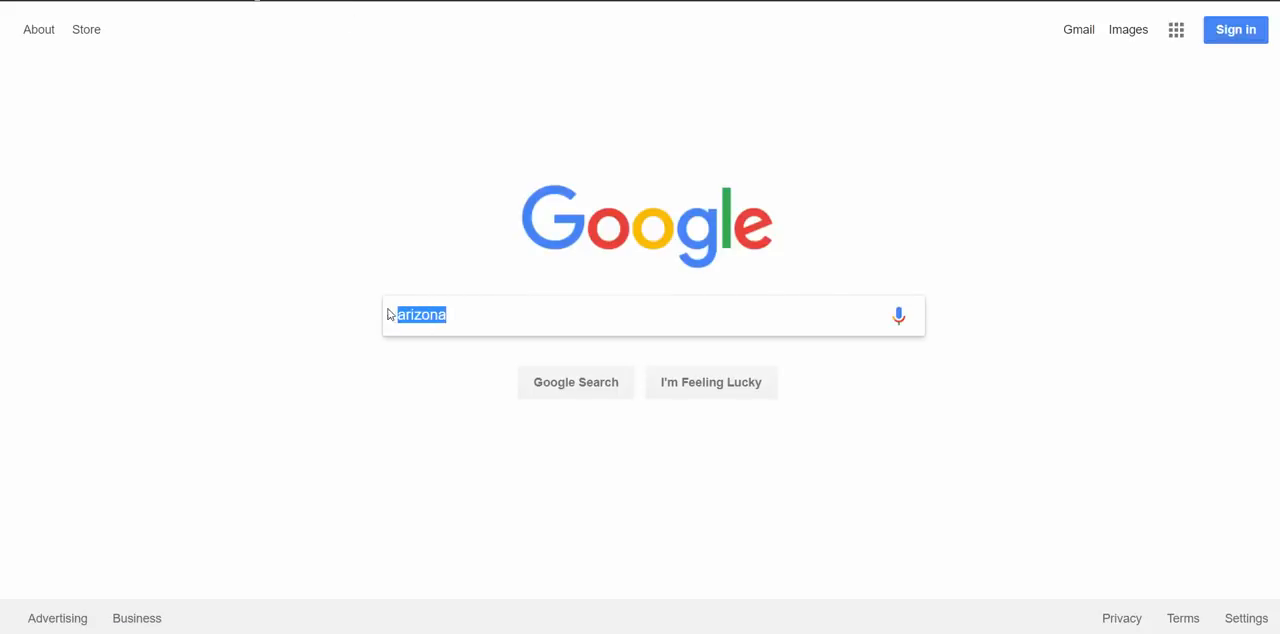
{"action": "left_click", "coordinate": [304, 0]}
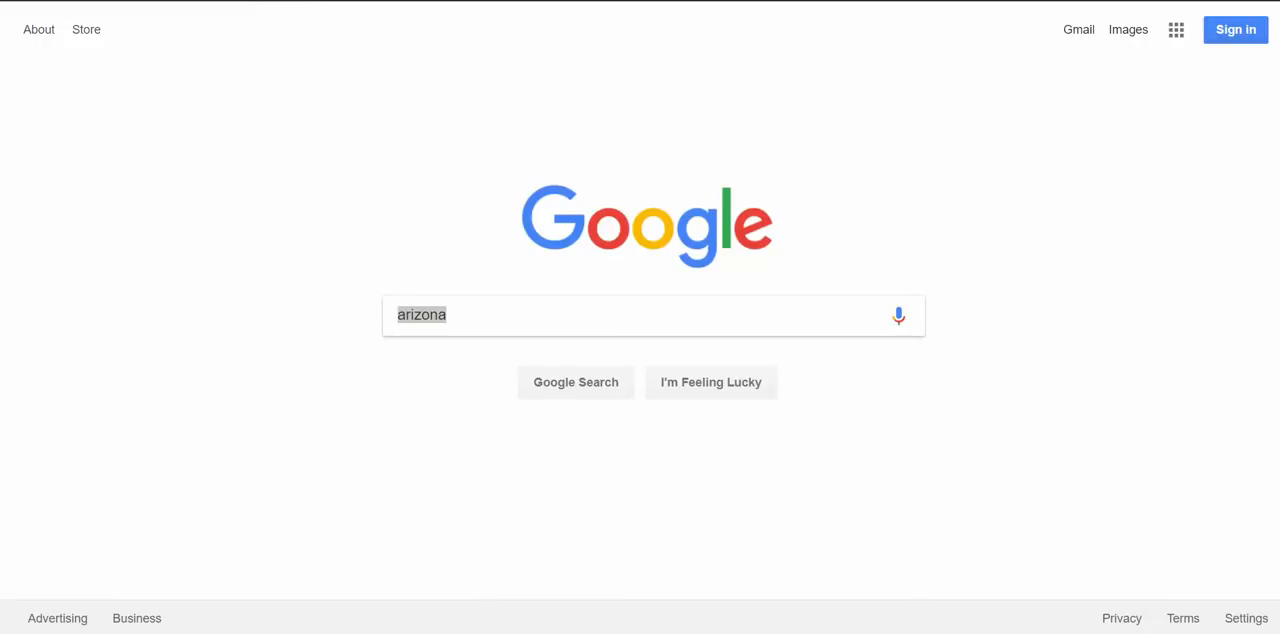
{"action": "left_click", "coordinate": [329, 110]}
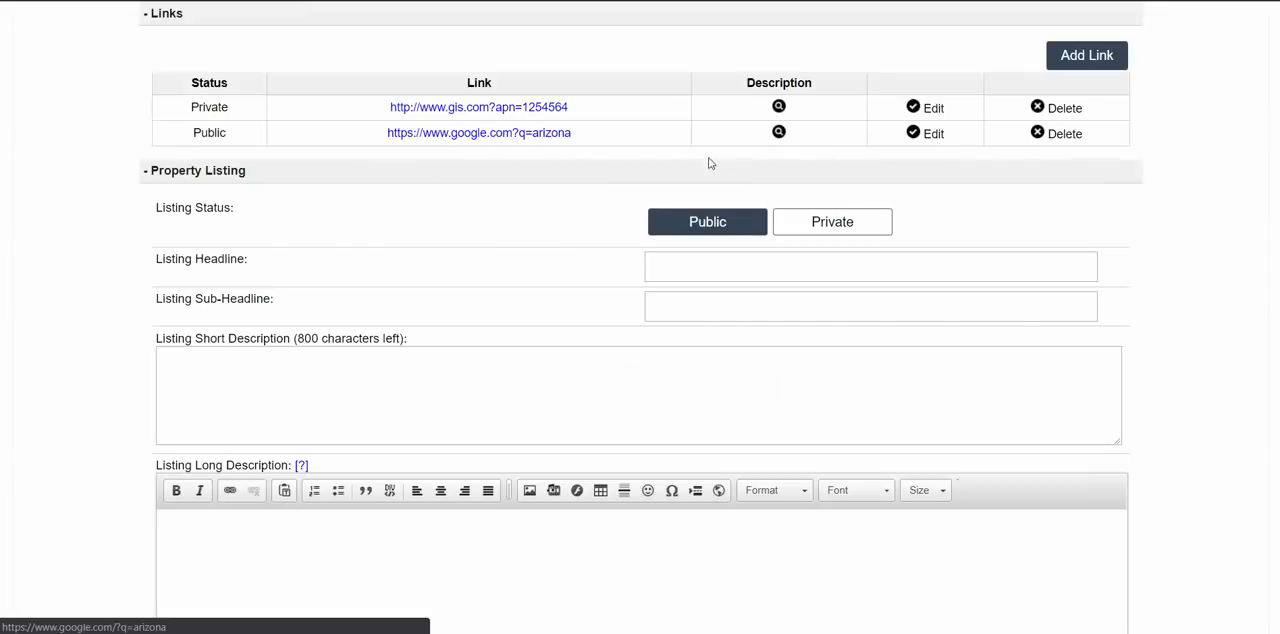
- Check the Google link's status in the record and reload the listing page to examine its Links section
{"action": "double_click", "coordinate": [200, 138]}
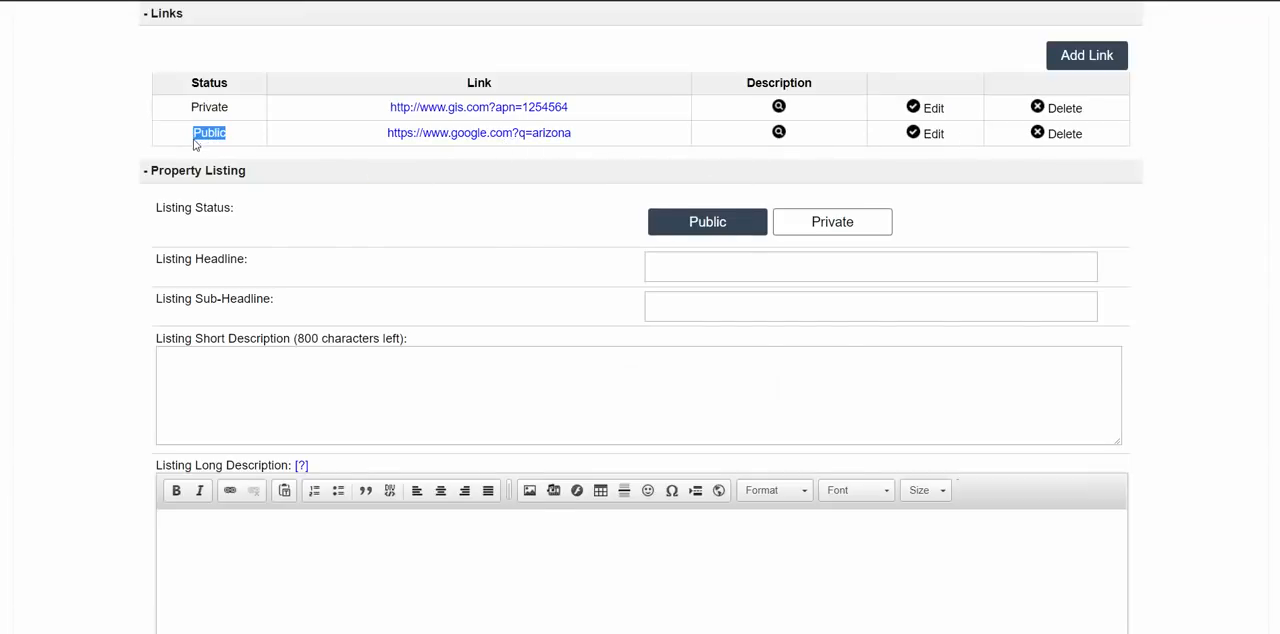
{"action": "scroll", "coordinate": [240, 234], "scroll_direction": "up", "scroll_amount": 20}
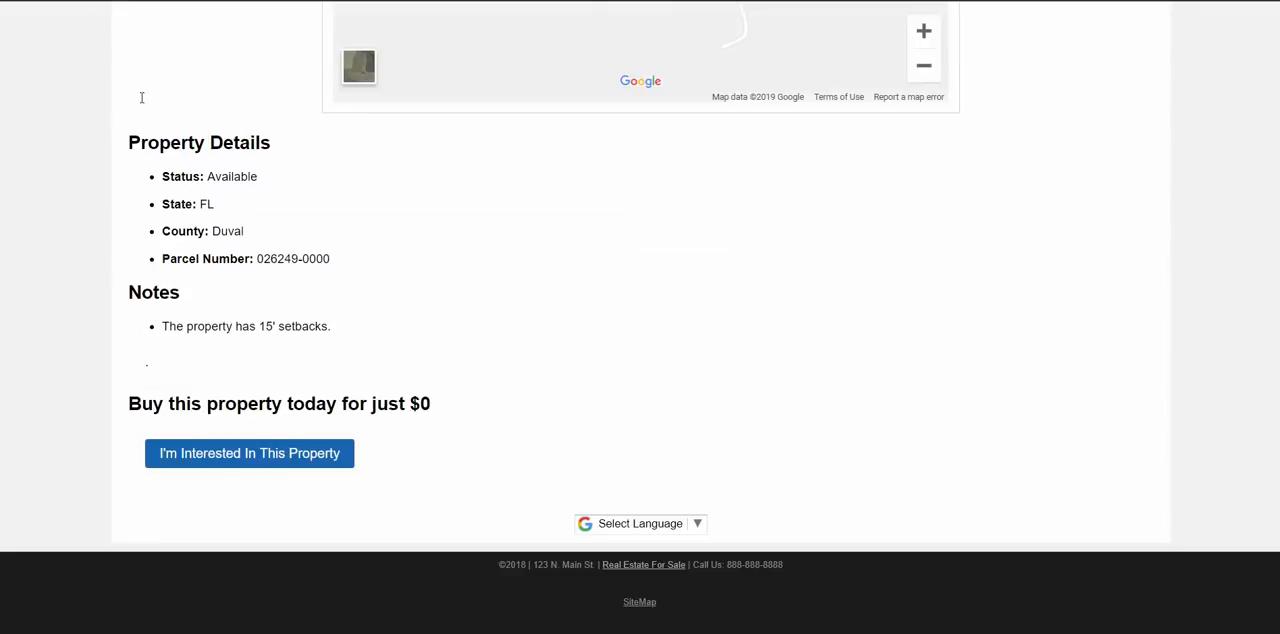
{"action": "left_click", "coordinate": [73, 1]}
{"action": "mouse_move", "coordinate": [130, 359]}
{"action": "left_mouse_down"}
{"action": "mouse_move", "coordinate": [194, 363]}
{"action": "mouse_move", "coordinate": [120, 360]}
{"action": "left_mouse_up"}
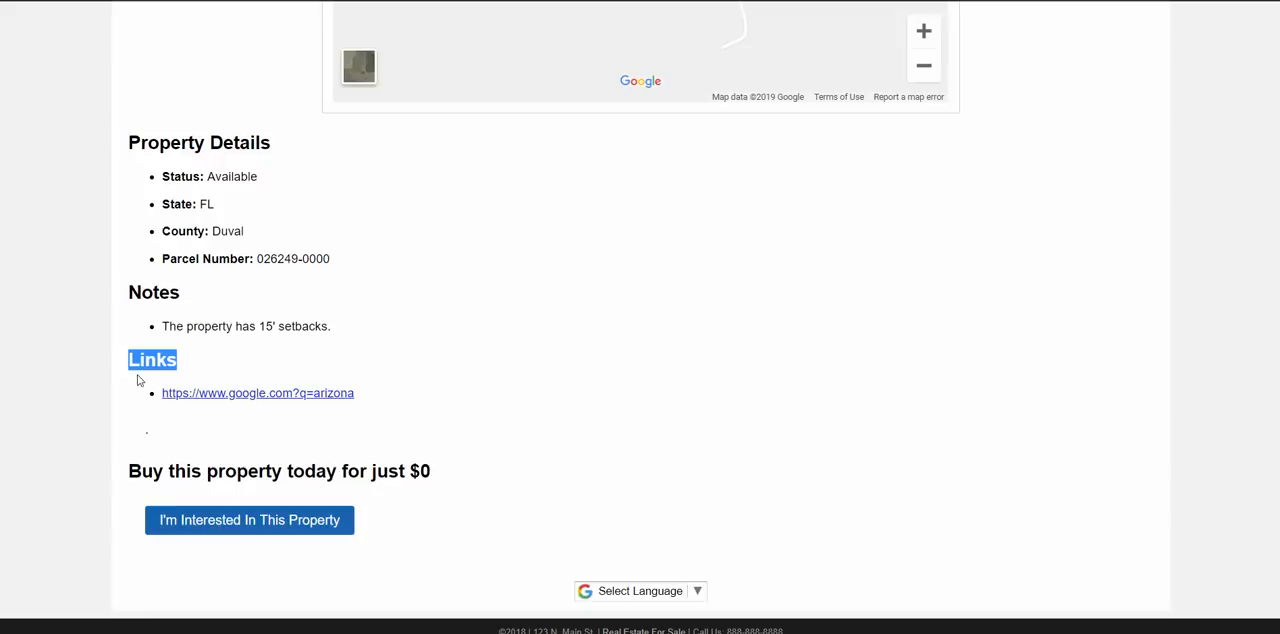
{"action": "left_click", "coordinate": [152, 367]}
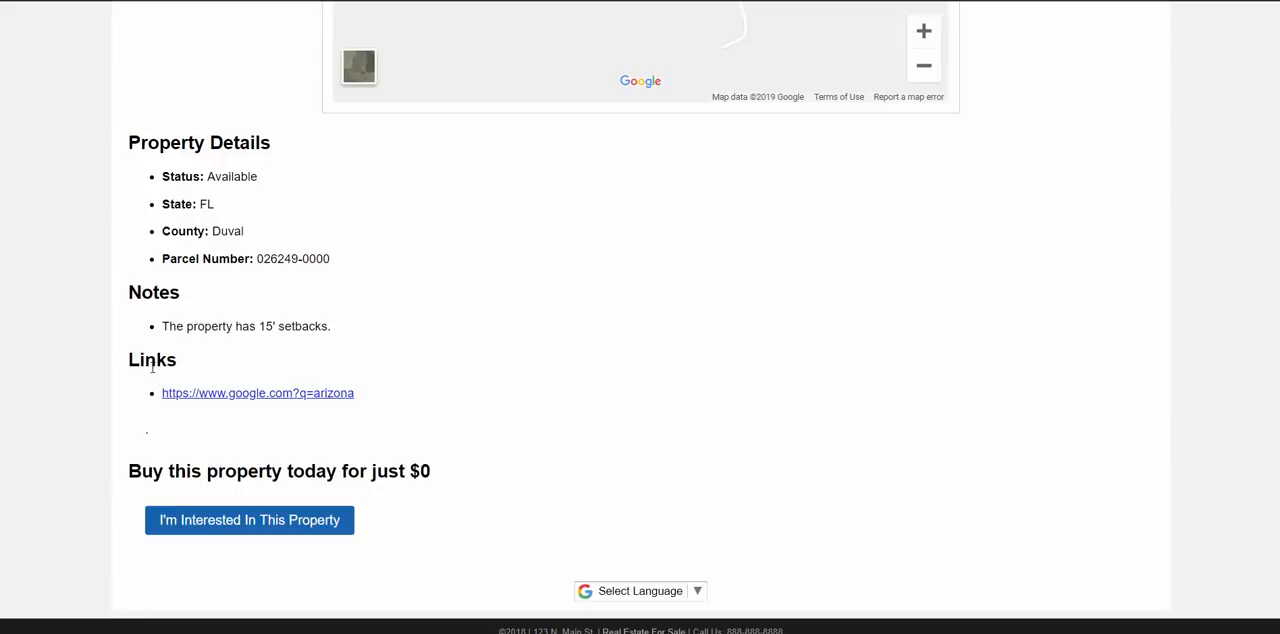
- Examine the Links section on the listing page, return to the property record and collapse all its sections
{"action": "left_click_drag", "start_coordinate": [174, 370], "coordinate": [108, 371]}
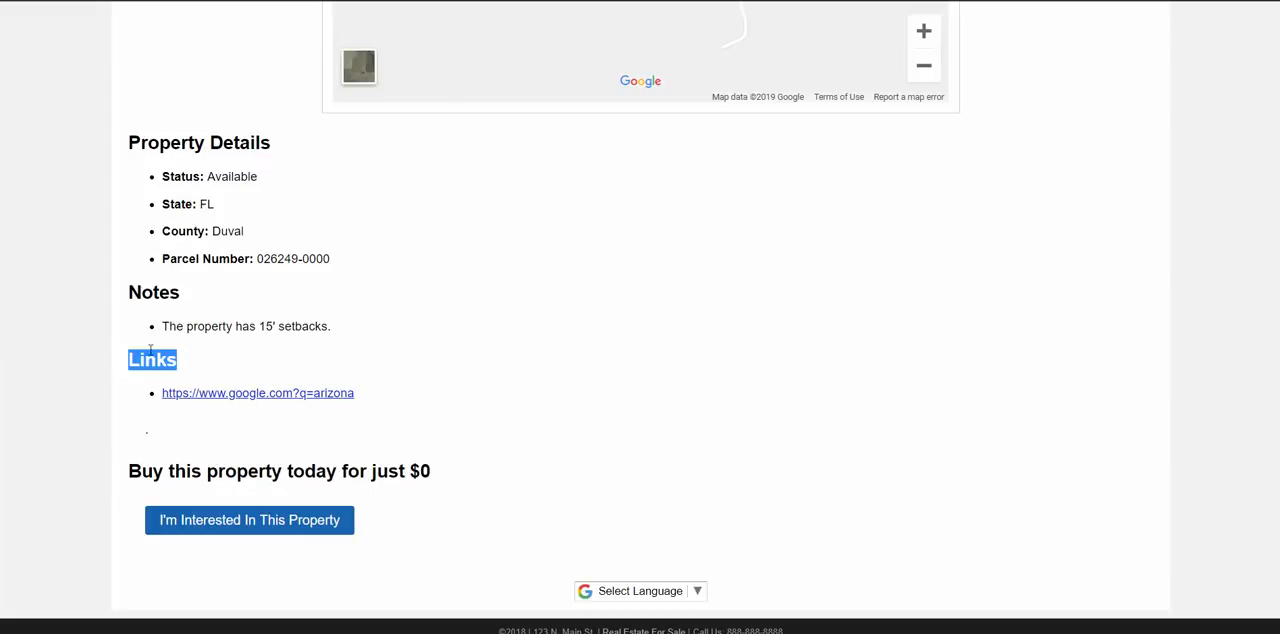
{"action": "left_click", "coordinate": [286, 412]}
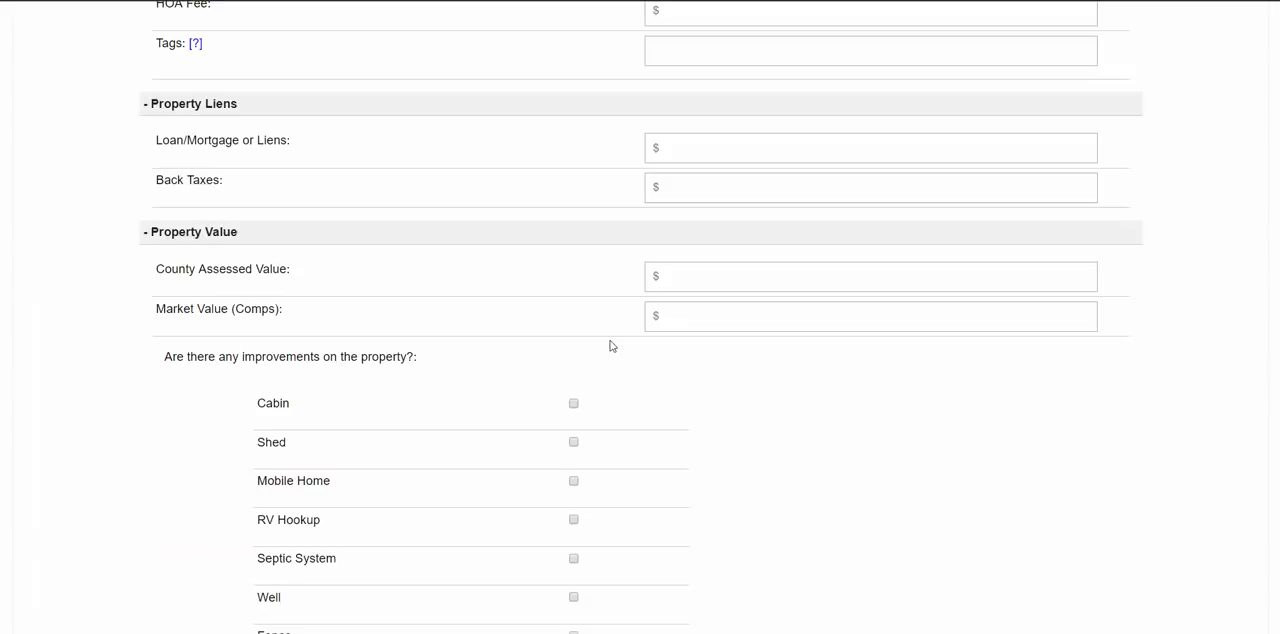
{"action": "scroll", "coordinate": [634, 380], "scroll_direction": "down", "scroll_amount": 6}
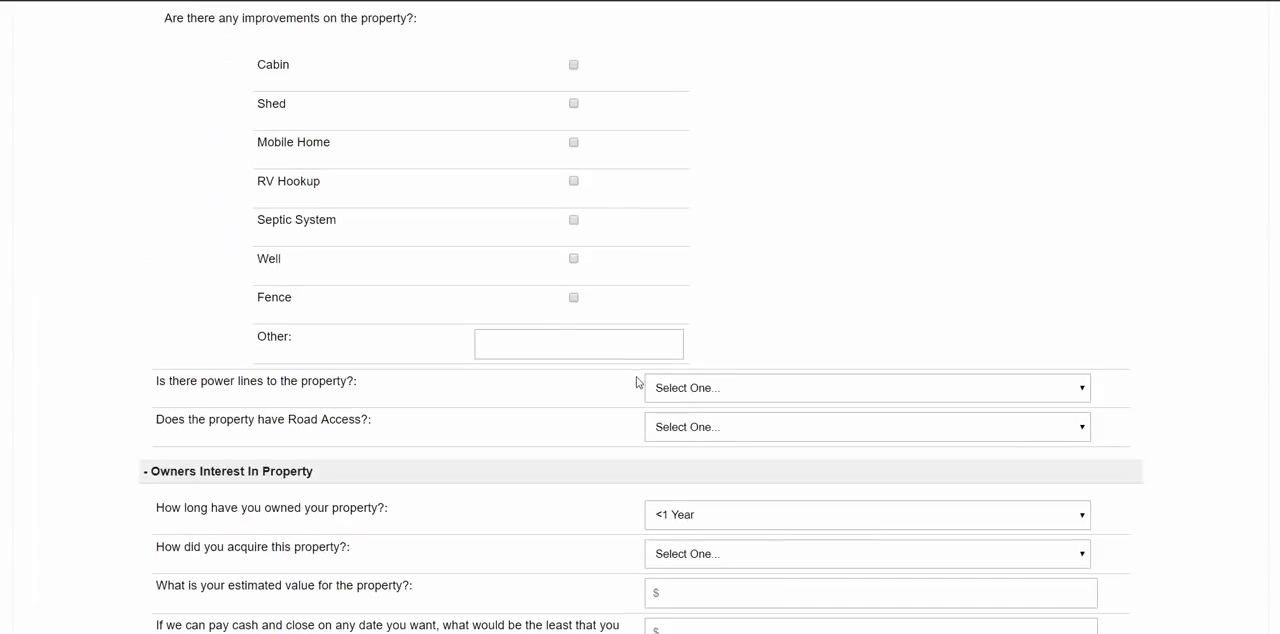
{"action": "scroll", "coordinate": [734, 437], "scroll_direction": "up", "scroll_amount": 20}
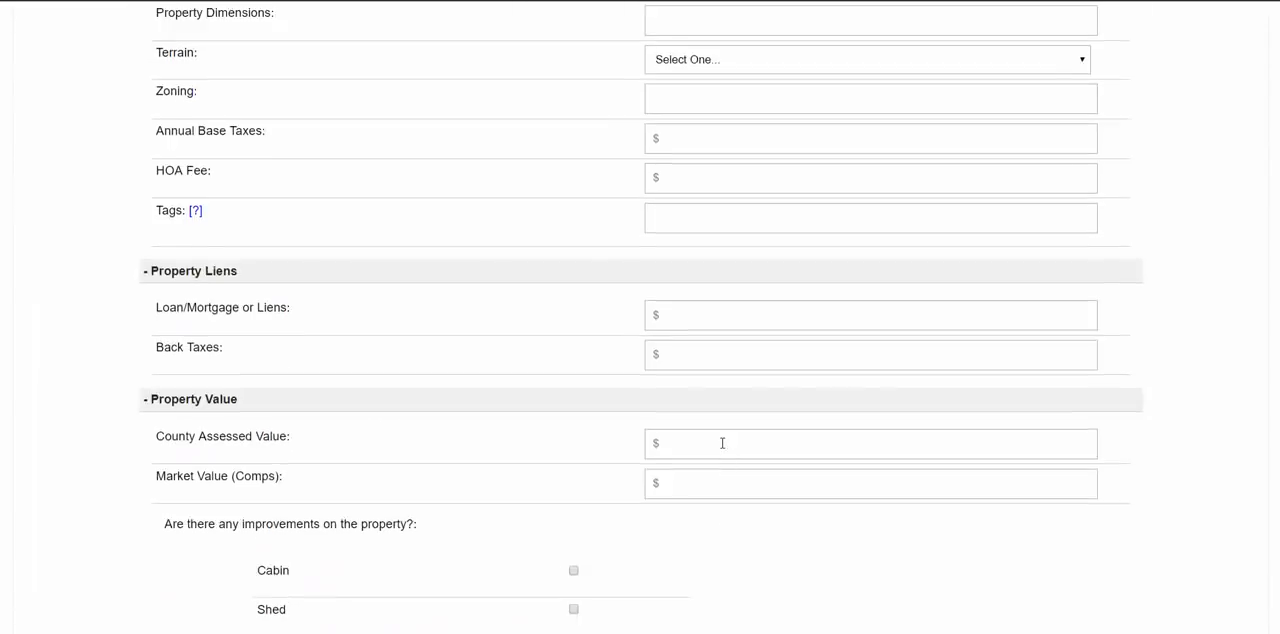
{"action": "scroll", "coordinate": [714, 451], "scroll_direction": "up", "scroll_amount": 5}
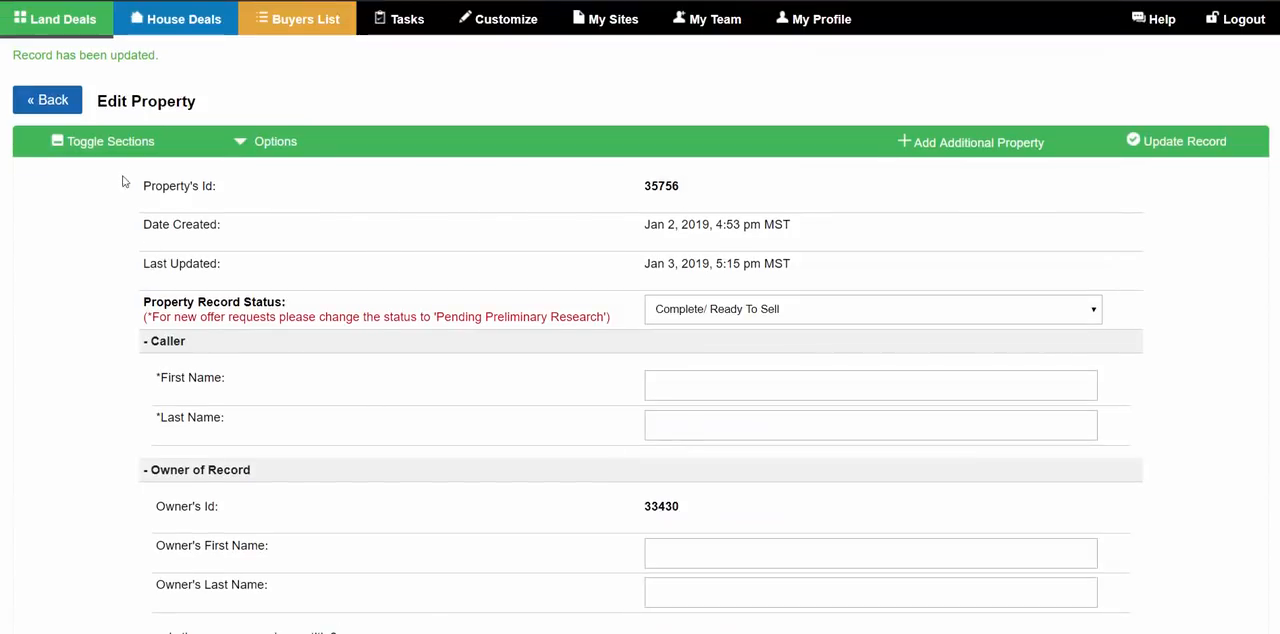
{"action": "left_click", "coordinate": [105, 141]}
{"action": "scroll", "coordinate": [229, 366], "scroll_direction": "down", "scroll_amount": 3}
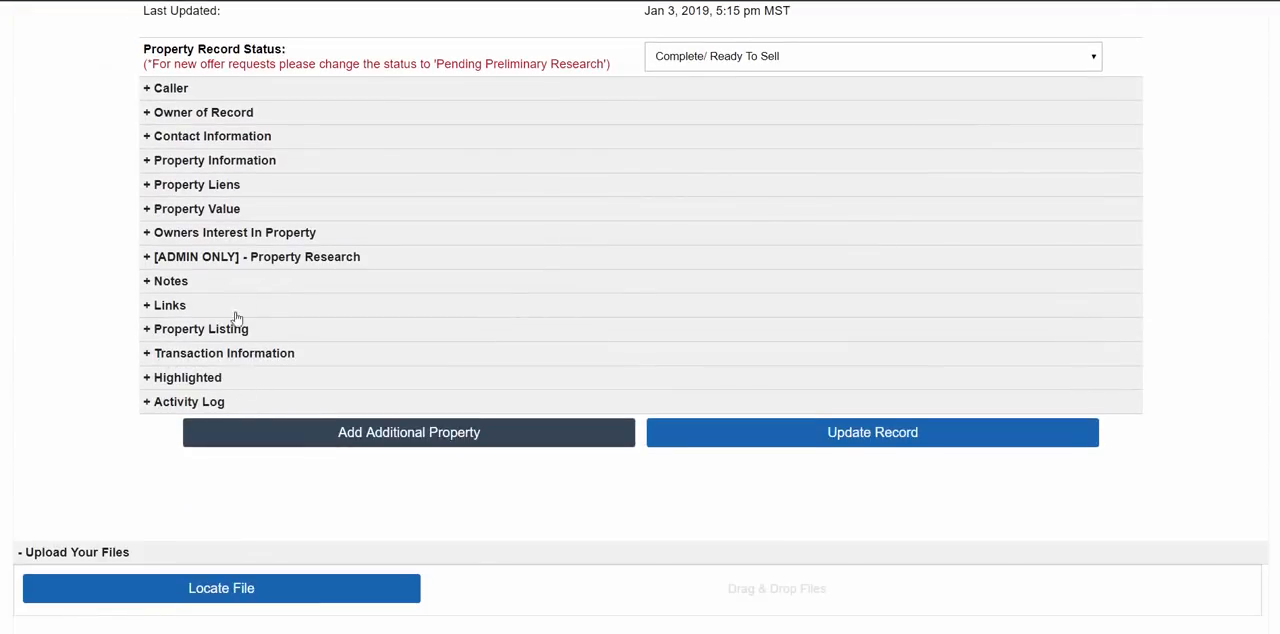
- Review the private and public entries in the record's Notes and Links sections and collapse both sections again
{"action": "left_click", "coordinate": [172, 307]}
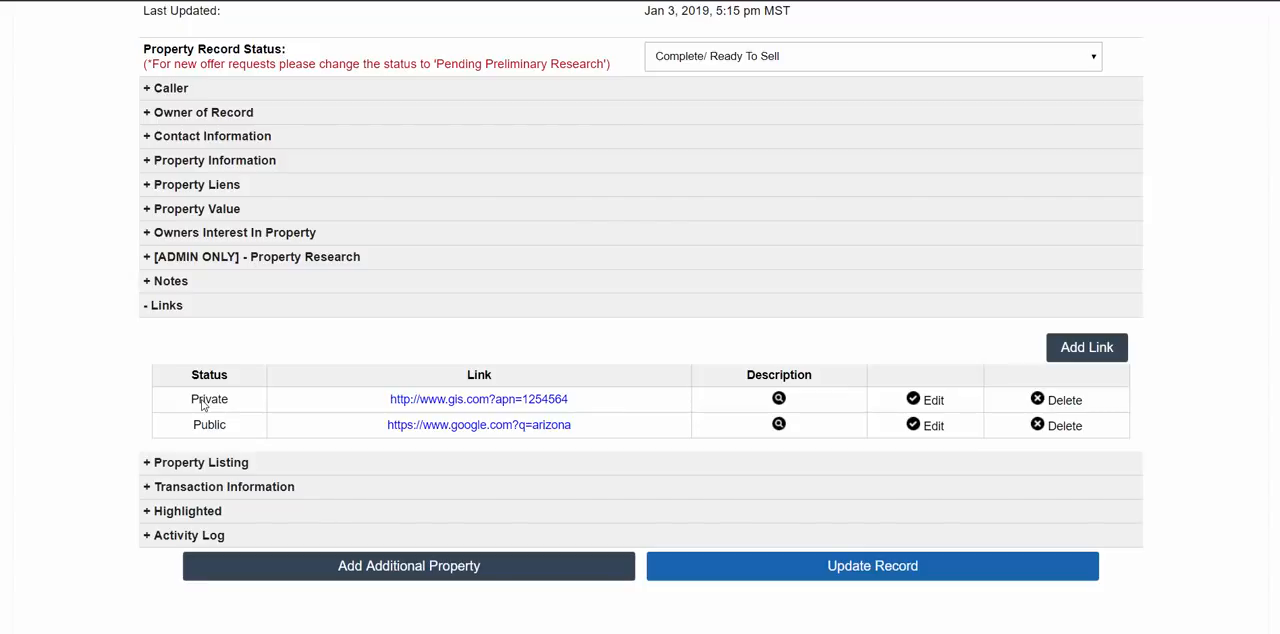
{"action": "left_click", "coordinate": [168, 312]}
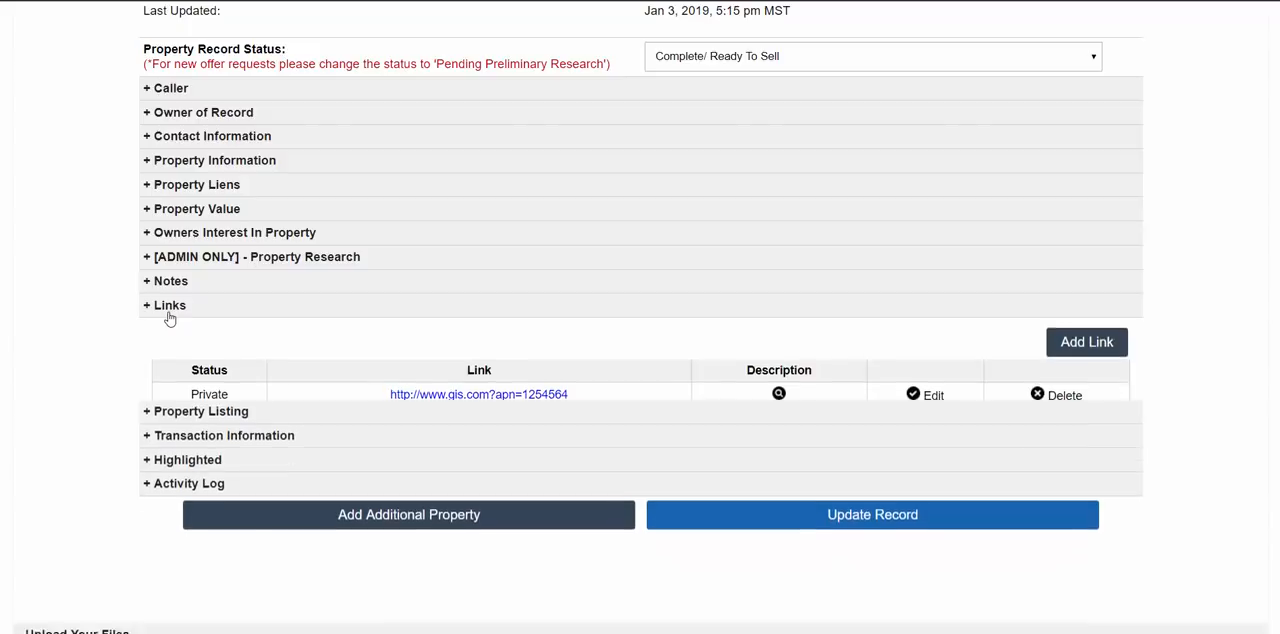
{"action": "left_click", "coordinate": [174, 288]}
{"action": "left_click", "coordinate": [190, 438]}
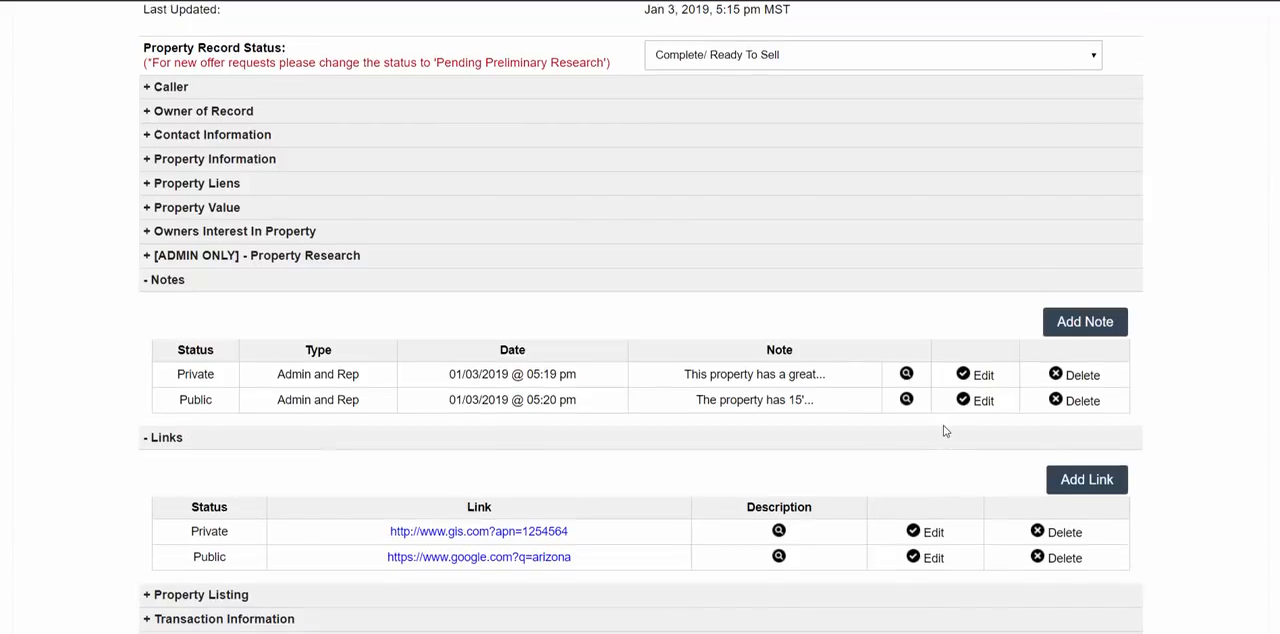
{"action": "left_click", "coordinate": [233, 290]}
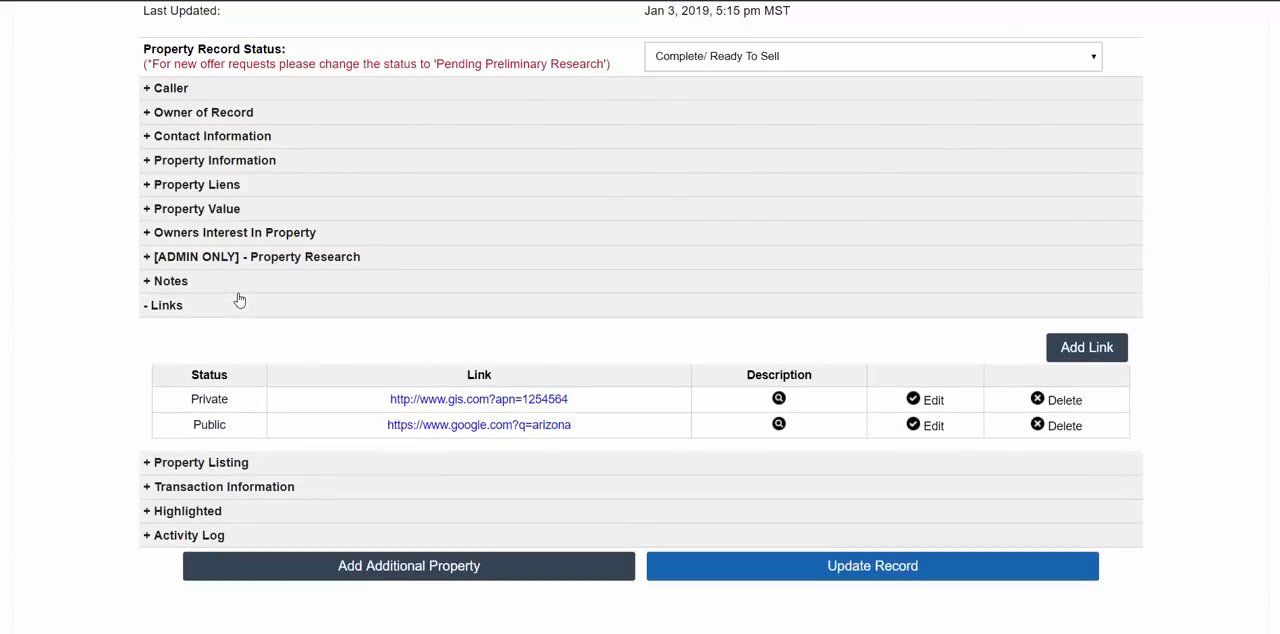
{"action": "left_click", "coordinate": [232, 316]}
- In the Property Listing section, enter "This is the property description." as the listing short description and update the record
{"action": "scroll", "coordinate": [240, 272], "scroll_direction": "up", "scroll_amount": 4}
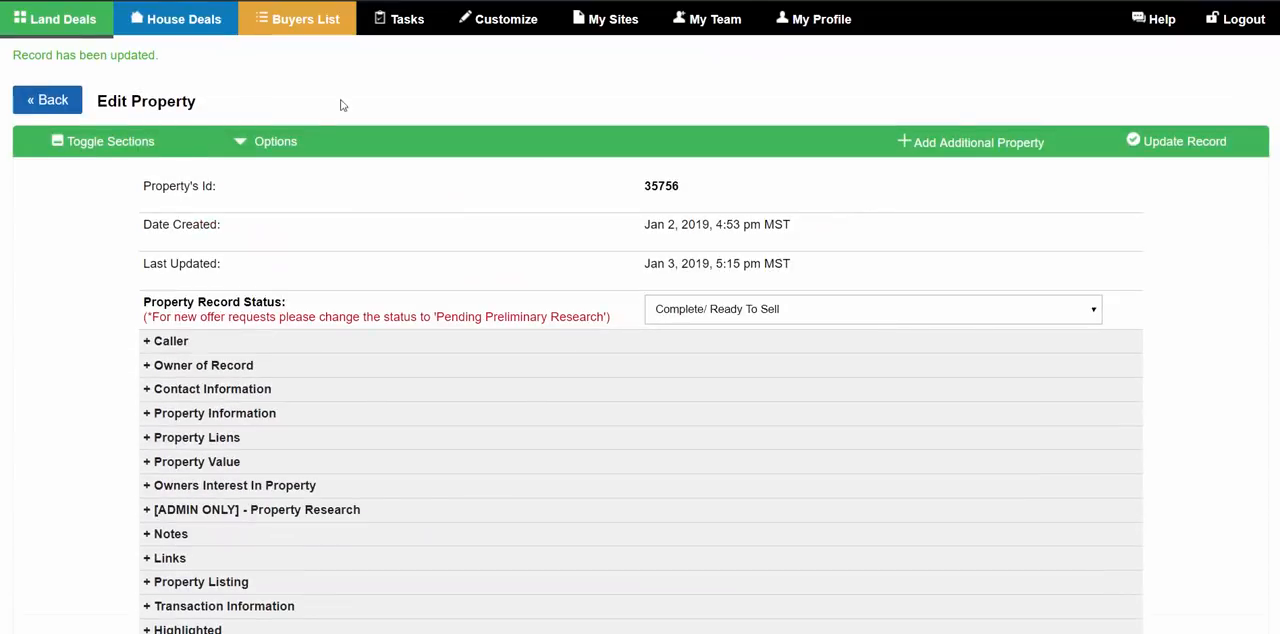
{"action": "scroll", "coordinate": [500, 309], "scroll_direction": "down", "scroll_amount": 3}
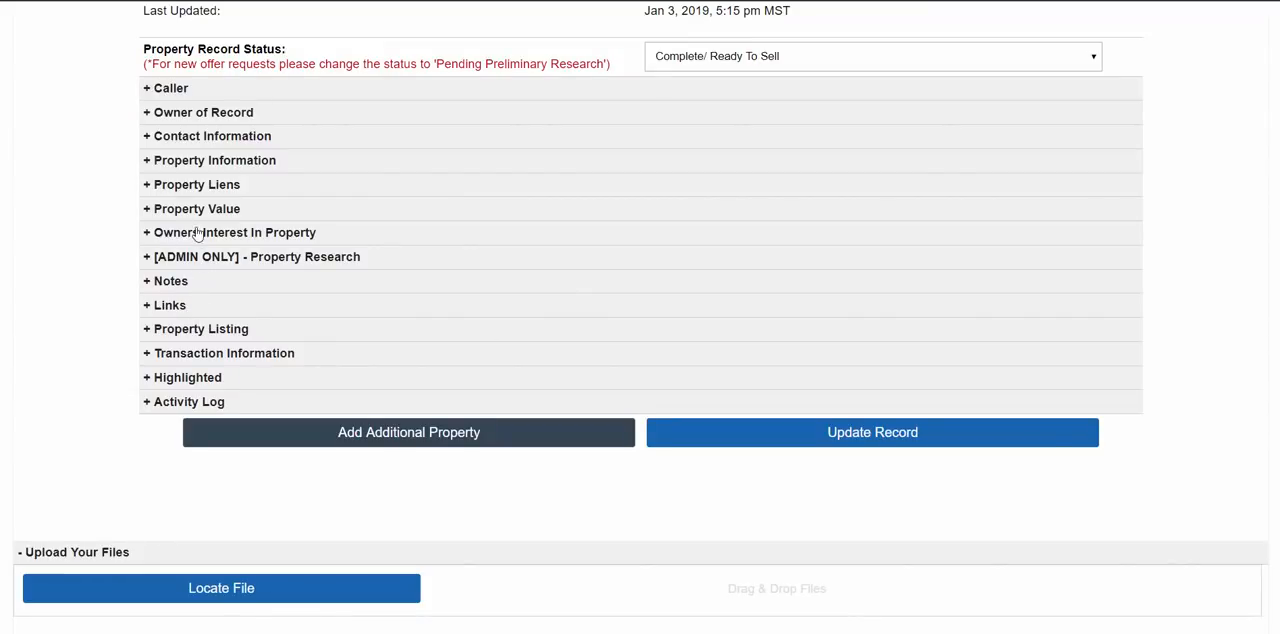
{"action": "left_click", "coordinate": [243, 333]}
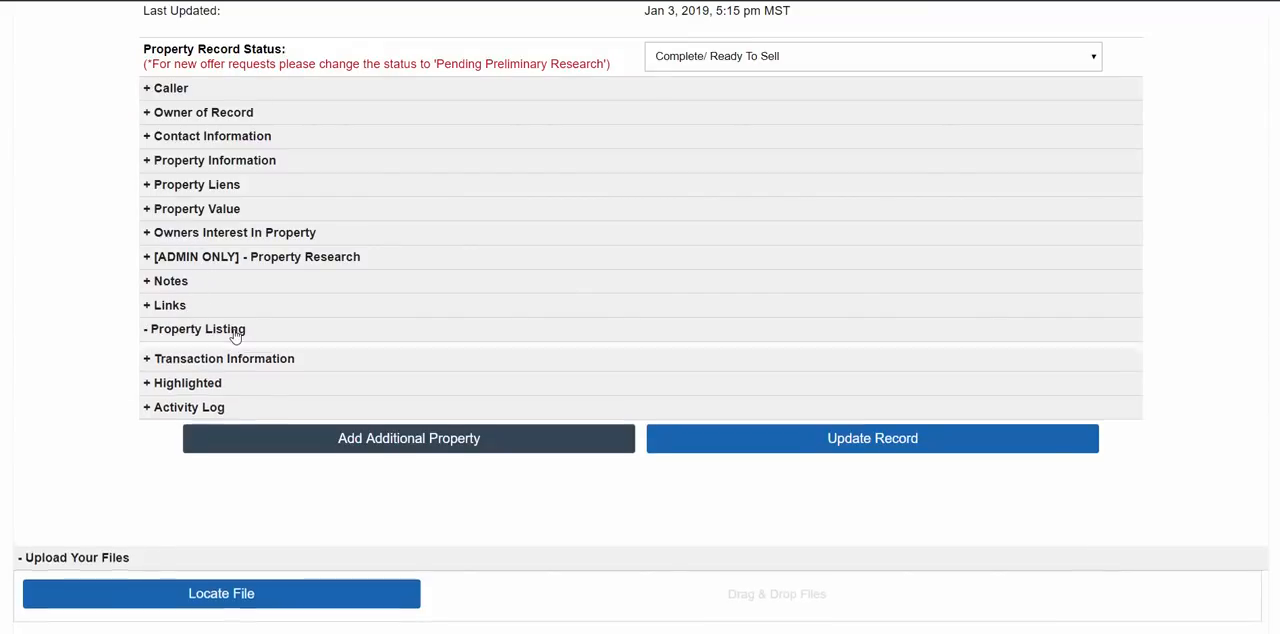
{"action": "scroll", "coordinate": [228, 331], "scroll_direction": "down", "scroll_amount": 2}
{"action": "scroll", "coordinate": [240, 280], "scroll_direction": "down", "scroll_amount": 1}
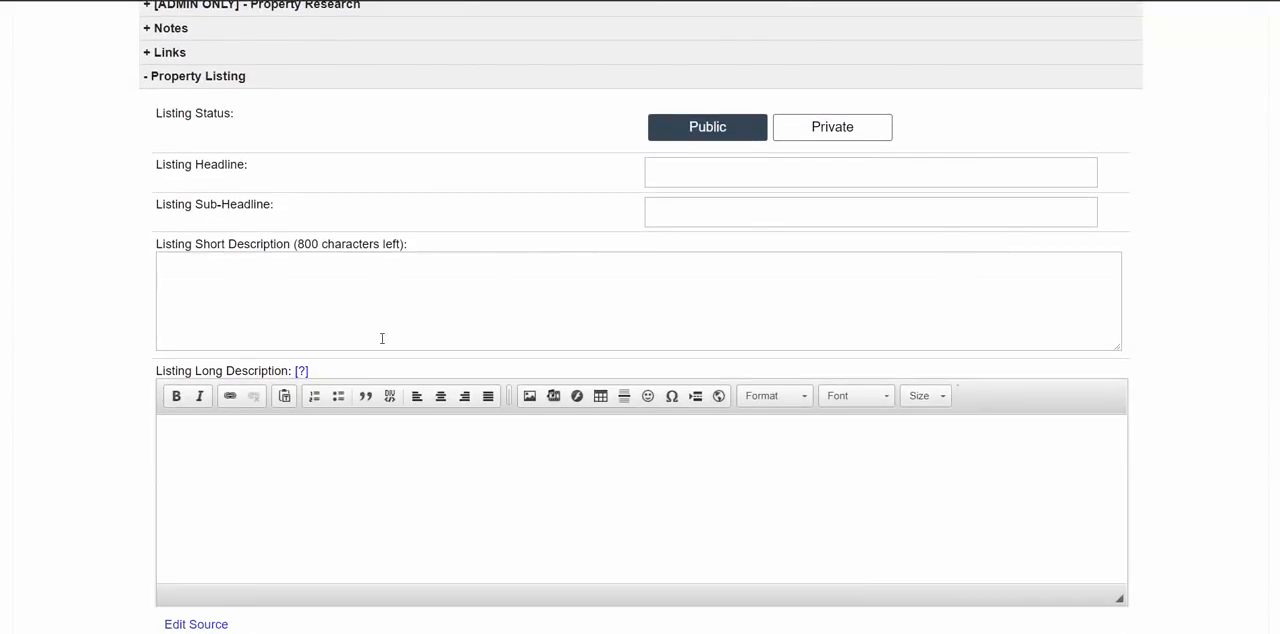
{"action": "left_click", "coordinate": [186, 258]}
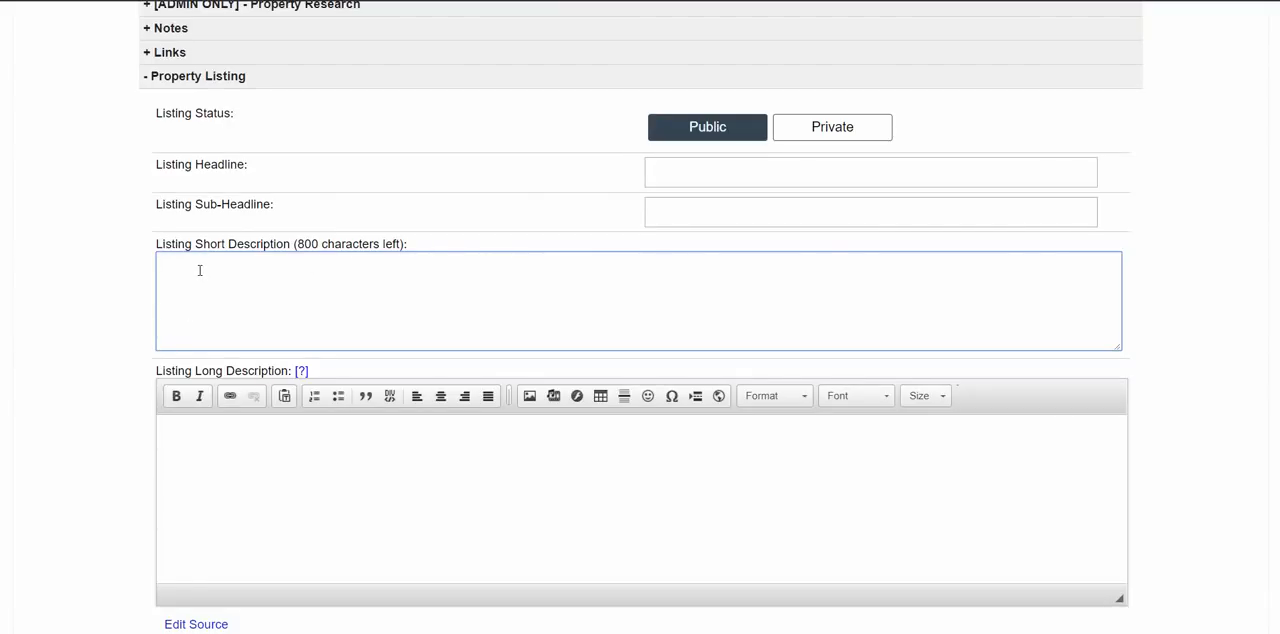
{"action": "type", "text": "This is the proper"}
{"action": "type", "text": "ty descr"}
{"action": "type", "text": "rip"}
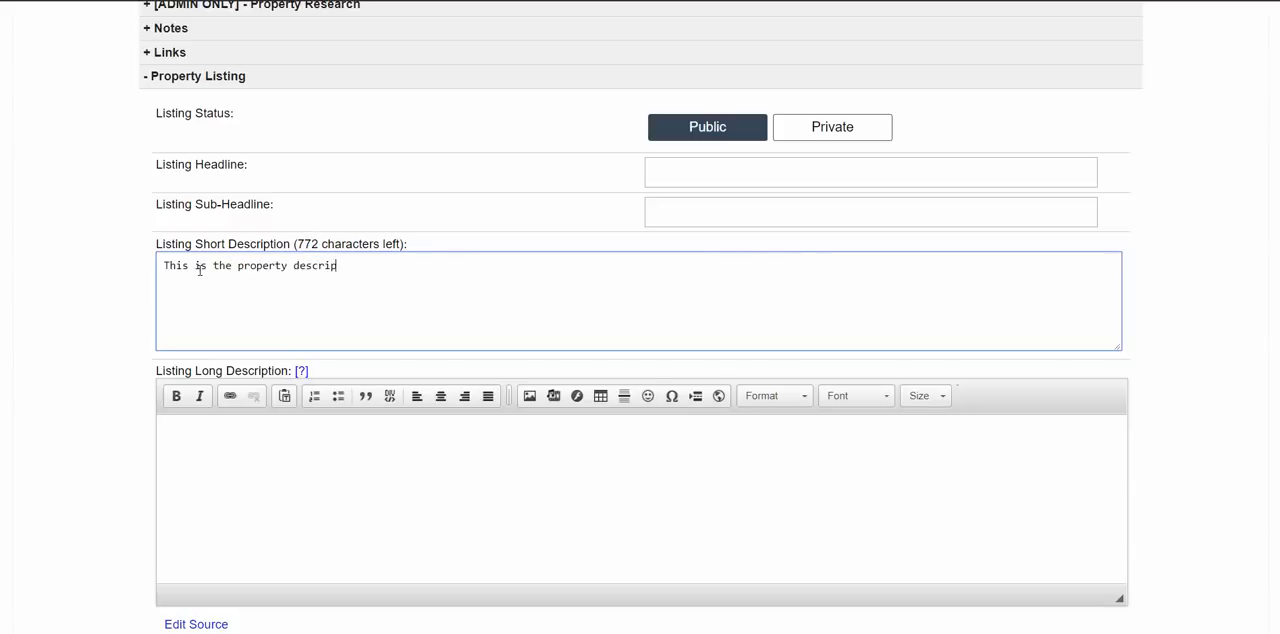
{"action": "type", "text": "toinon."}
{"action": "scroll", "coordinate": [910, 398], "scroll_direction": "down", "scroll_amount": 15}
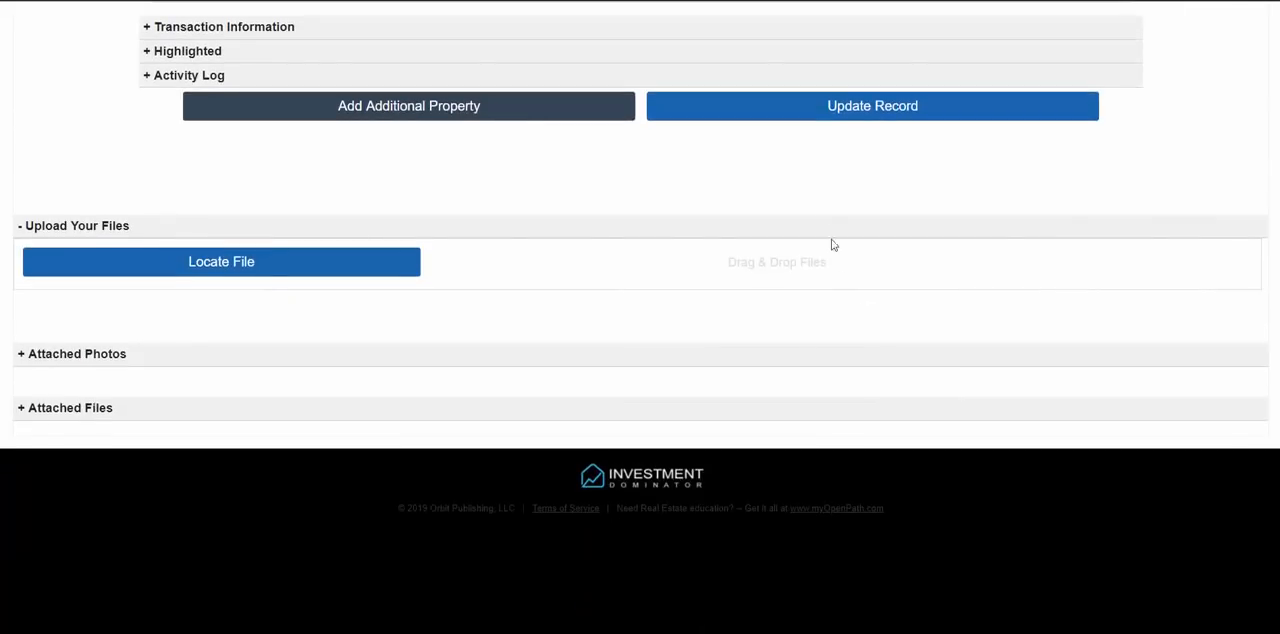
{"action": "left_click", "coordinate": [657, 104]}
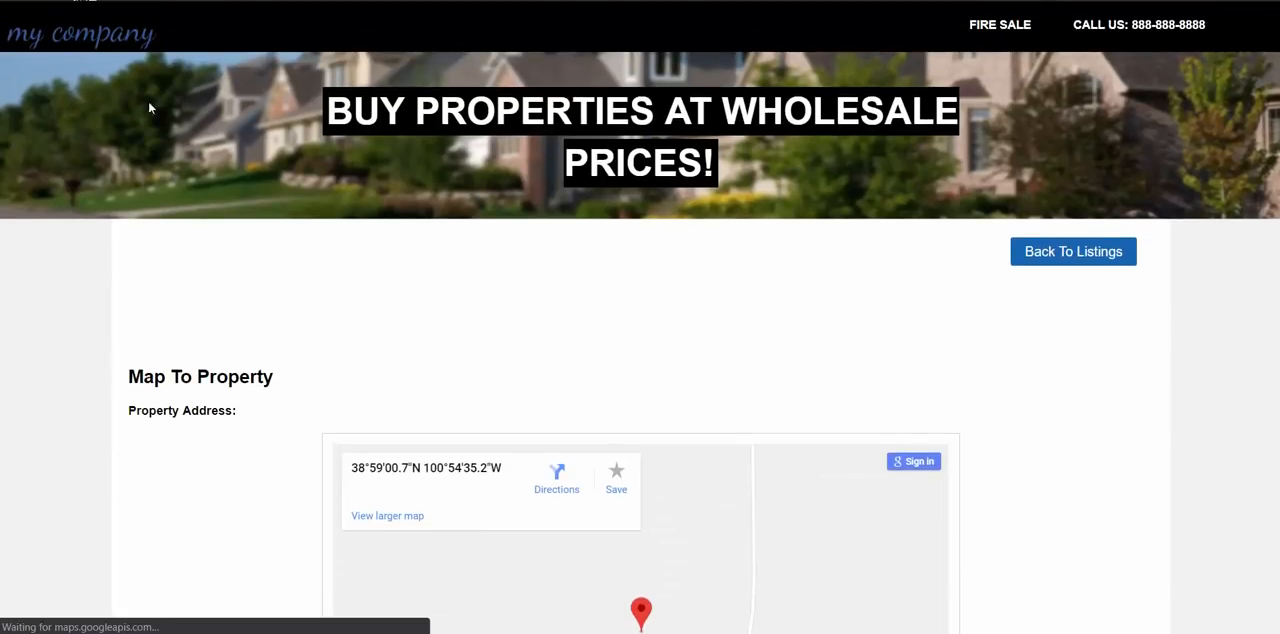
- Inspect the area above the property's map and go back to all listings to check its short description
{"action": "left_click_drag", "start_coordinate": [425, 325], "coordinate": [140, 322]}
{"action": "left_click", "coordinate": [1062, 250]}
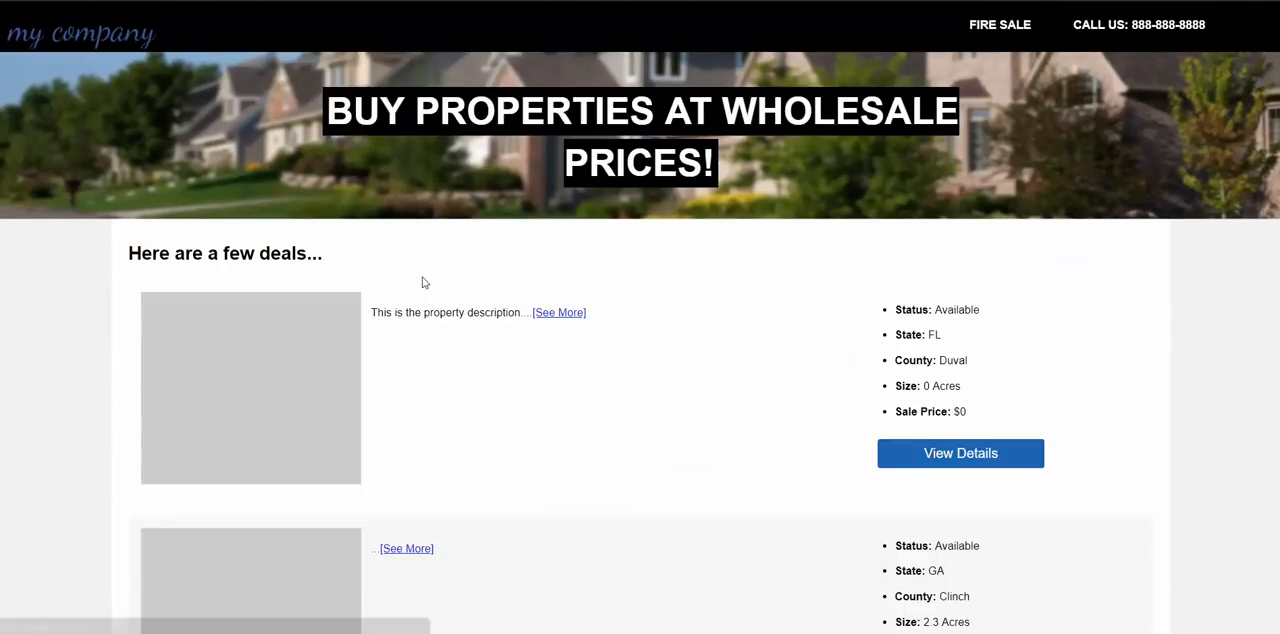
{"action": "scroll", "coordinate": [469, 360], "scroll_direction": "down", "scroll_amount": 10}
{"action": "scroll", "coordinate": [469, 360], "scroll_direction": "up", "scroll_amount": 10}
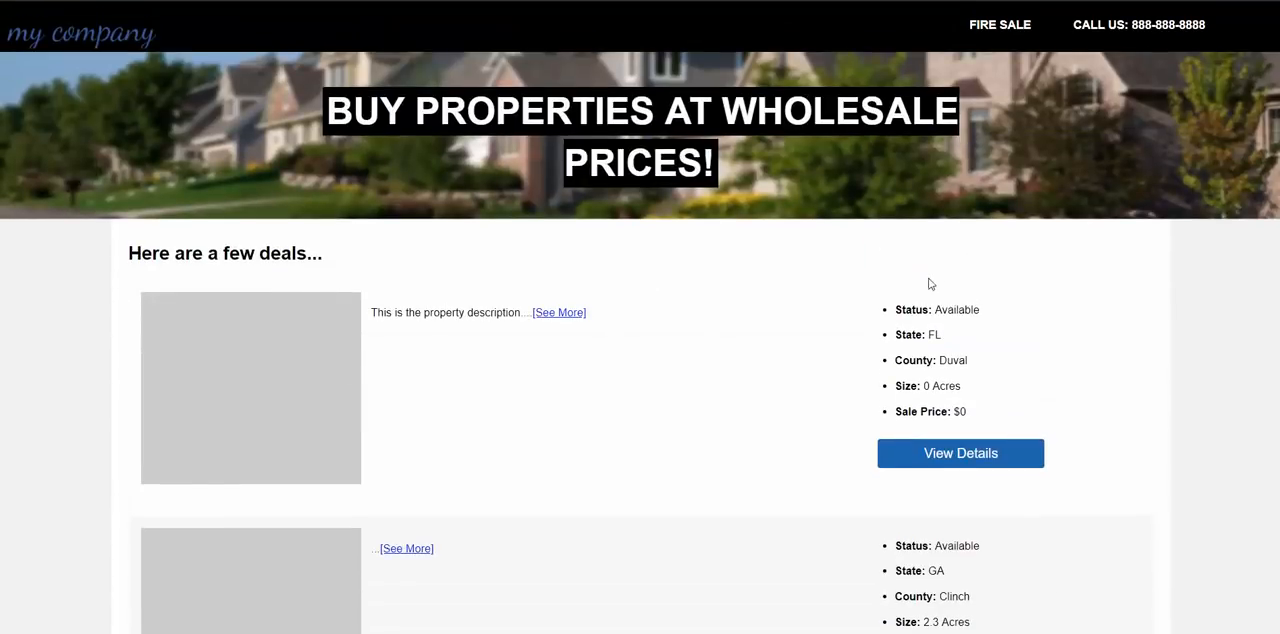
{"action": "scroll", "coordinate": [957, 371], "scroll_direction": "down", "scroll_amount": 8}
{"action": "scroll", "coordinate": [686, 308], "scroll_direction": "up", "scroll_amount": 10}
- Examine a description further down the listings and open the details of the available Duval County property
{"action": "scroll", "coordinate": [706, 280], "scroll_direction": "down", "scroll_amount": 10}
{"action": "scroll", "coordinate": [584, 365], "scroll_direction": "down", "scroll_amount": 4}
{"action": "left_click_drag", "start_coordinate": [406, 200], "coordinate": [513, 276]}
{"action": "left_click", "coordinate": [544, 177]}
{"action": "scroll", "coordinate": [645, 238], "scroll_direction": "up", "scroll_amount": 1}
{"action": "scroll", "coordinate": [645, 238], "scroll_direction": "up", "scroll_amount": 10}
{"action": "left_click", "coordinate": [1020, 458]}
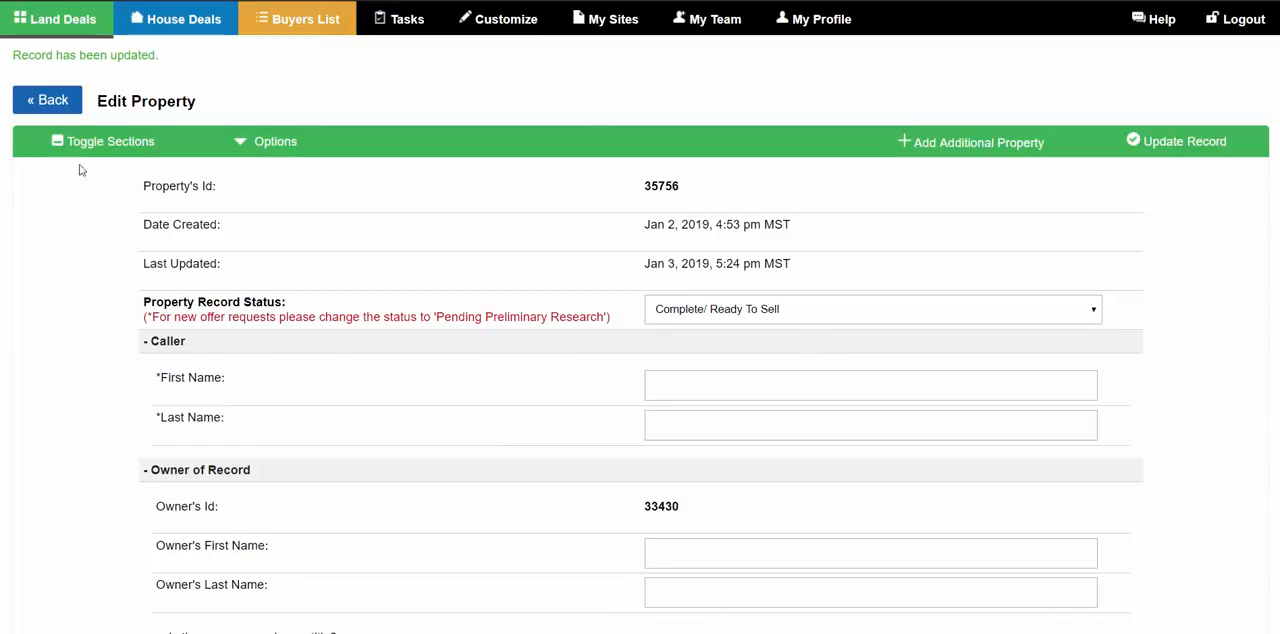
- Collapse the updated record's sections and reopen Property Listing to review the Listing Short Description field
{"action": "left_click", "coordinate": [92, 141]}
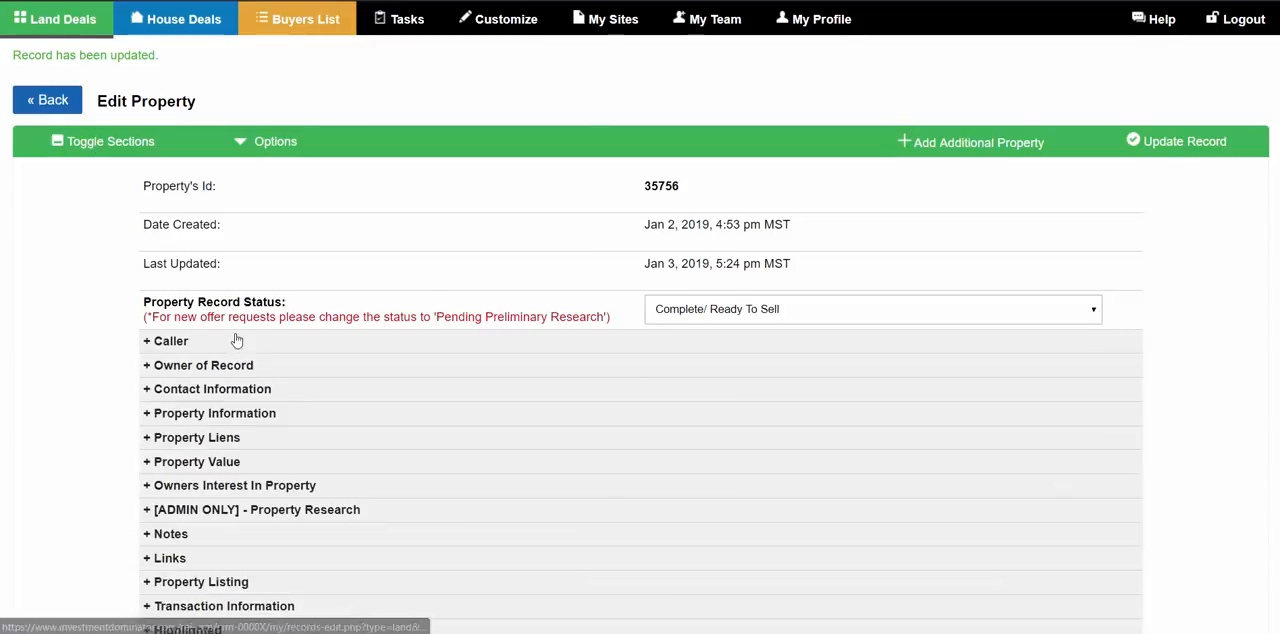
{"action": "scroll", "coordinate": [180, 250], "scroll_direction": "down", "scroll_amount": 4}
{"action": "left_click", "coordinate": [215, 246]}
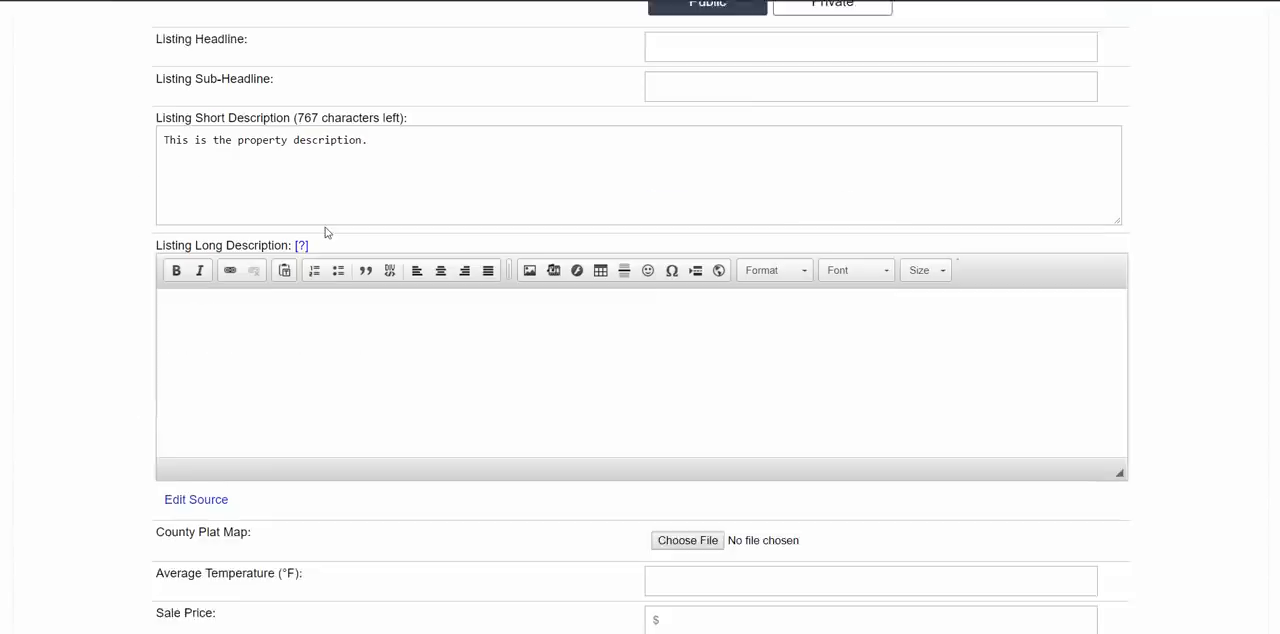
{"action": "left_click_drag", "start_coordinate": [157, 161], "coordinate": [281, 163]}
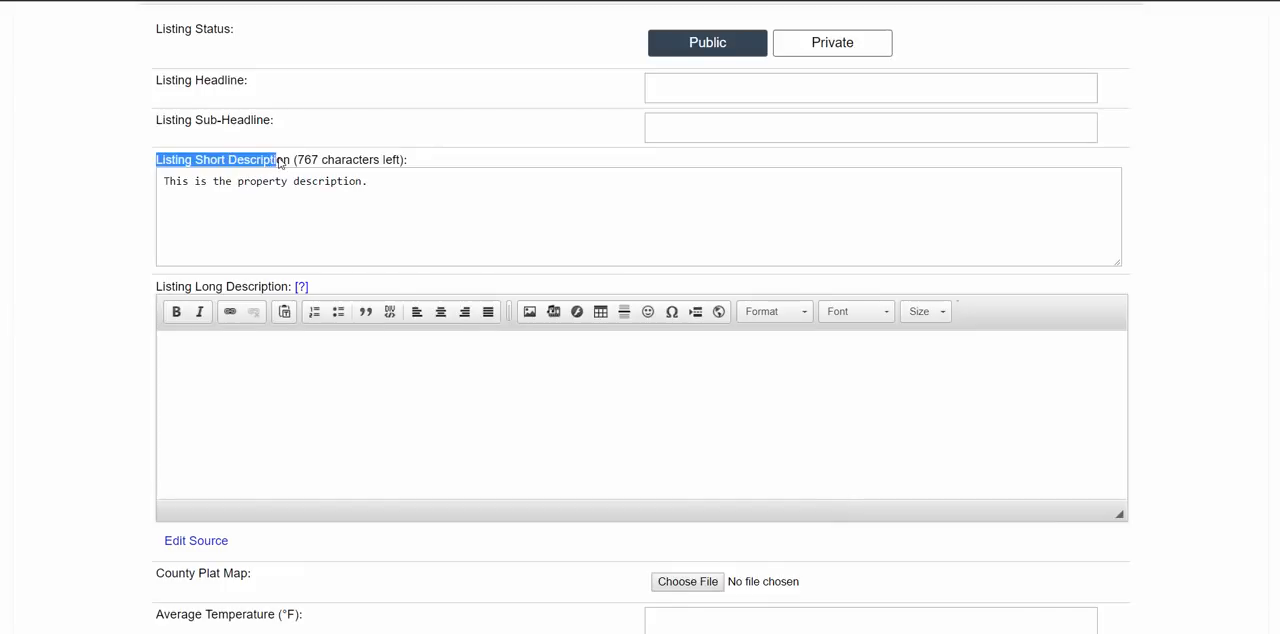
{"action": "left_click", "coordinate": [369, 162]}
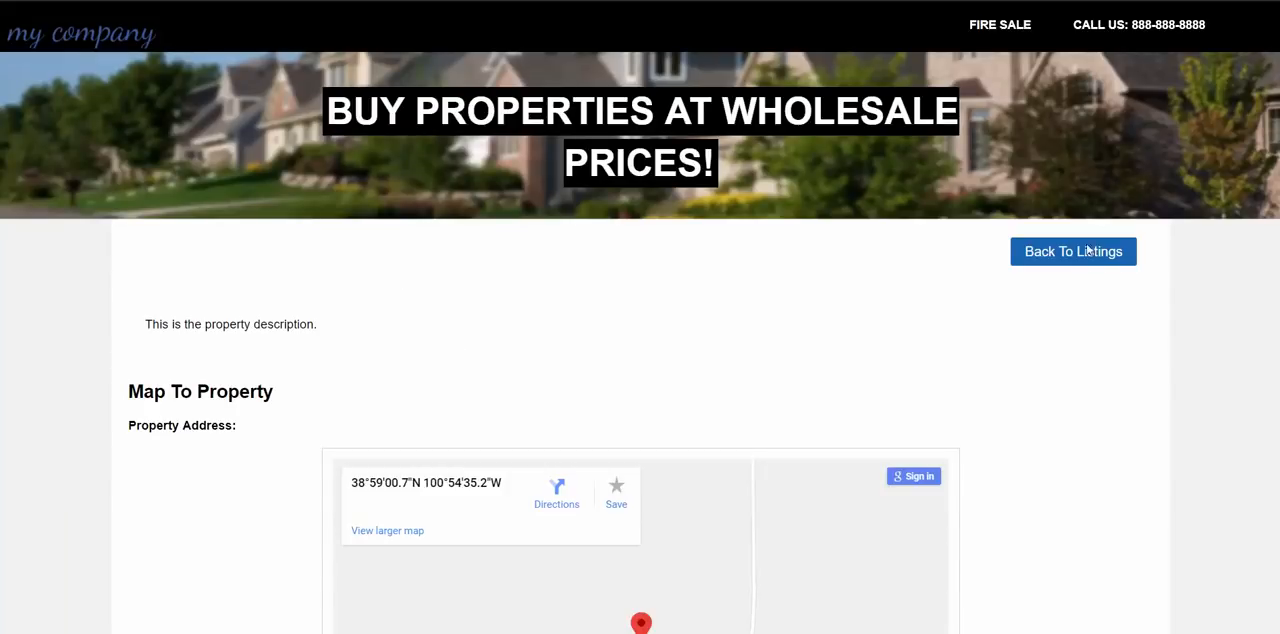
- Compare the summary and details page of the sold Live Oak property with the details page of the Duval County property
{"action": "left_click", "coordinate": [1071, 251]}
{"action": "scroll", "coordinate": [490, 242], "scroll_direction": "down", "scroll_amount": 3}
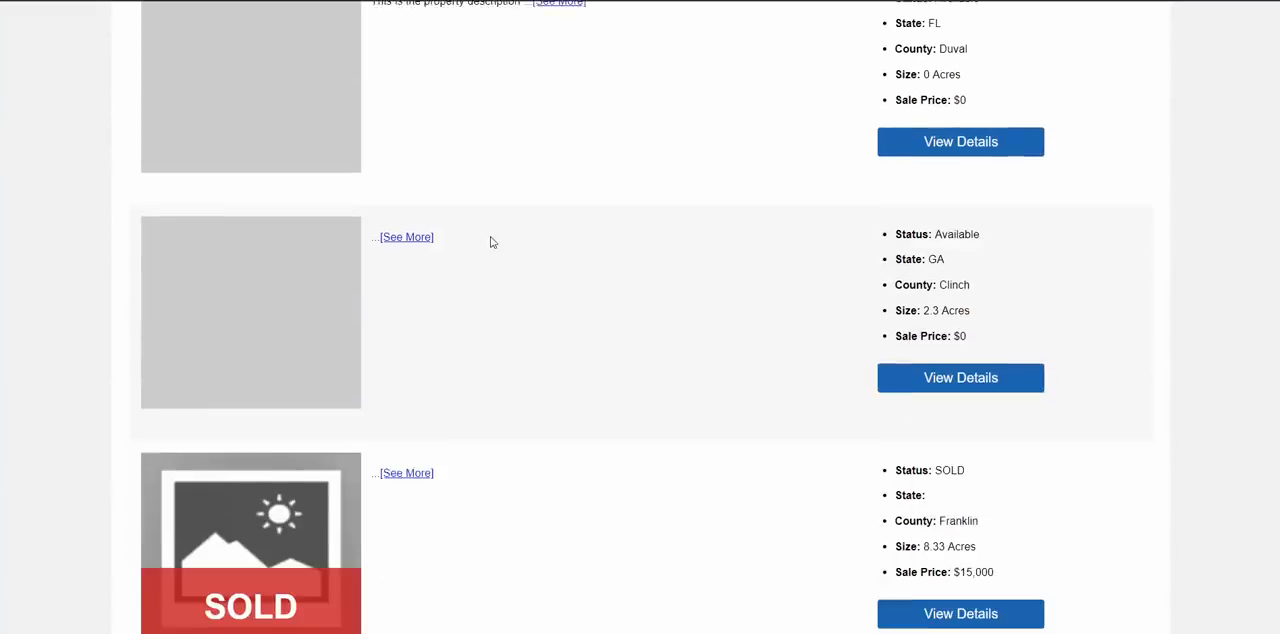
{"action": "scroll", "coordinate": [490, 242], "scroll_direction": "up", "scroll_amount": 3}
{"action": "scroll", "coordinate": [603, 240], "scroll_direction": "down", "scroll_amount": 10}
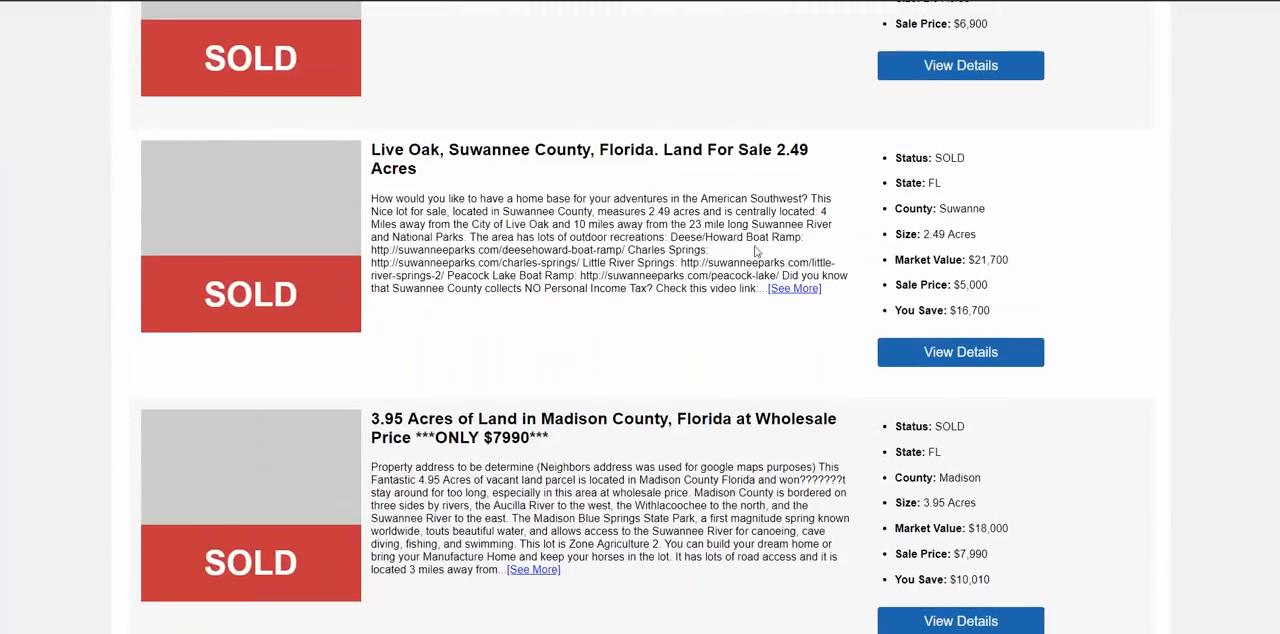
{"action": "left_click", "coordinate": [960, 352]}
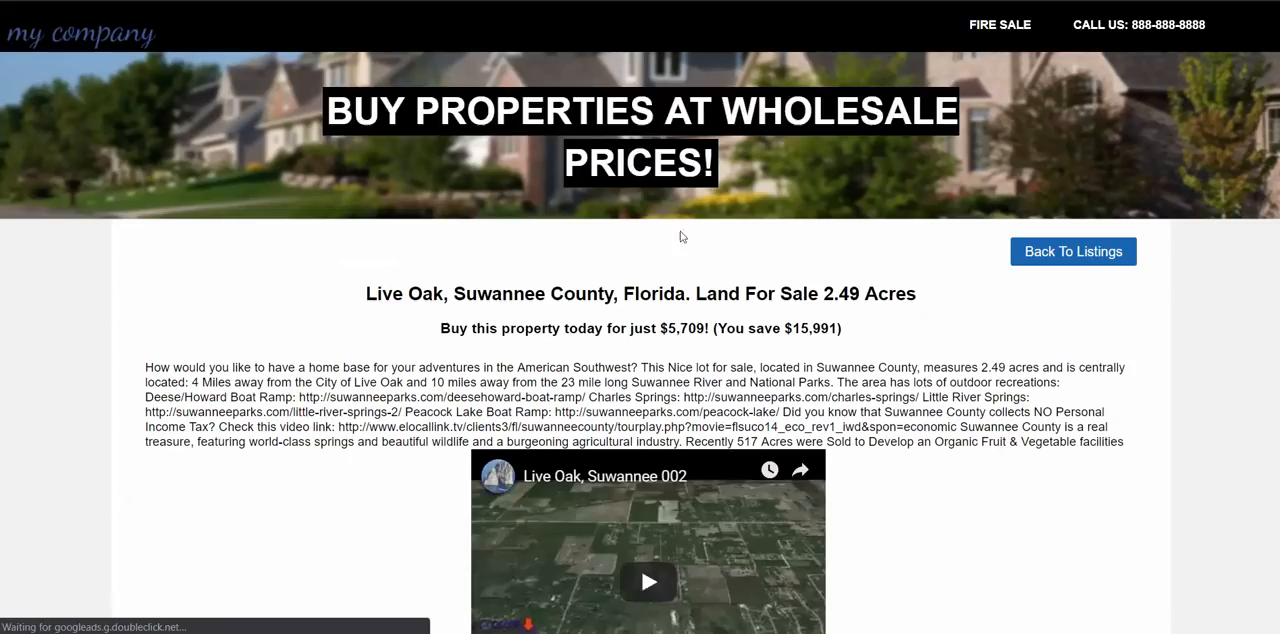
{"action": "key", "text": "alt+Left"}
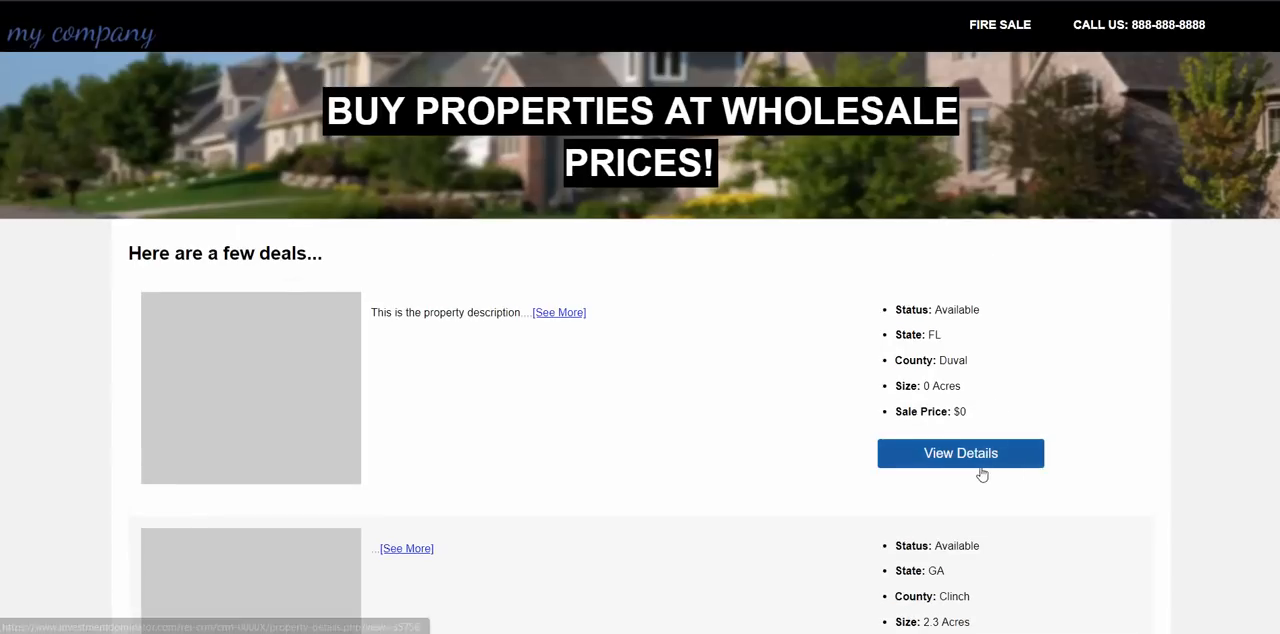
{"action": "left_click", "coordinate": [975, 458]}
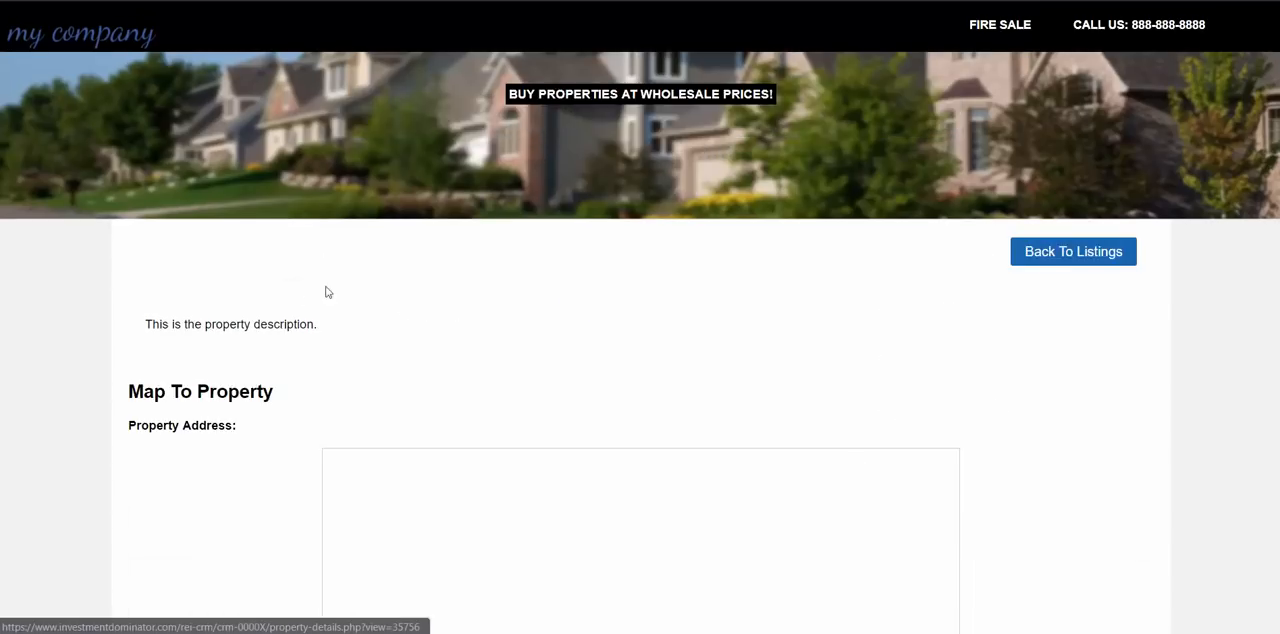
{"action": "scroll", "coordinate": [330, 330], "scroll_direction": "down", "scroll_amount": 3}
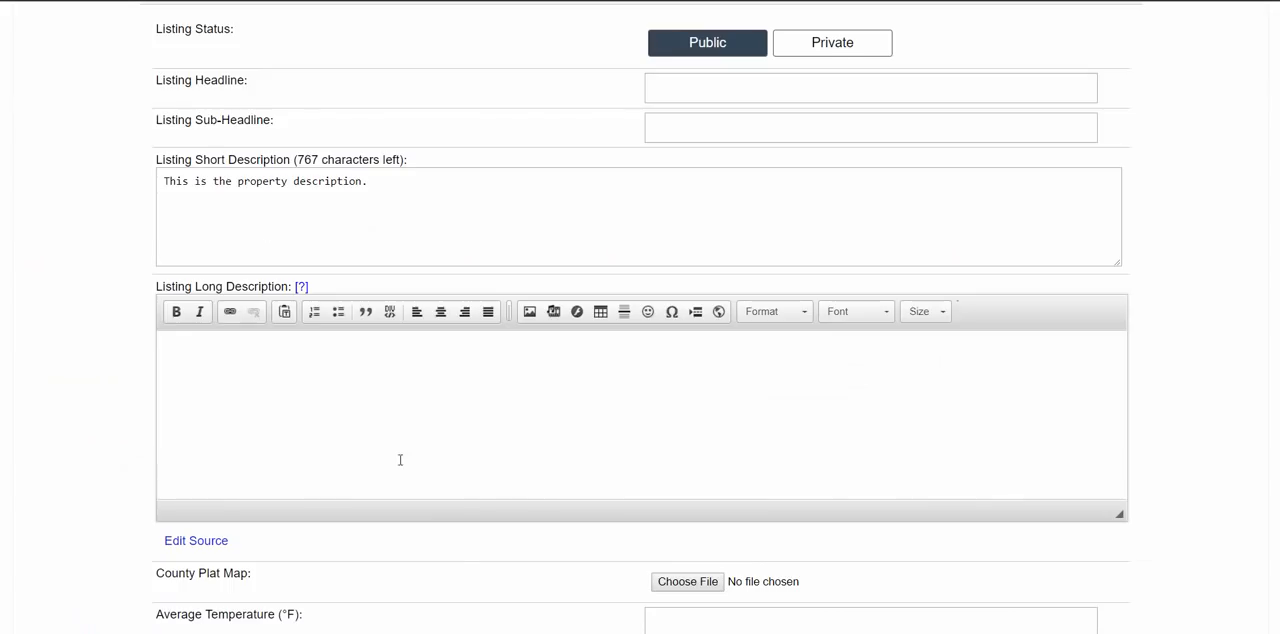
- Write the listing long description "This property is awesome..." followed by a bulleted list of reason 1, reason 2 and reason 3
{"action": "left_click", "coordinate": [227, 375]}
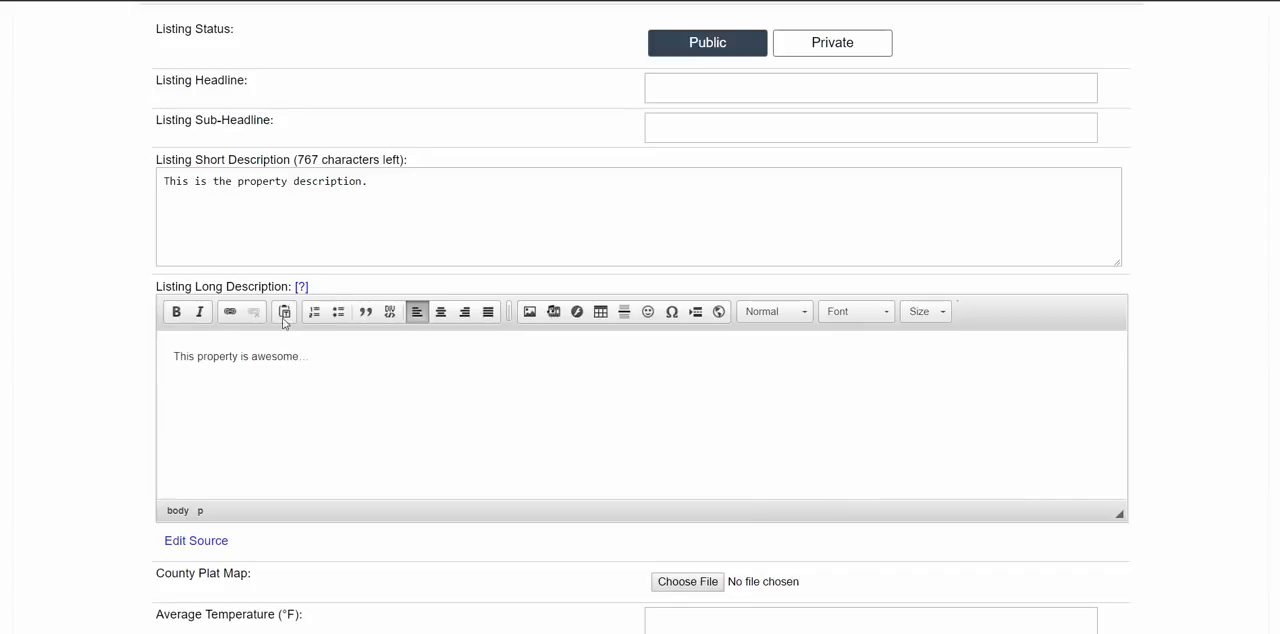
{"action": "left_click", "coordinate": [336, 314]}
{"action": "type", "text": "reason 3"}
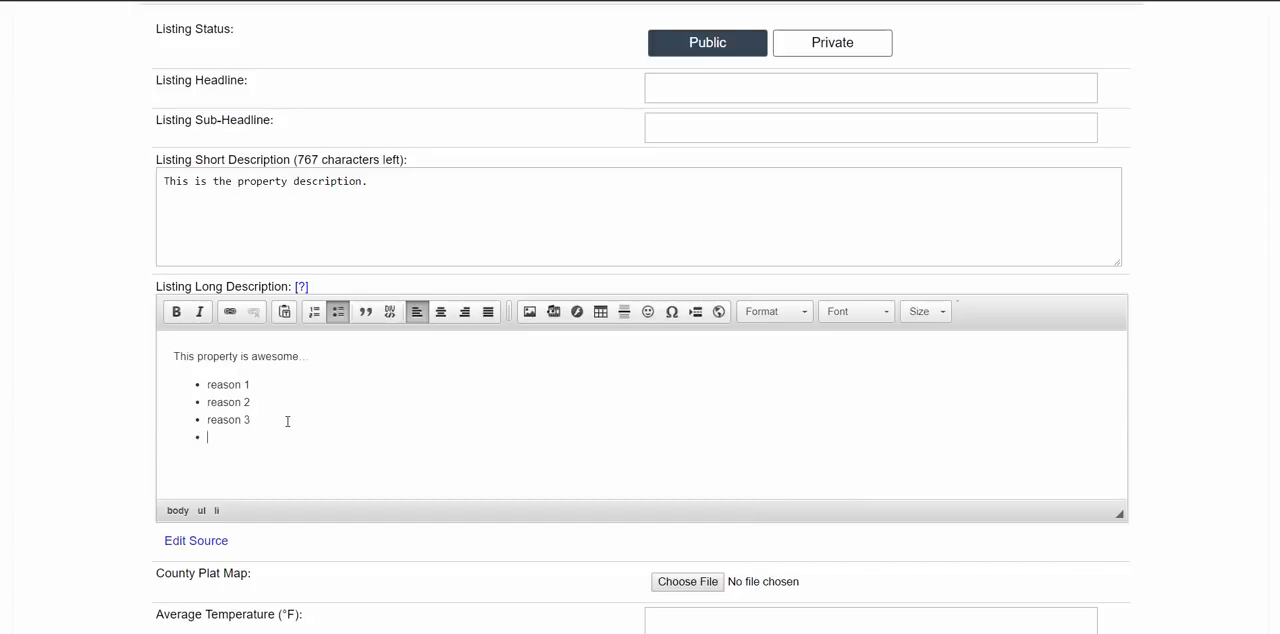
{"action": "key", "text": "Return"}
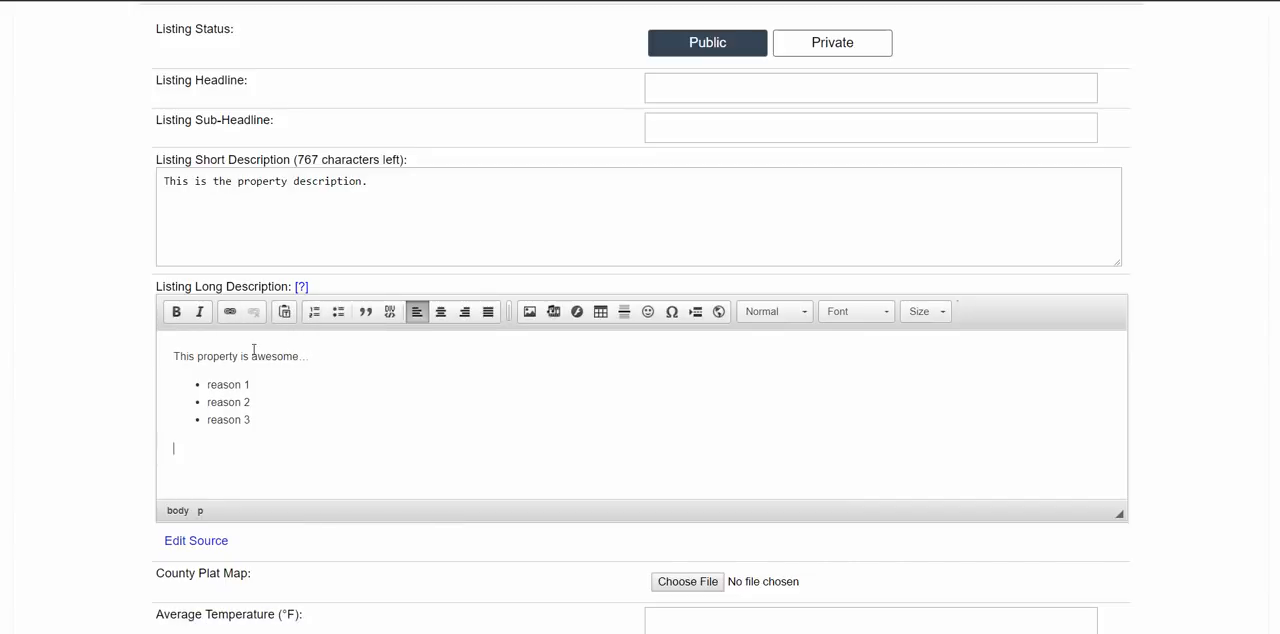
- Make "awesome..." bold in the listing long description and update the property record
{"action": "left_click_drag", "start_coordinate": [251, 356], "coordinate": [346, 356]}
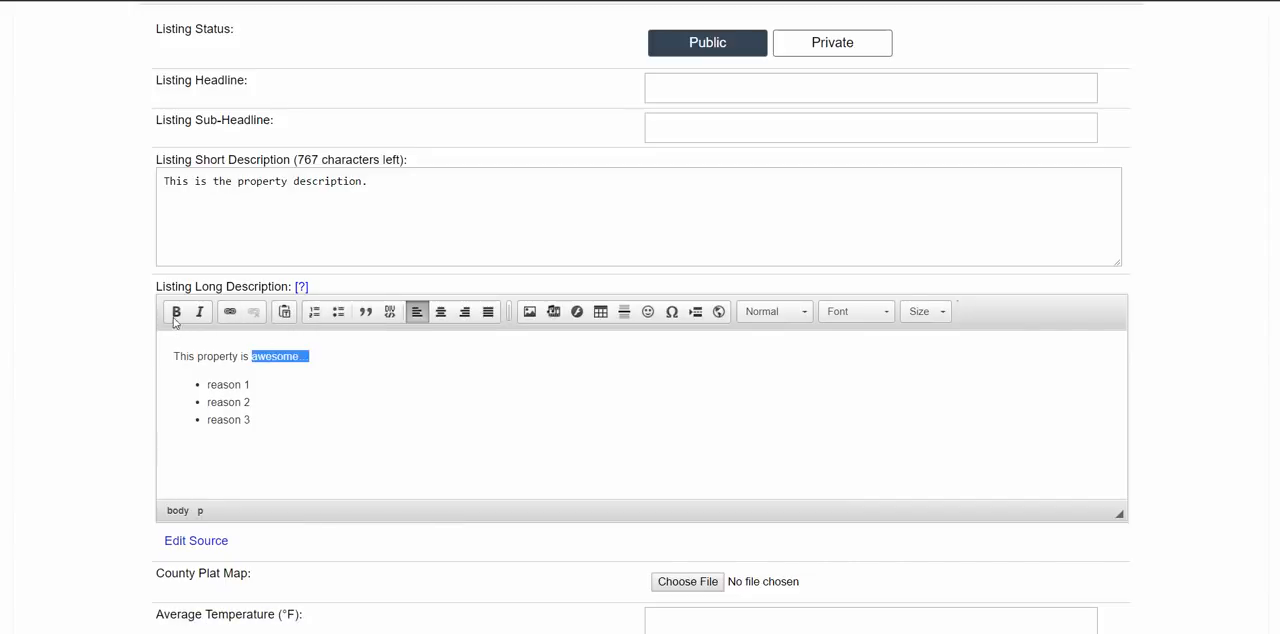
{"action": "left_click", "coordinate": [176, 311]}
{"action": "left_click", "coordinate": [280, 369]}
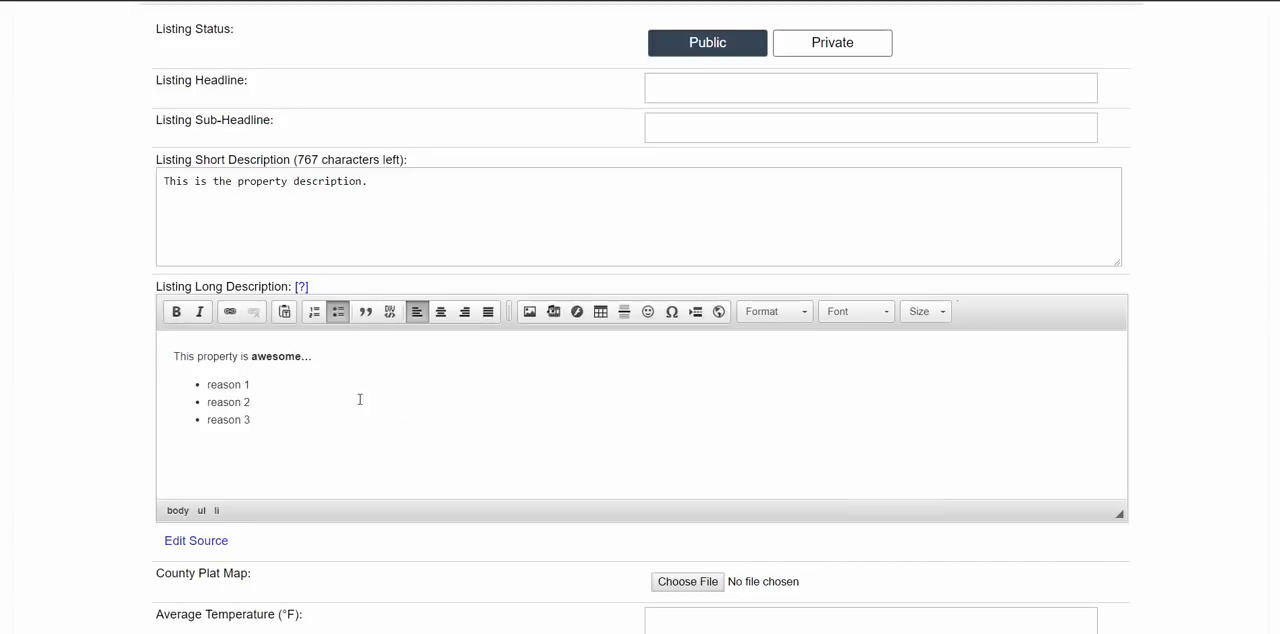
{"action": "scroll", "coordinate": [645, 382], "scroll_direction": "down", "scroll_amount": 1}
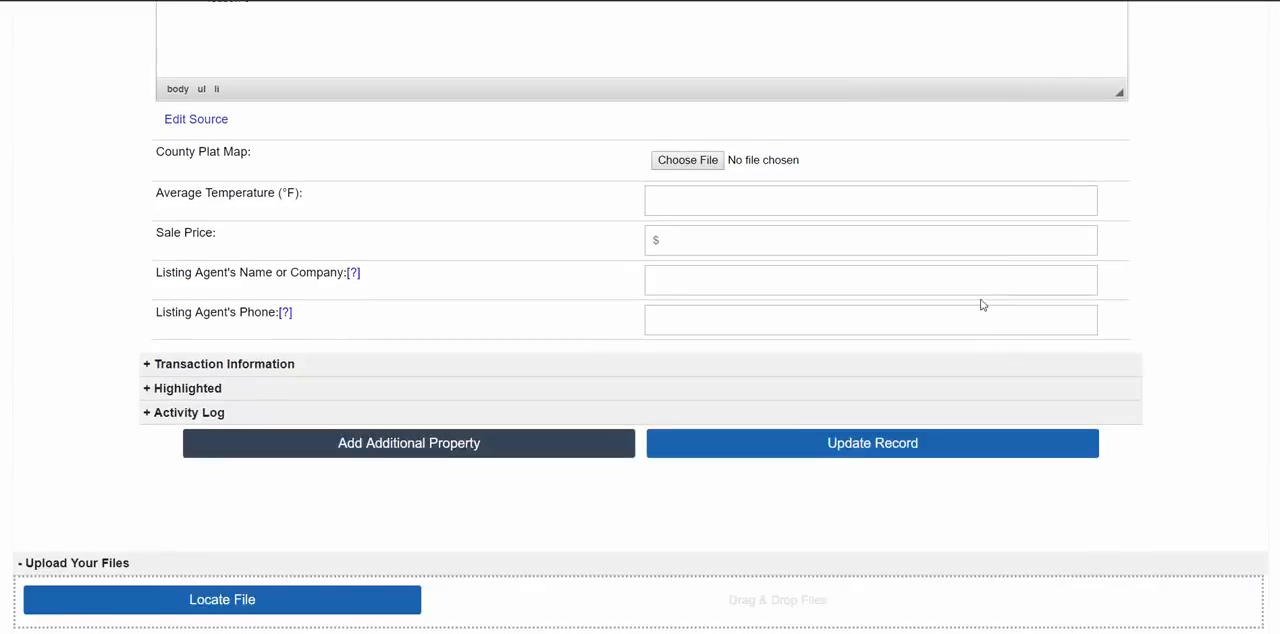
{"action": "scroll", "coordinate": [980, 303], "scroll_direction": "down", "scroll_amount": 5}
{"action": "left_click", "coordinate": [911, 293]}
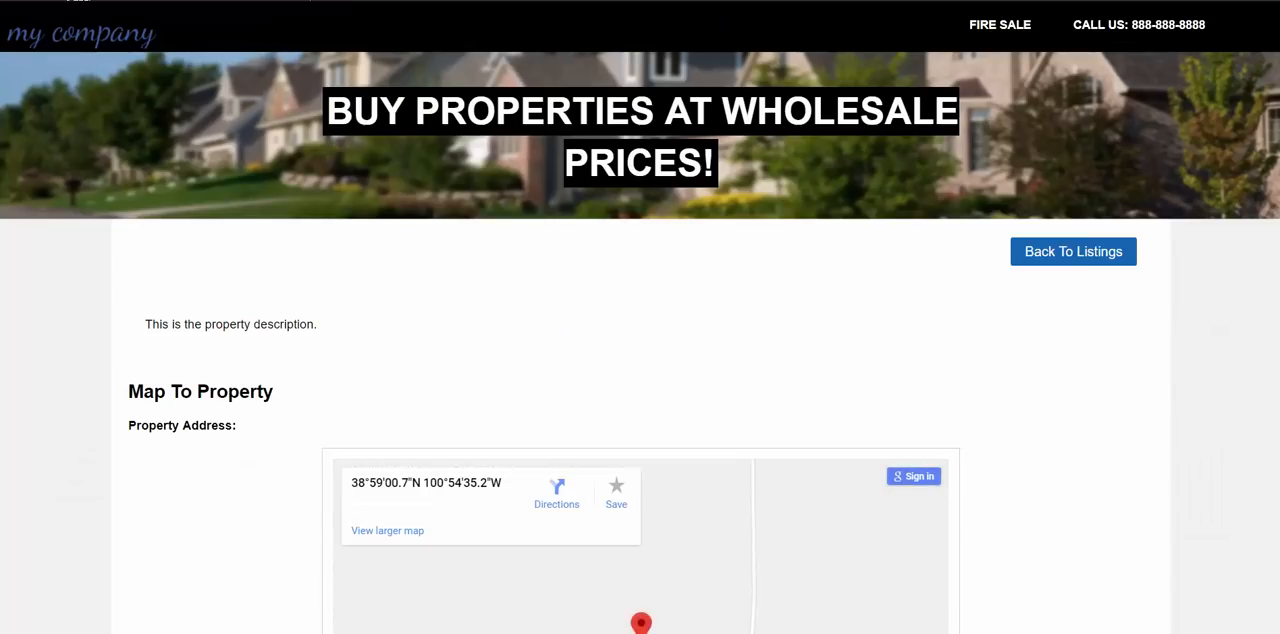
- Refresh the property's details page and review how the formatted long description appears above the map
{"action": "key", "text": "F5"}
{"action": "scroll", "coordinate": [214, 354], "scroll_direction": "down", "scroll_amount": 2}
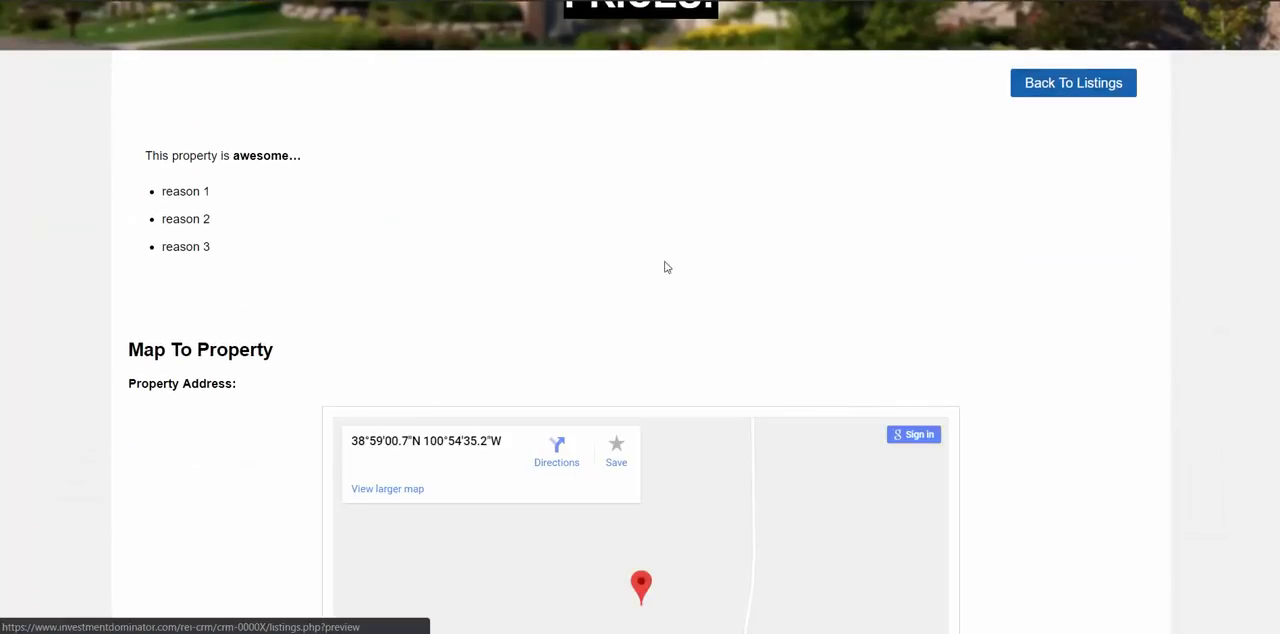
{"action": "scroll", "coordinate": [410, 352], "scroll_direction": "up", "scroll_amount": 2}
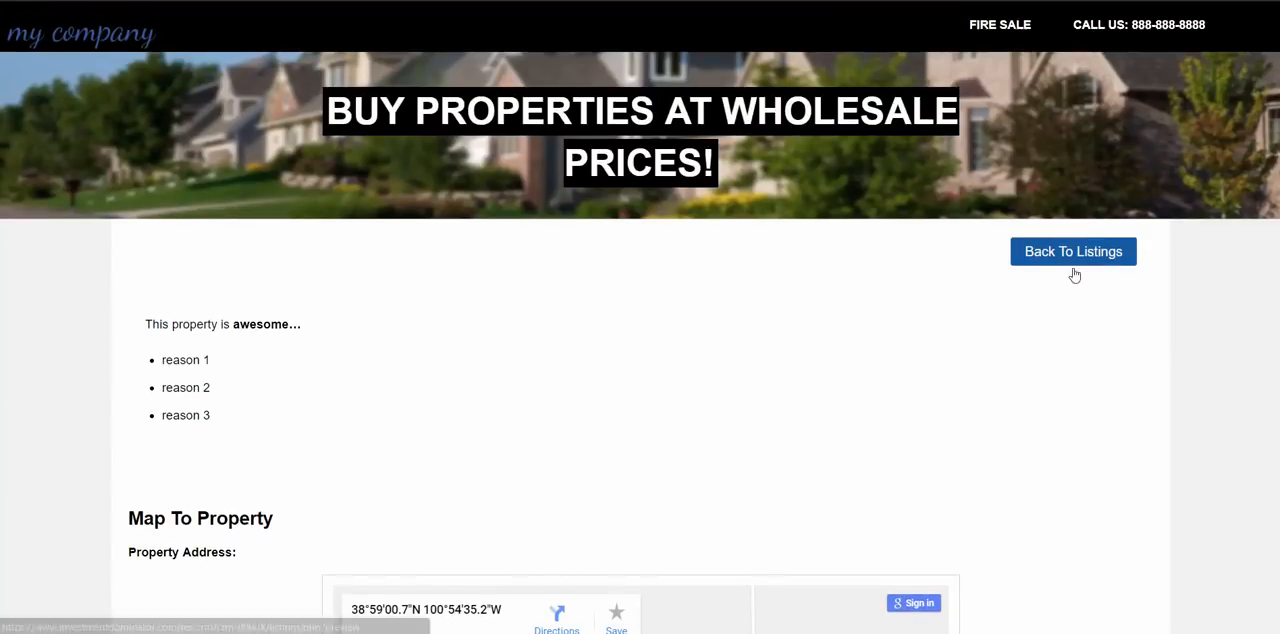
{"action": "mouse_move", "coordinate": [163, 324]}
{"action": "left_mouse_down"}
{"action": "mouse_move", "coordinate": [288, 449]}
{"action": "mouse_move", "coordinate": [158, 333]}
{"action": "left_mouse_up"}
{"action": "left_click", "coordinate": [159, 330]}
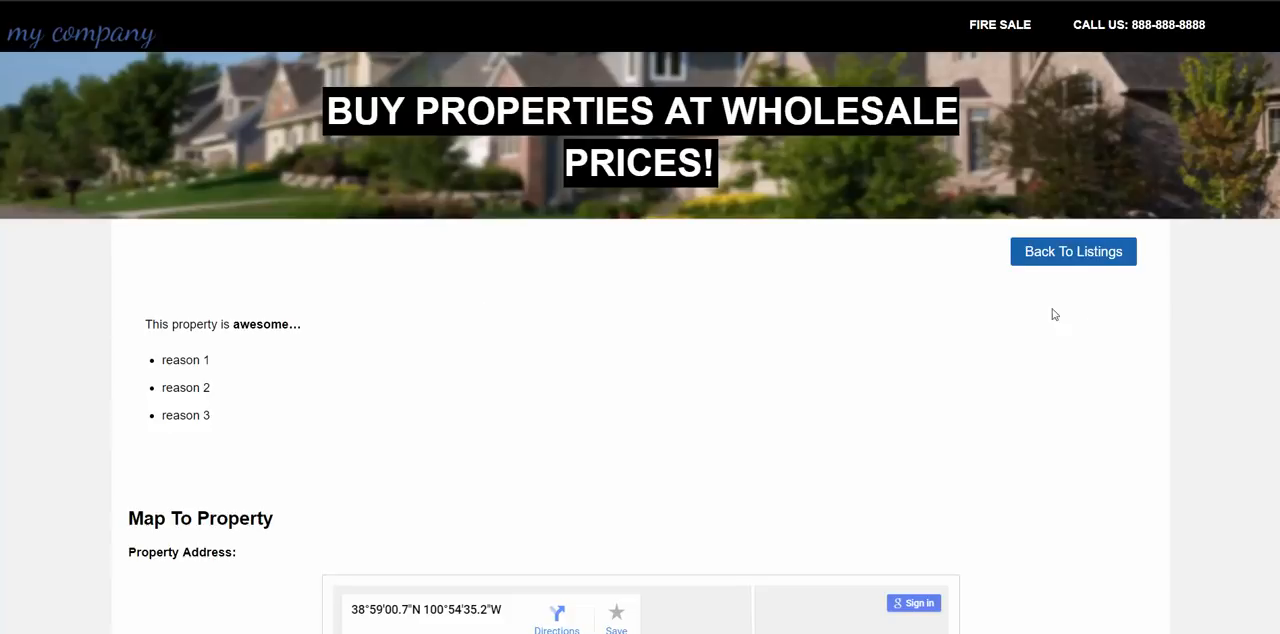
- Return to the listings to check the Duval County property's short description and compare it with its details page
{"action": "left_click", "coordinate": [1057, 253]}
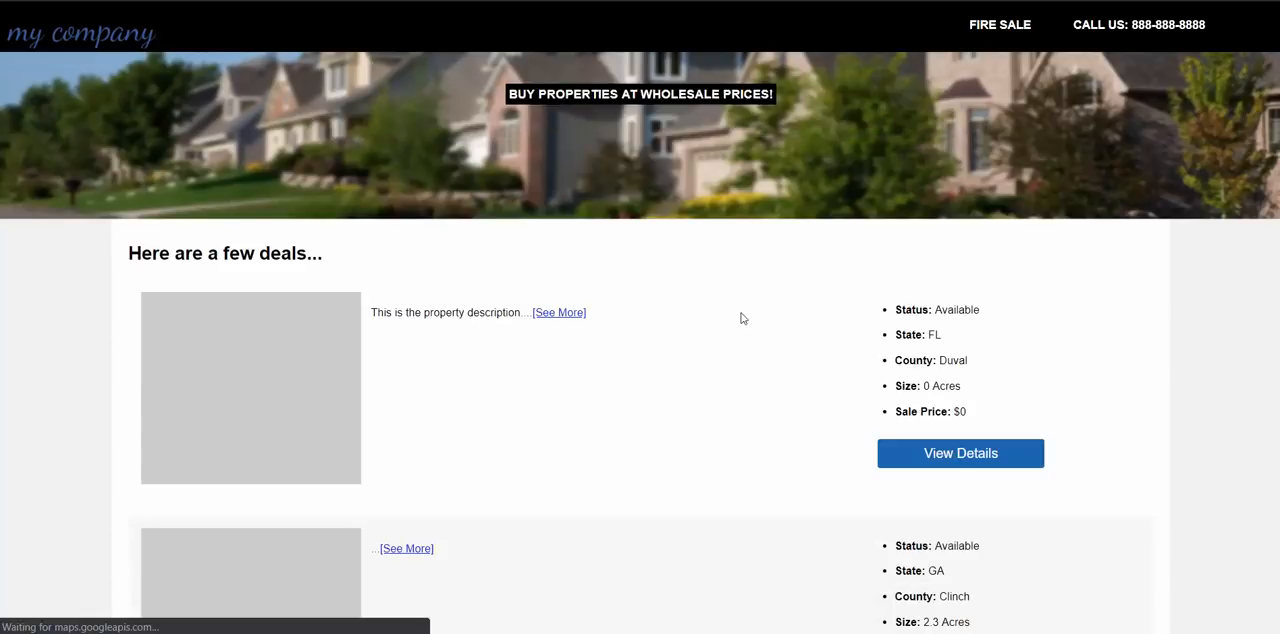
{"action": "left_click_drag", "start_coordinate": [386, 314], "coordinate": [466, 316]}
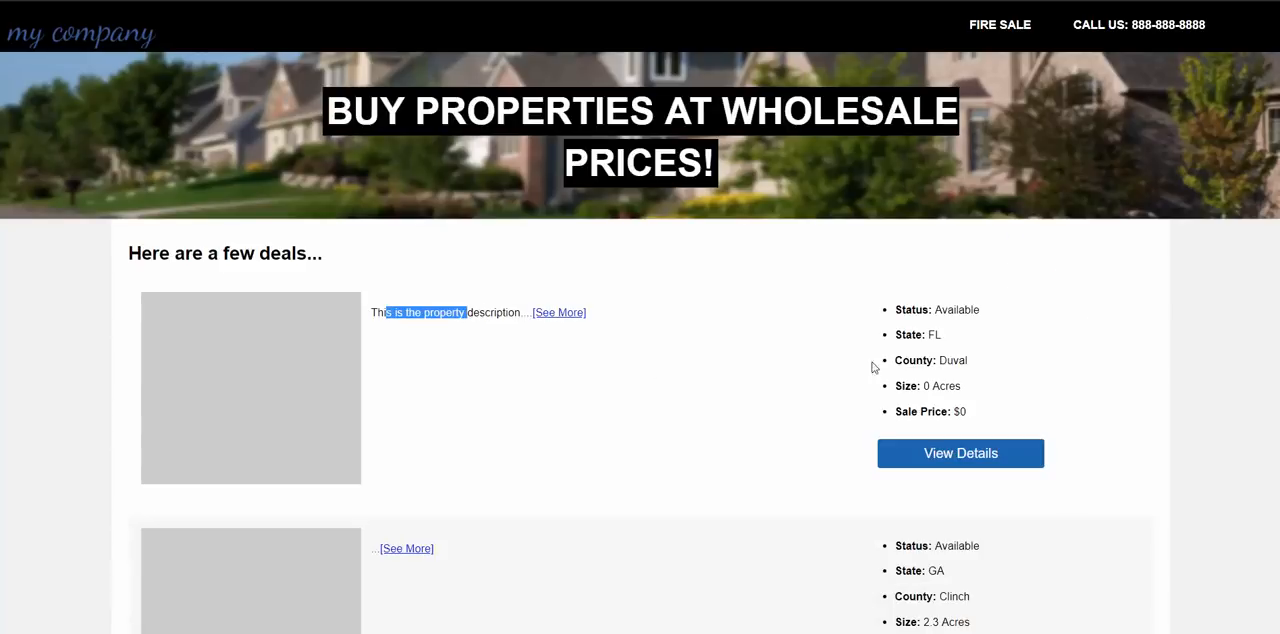
{"action": "left_click", "coordinate": [937, 454]}
{"action": "scroll", "coordinate": [277, 428], "scroll_direction": "down", "scroll_amount": 4}
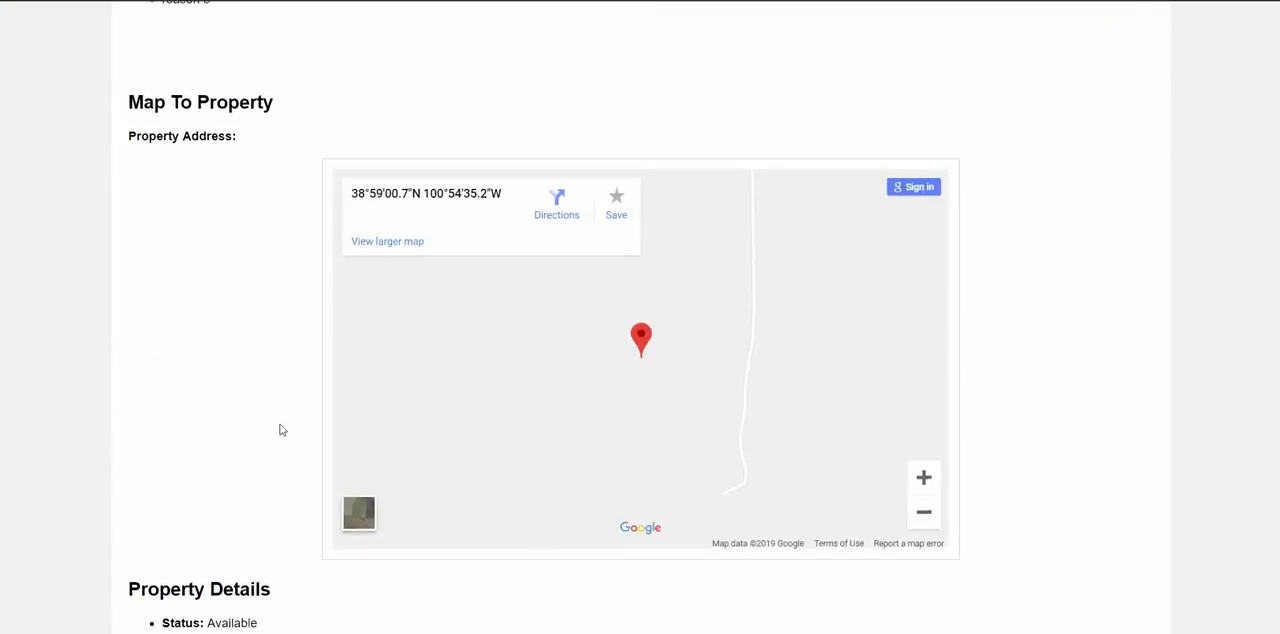
{"action": "scroll", "coordinate": [277, 428], "scroll_direction": "up", "scroll_amount": 4}
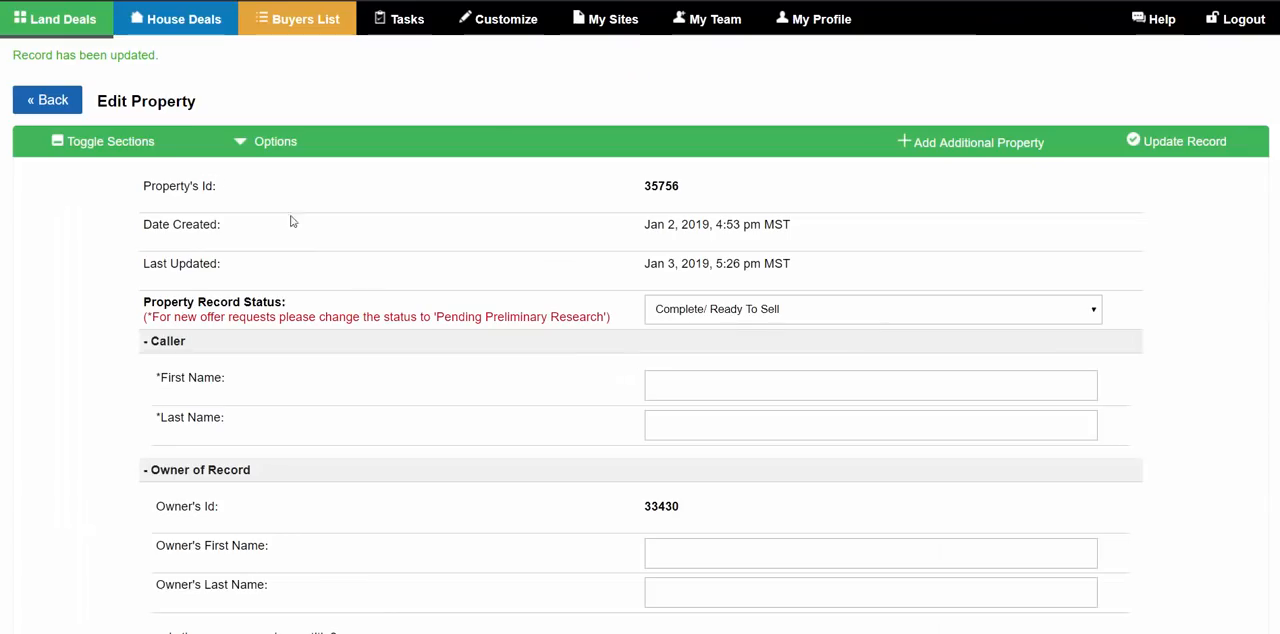
- Collapse the updated record's sections and reopen Property Listing to review the Listing Long Description editor and its help marker
{"action": "left_click", "coordinate": [116, 147]}
{"action": "scroll", "coordinate": [240, 420], "scroll_direction": "down", "scroll_amount": 3}
{"action": "double_click", "coordinate": [178, 257]}
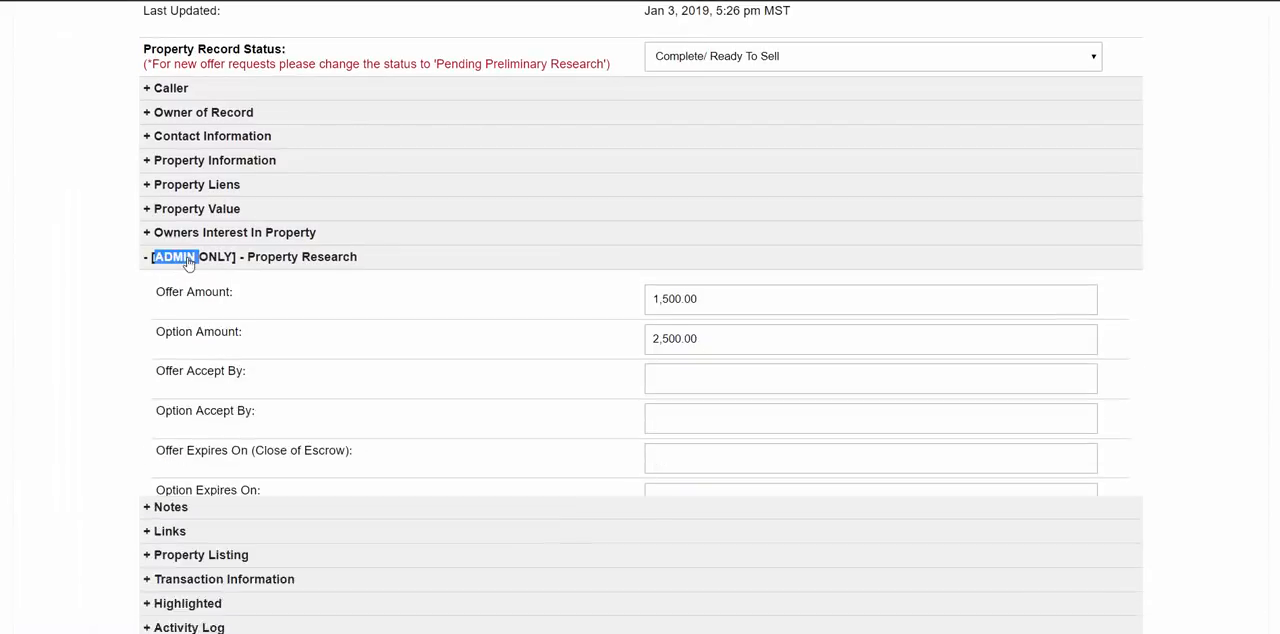
{"action": "left_click", "coordinate": [205, 331]}
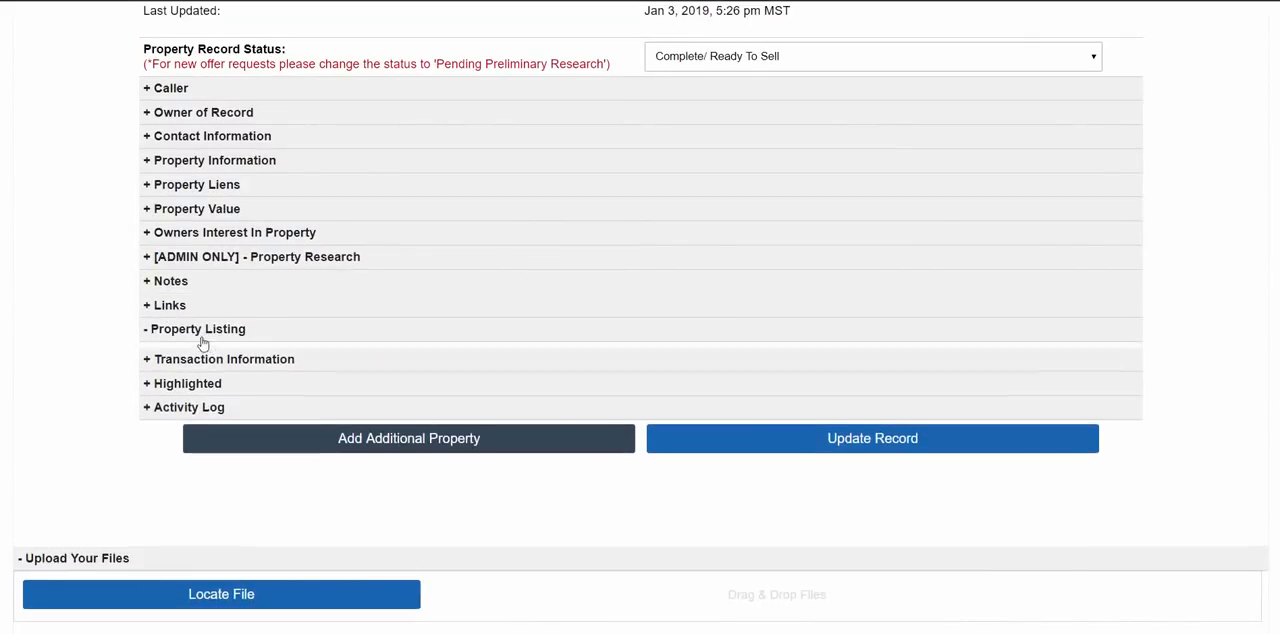
{"action": "scroll", "coordinate": [206, 337], "scroll_direction": "down", "scroll_amount": 3}
{"action": "scroll", "coordinate": [220, 390], "scroll_direction": "down", "scroll_amount": 2}
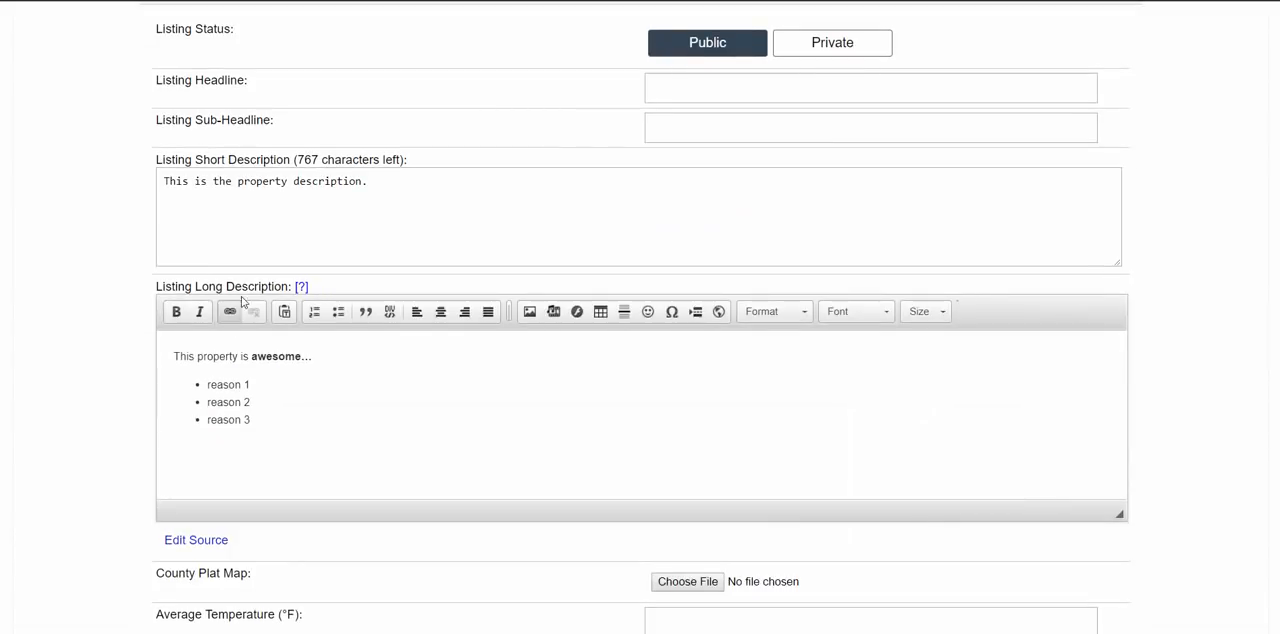
{"action": "mouse_move", "coordinate": [298, 296]}
{"action": "scroll", "coordinate": [289, 351], "scroll_direction": "down", "scroll_amount": 2}
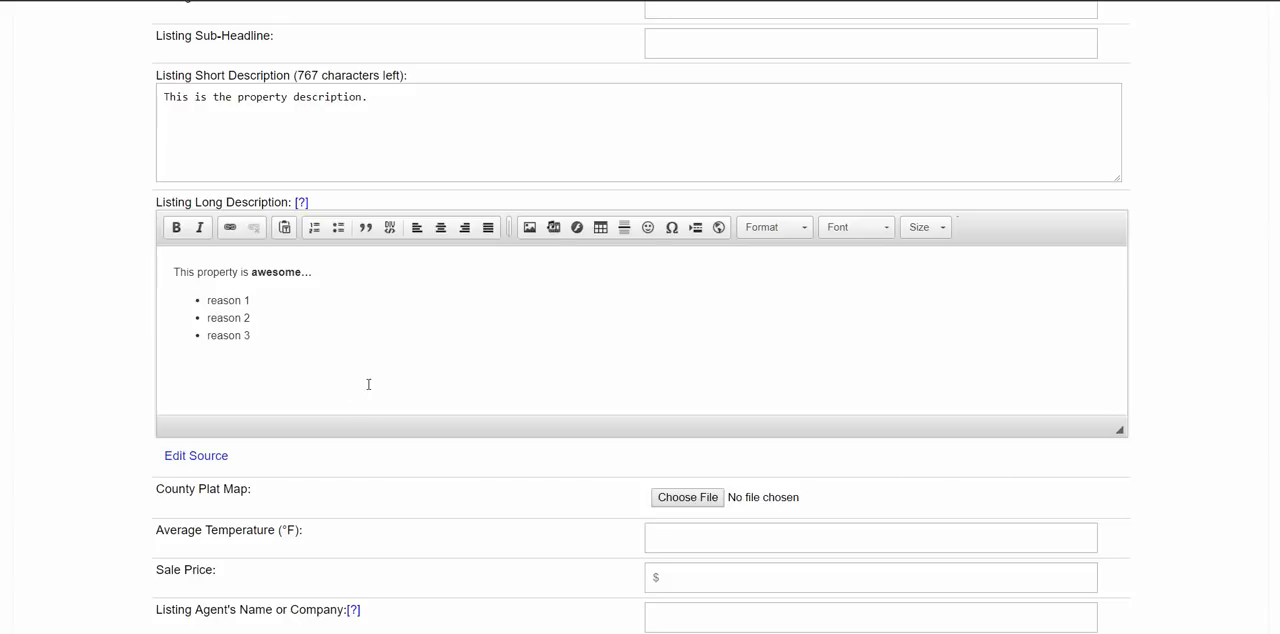
- View the long description's HTML source, accepting the source-editing warning, and return to the design view
{"action": "left_click", "coordinate": [303, 315]}
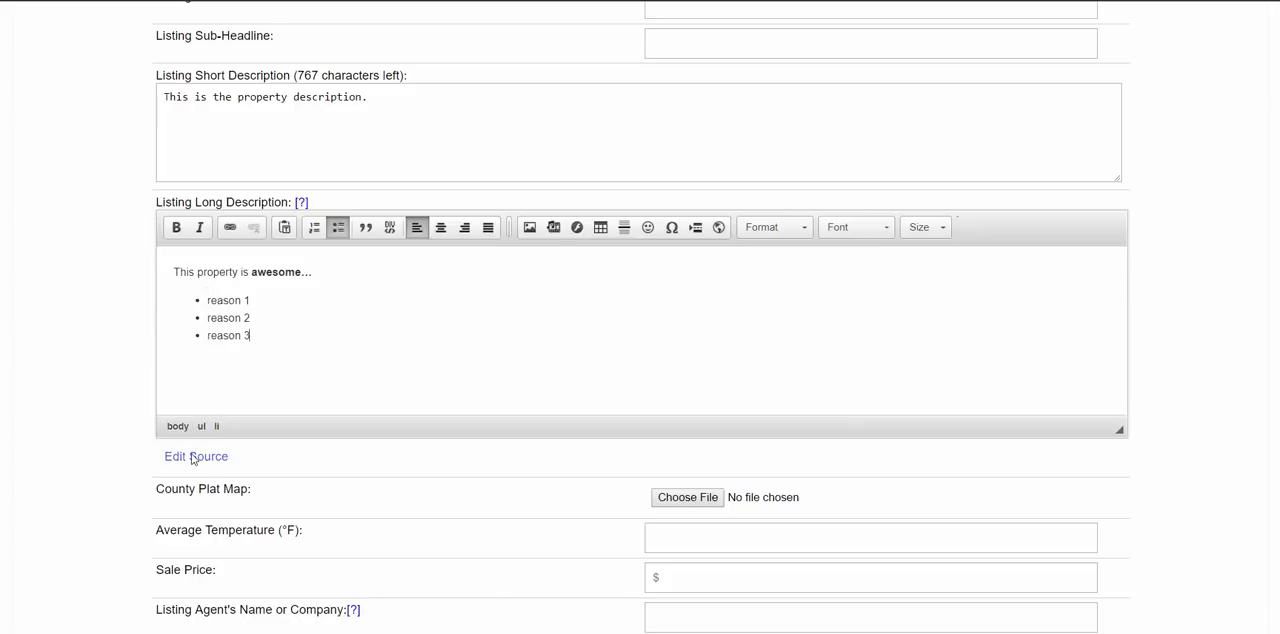
{"action": "scroll", "coordinate": [202, 449], "scroll_direction": "down", "scroll_amount": 1}
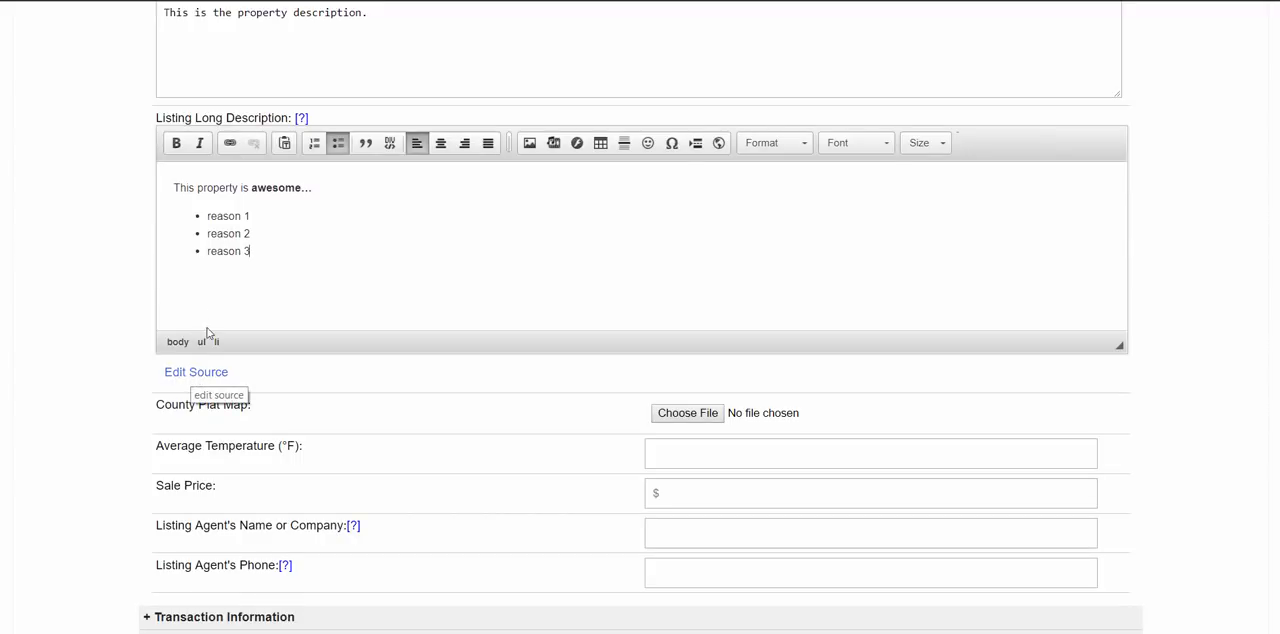
{"action": "left_click", "coordinate": [196, 372]}
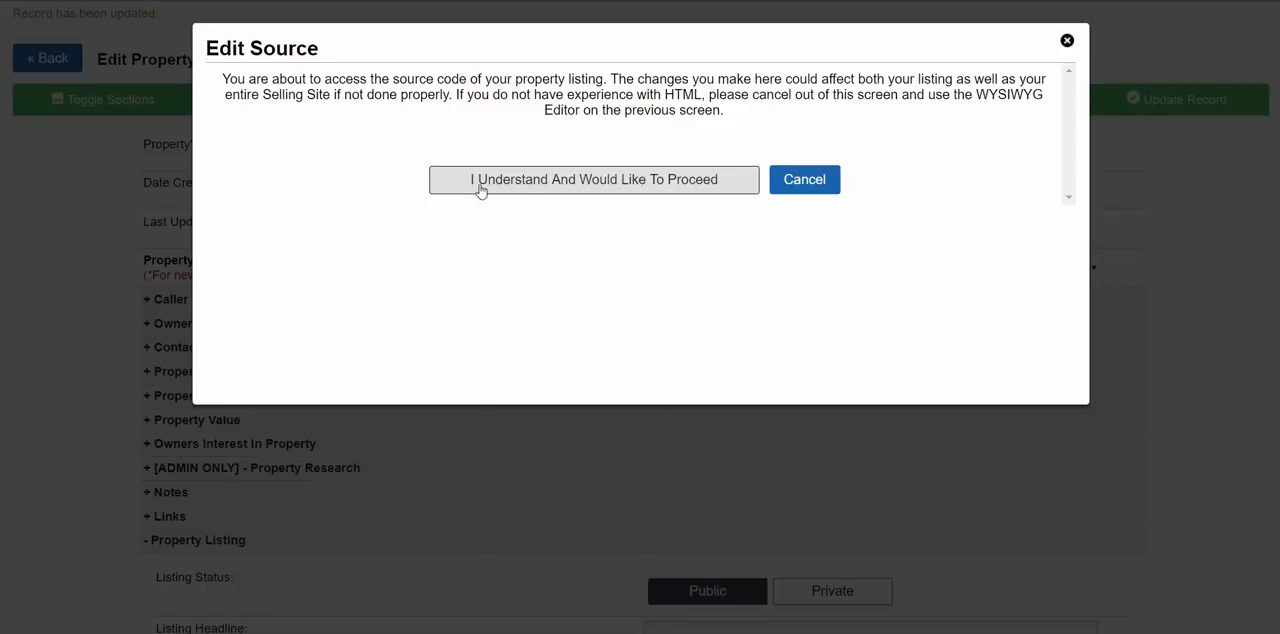
{"action": "left_click", "coordinate": [659, 187]}
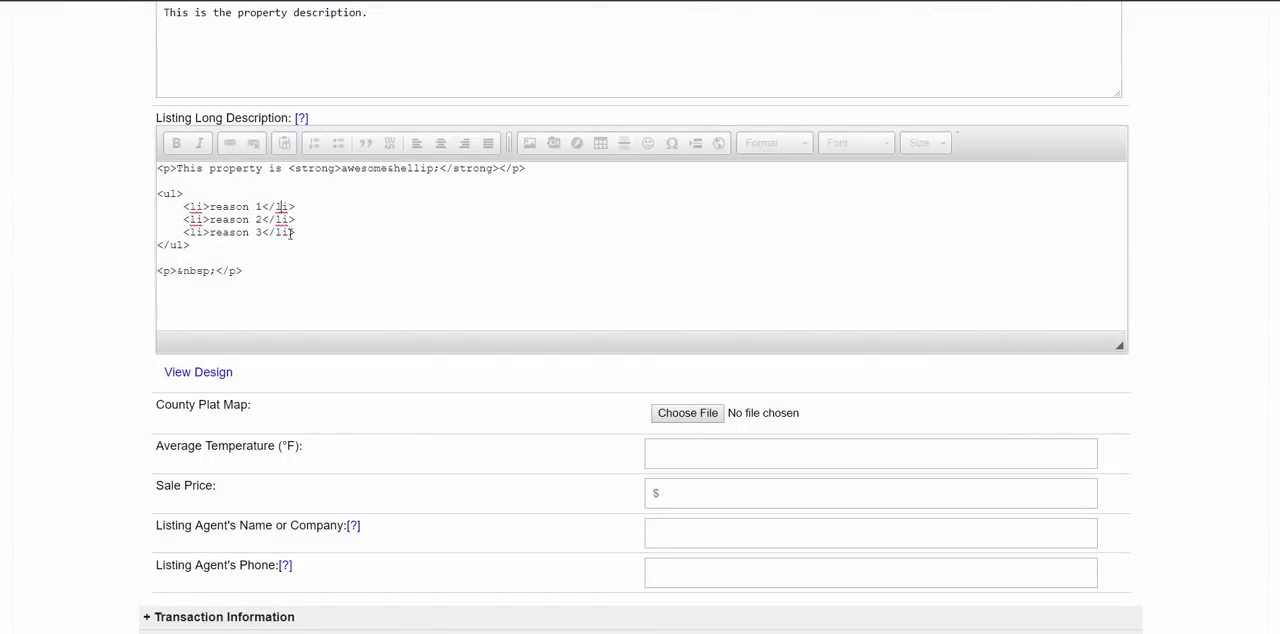
{"action": "left_click", "coordinate": [288, 256]}
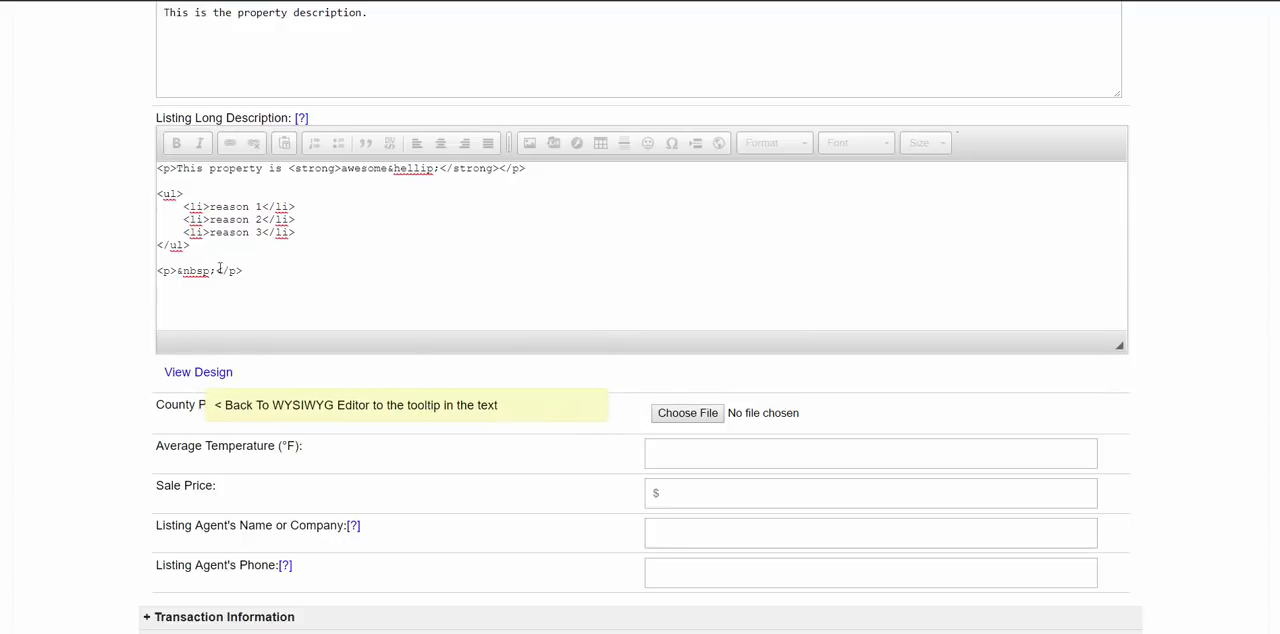
{"action": "left_click", "coordinate": [176, 376]}
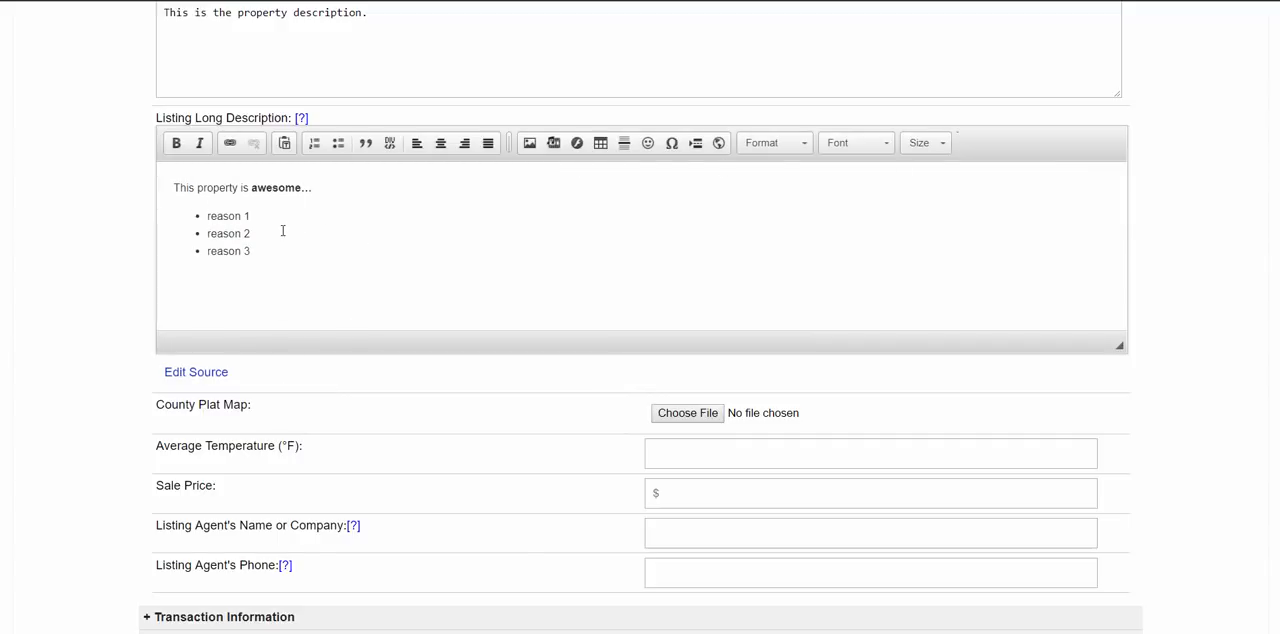
- Try font sizes 10 and 14 on "awesome..." in the long description and apply a much larger size to it
{"action": "left_click_drag", "start_coordinate": [312, 188], "coordinate": [249, 187]}
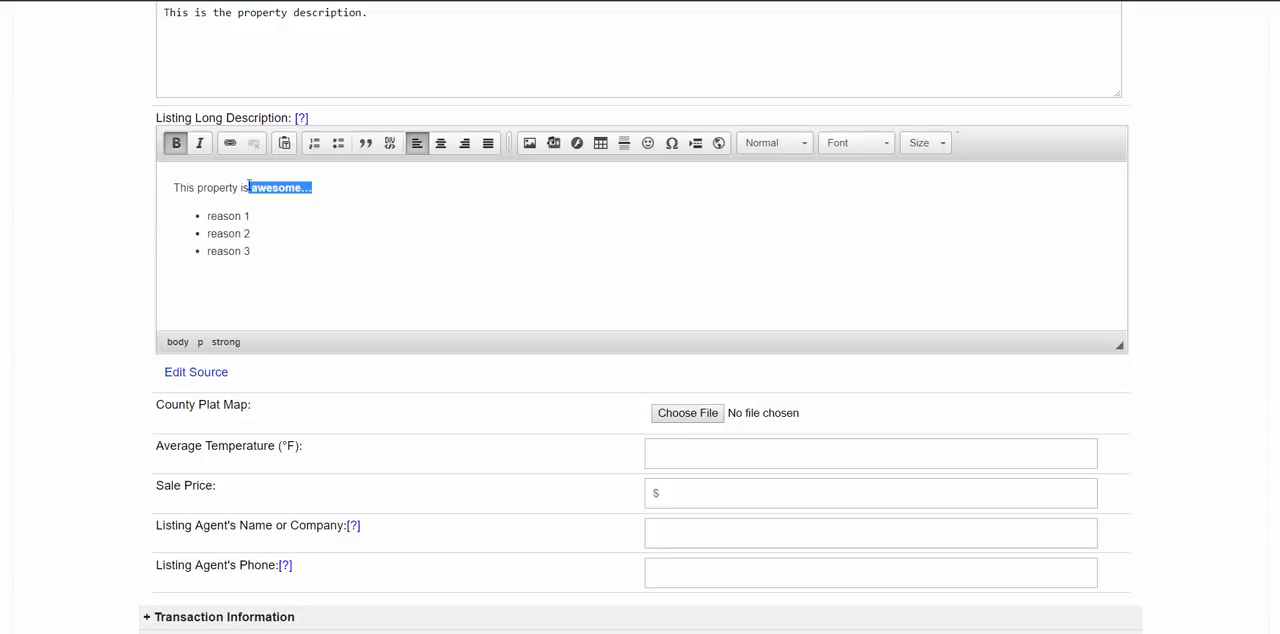
{"action": "left_click", "coordinate": [846, 145]}
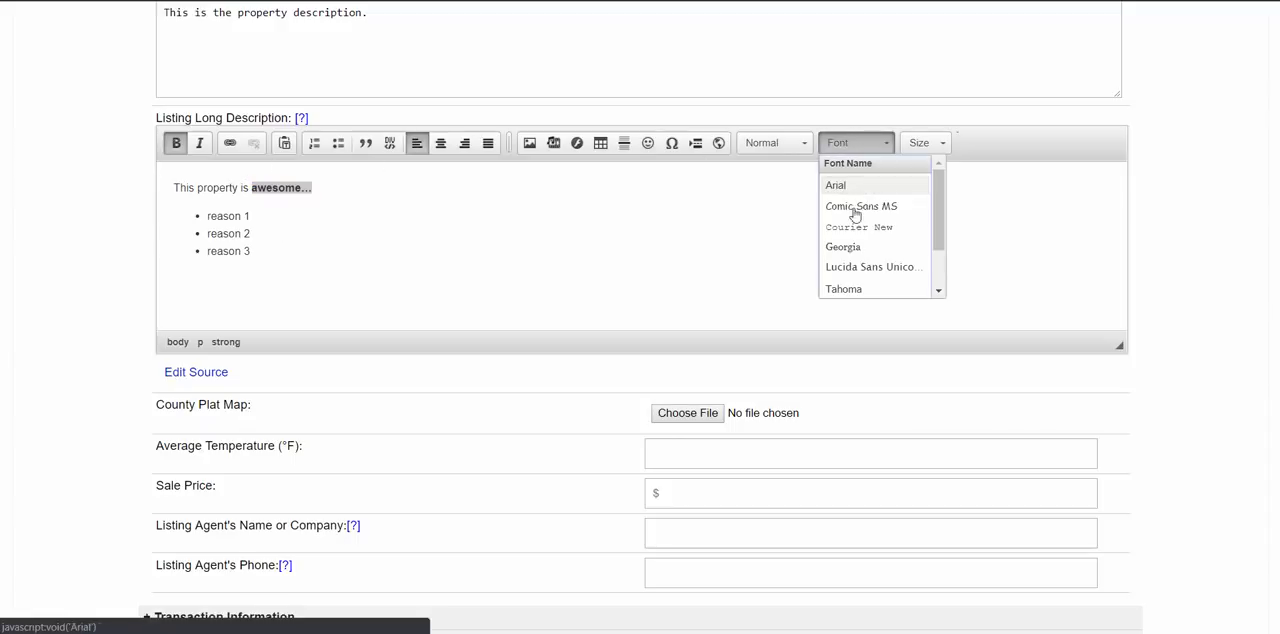
{"action": "left_click", "coordinate": [921, 143]}
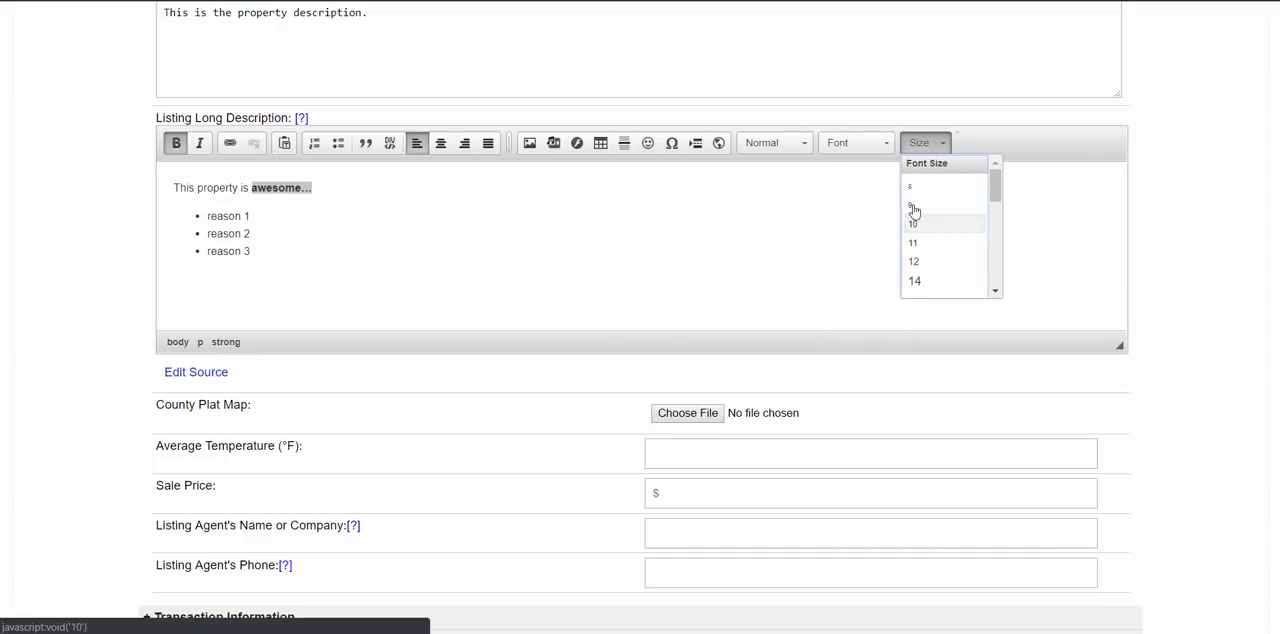
{"action": "left_click", "coordinate": [950, 224]}
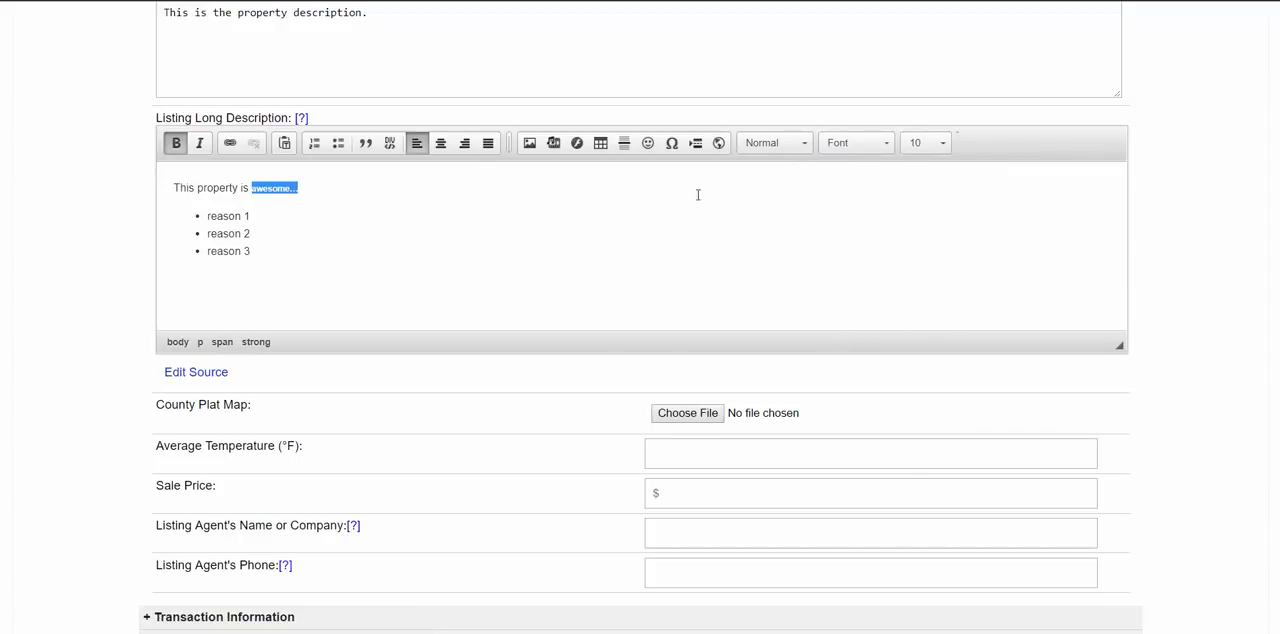
{"action": "left_click", "coordinate": [921, 143]}
{"action": "left_click", "coordinate": [916, 279]}
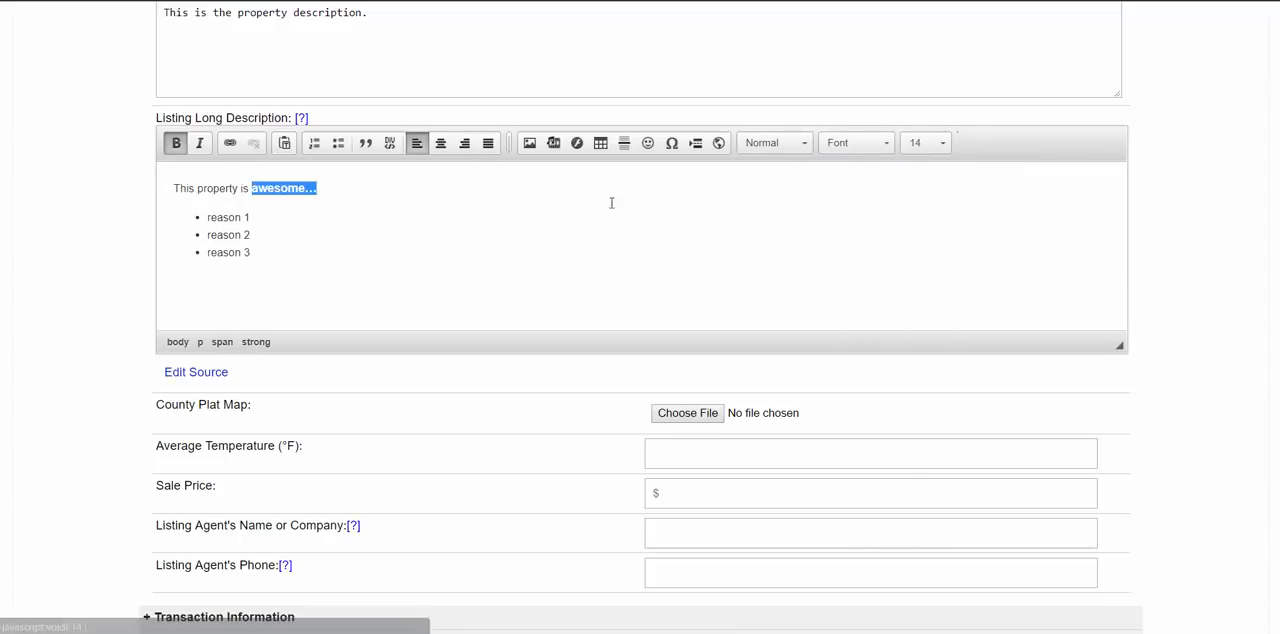
{"action": "left_click", "coordinate": [925, 143]}
{"action": "scroll", "coordinate": [949, 291], "scroll_direction": "down", "scroll_amount": 5}
{"action": "left_click", "coordinate": [940, 280]}
{"action": "left_click", "coordinate": [837, 277]}
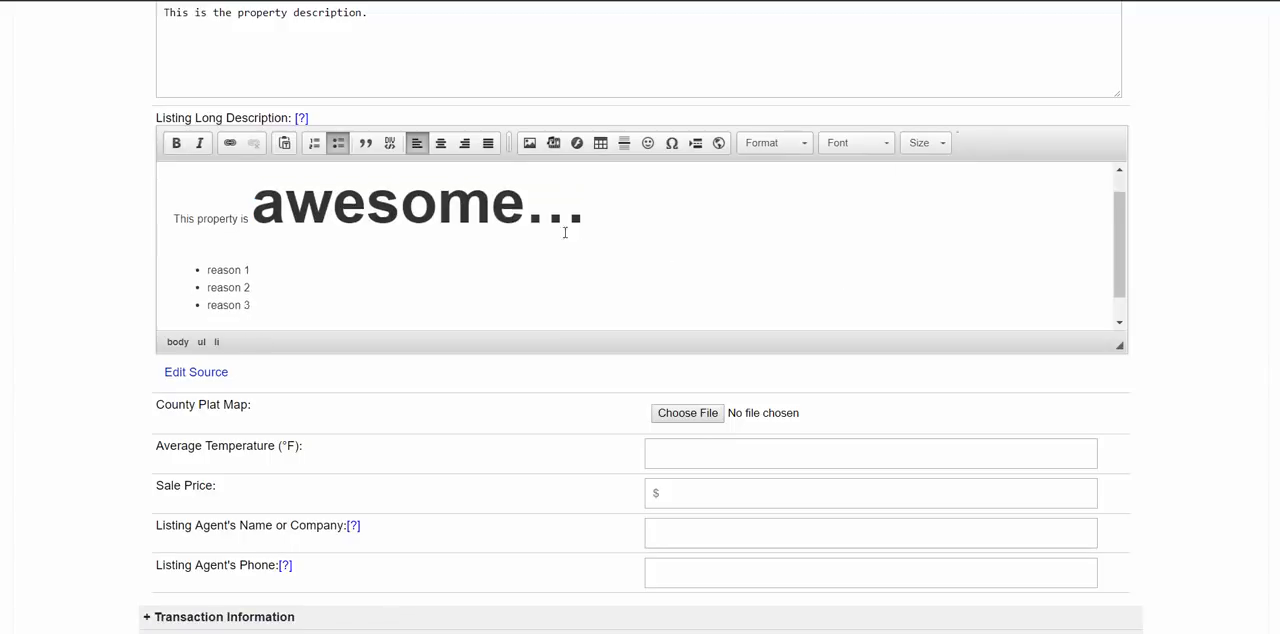
- Look over the remaining Property Listing fields and update the record with the enlarged description text, collapsing its sections
{"action": "scroll", "coordinate": [514, 154], "scroll_direction": "down", "scroll_amount": 3}
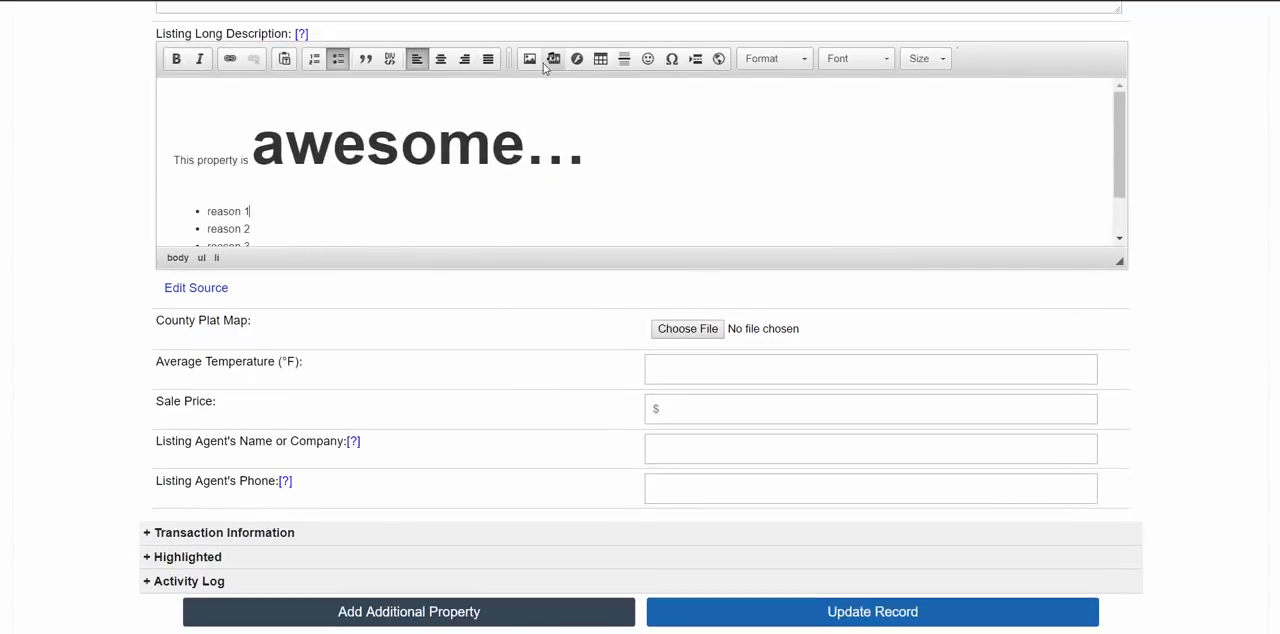
{"action": "scroll", "coordinate": [623, 151], "scroll_direction": "down", "scroll_amount": 5}
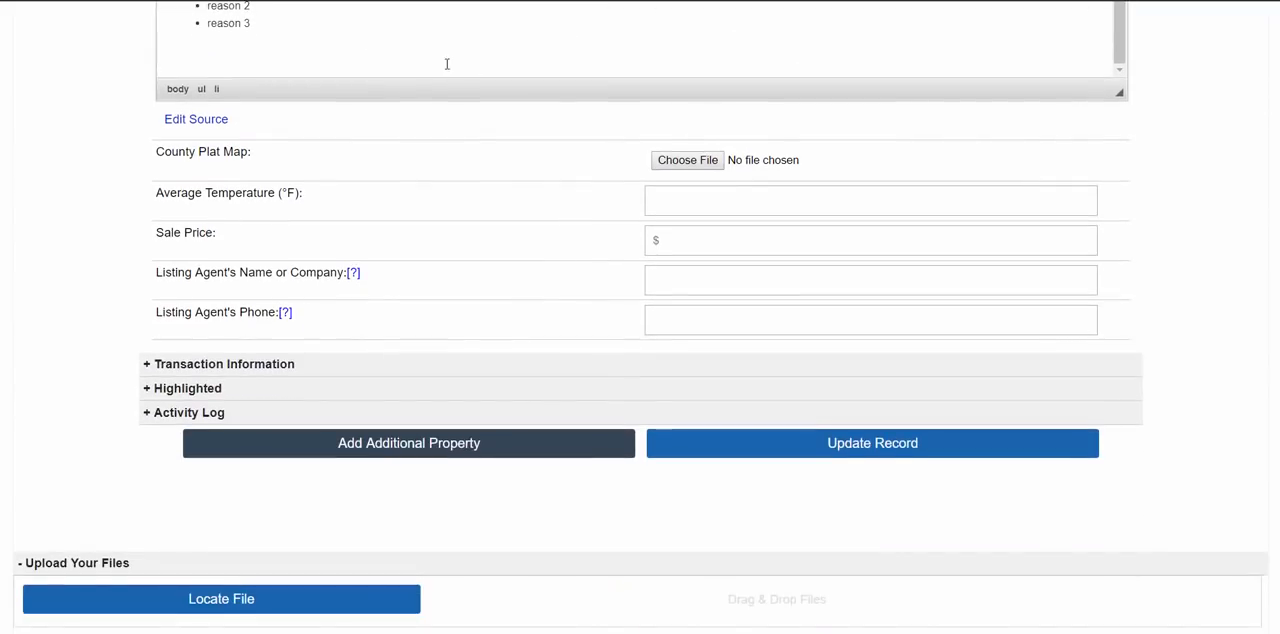
{"action": "scroll", "coordinate": [446, 63], "scroll_direction": "up", "scroll_amount": 4}
{"action": "scroll", "coordinate": [252, 174], "scroll_direction": "up", "scroll_amount": 6}
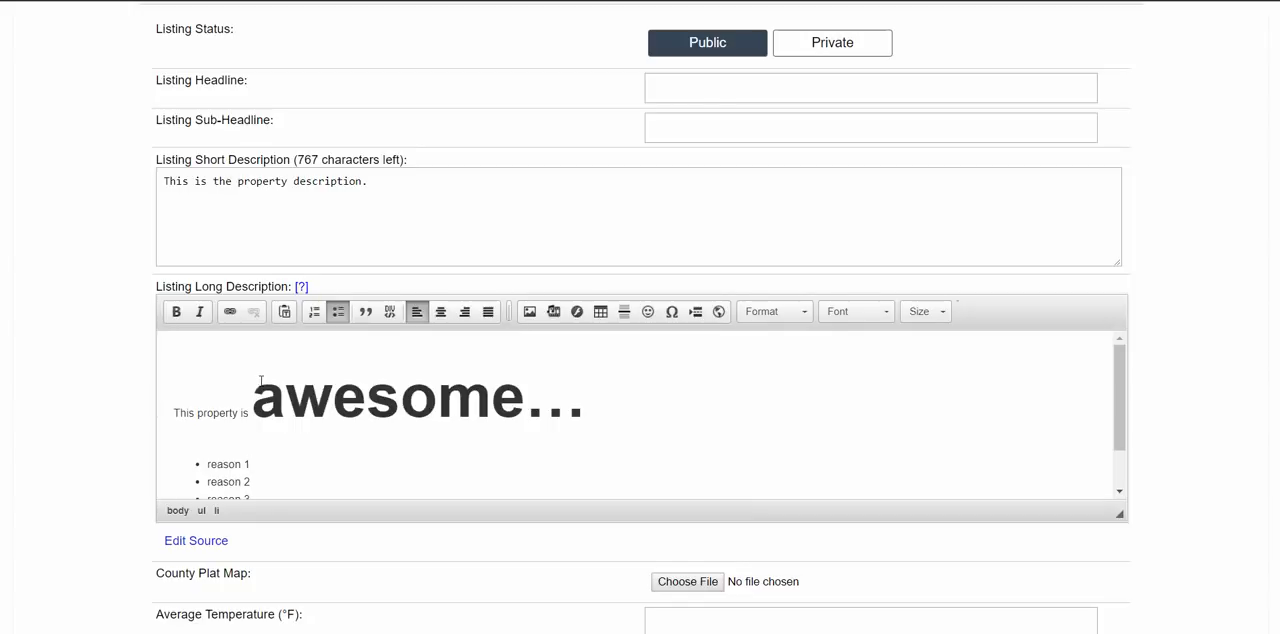
{"action": "scroll", "coordinate": [226, 428], "scroll_direction": "down", "scroll_amount": 1}
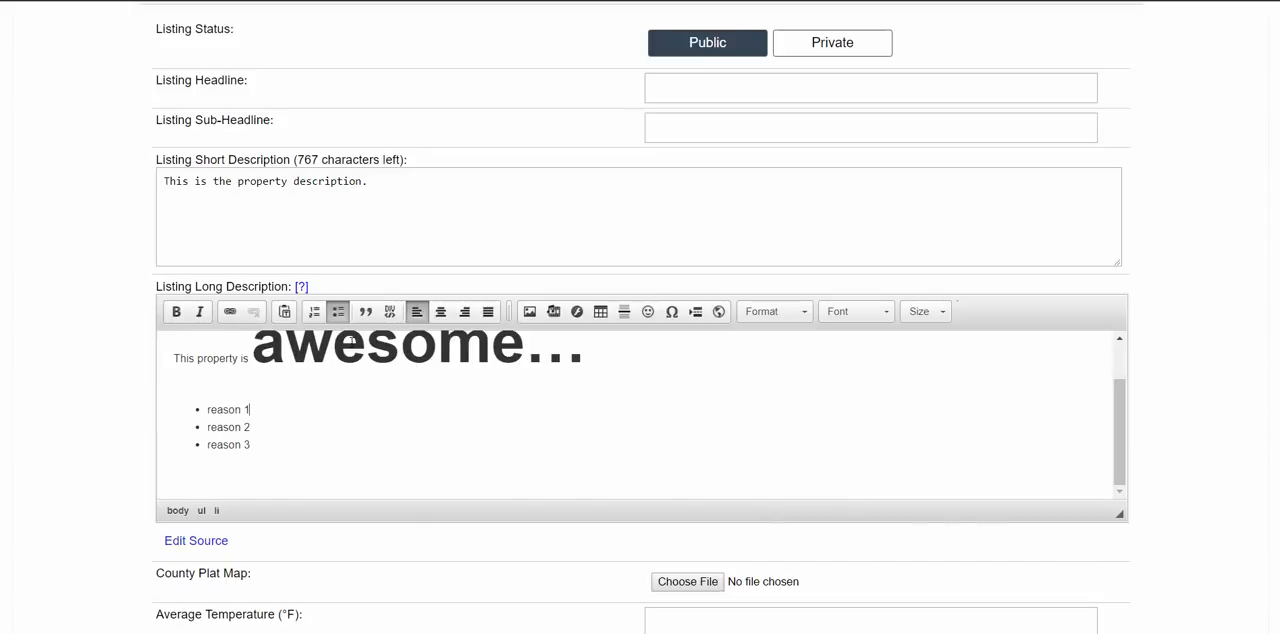
{"action": "scroll", "coordinate": [420, 344], "scroll_direction": "down", "scroll_amount": 2}
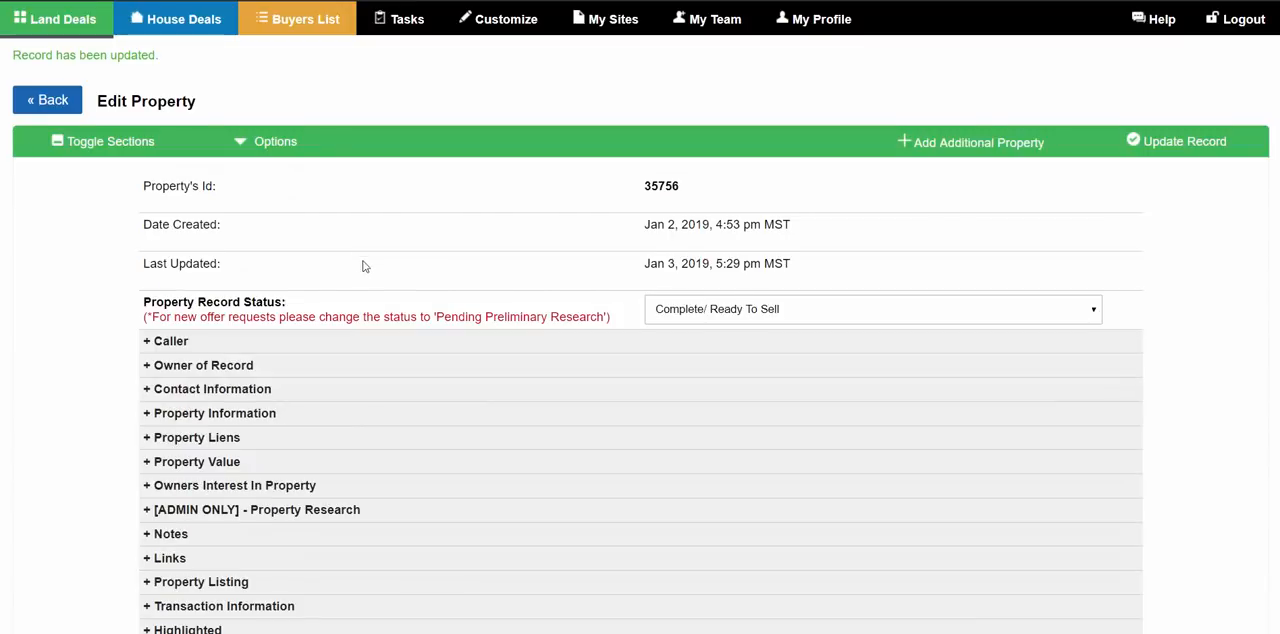
{"action": "scroll", "coordinate": [449, 288], "scroll_direction": "down", "scroll_amount": 2}
{"action": "scroll", "coordinate": [587, 271], "scroll_direction": "up", "scroll_amount": 2}
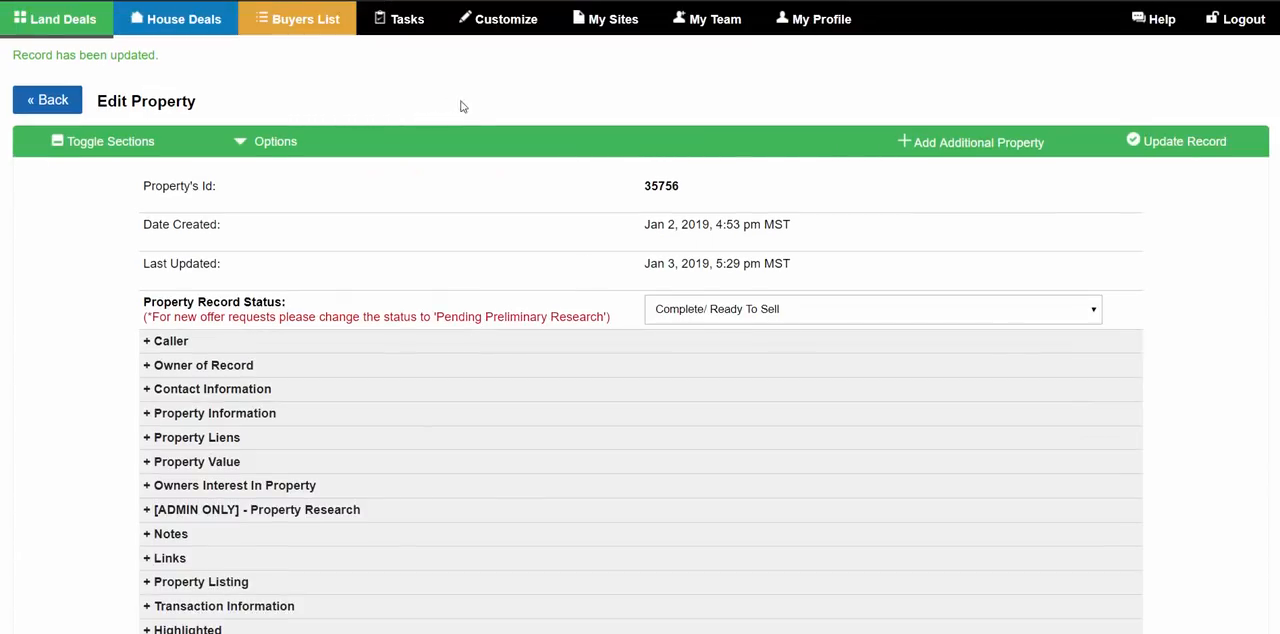